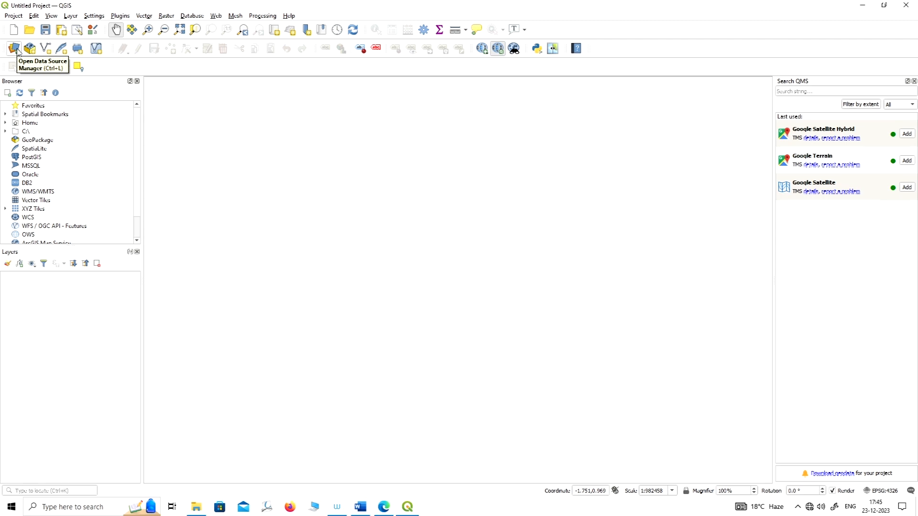
Add the five DEM raster tiles 28,29, 28, 80, 29, 79, 29, 80 and n30_e078_1arc_v3 to the project.
{"action": "left_click", "coordinate": [15, 49]}
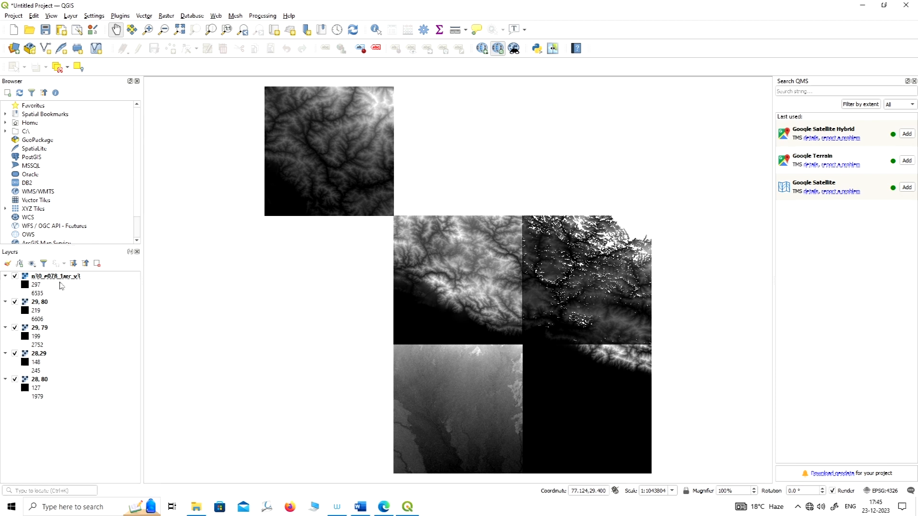
Toggle the n30_e078_1arc_v3 and 29, 80 layers off and on to identify their tiles on the map.
{"action": "left_click", "coordinate": [15, 276]}
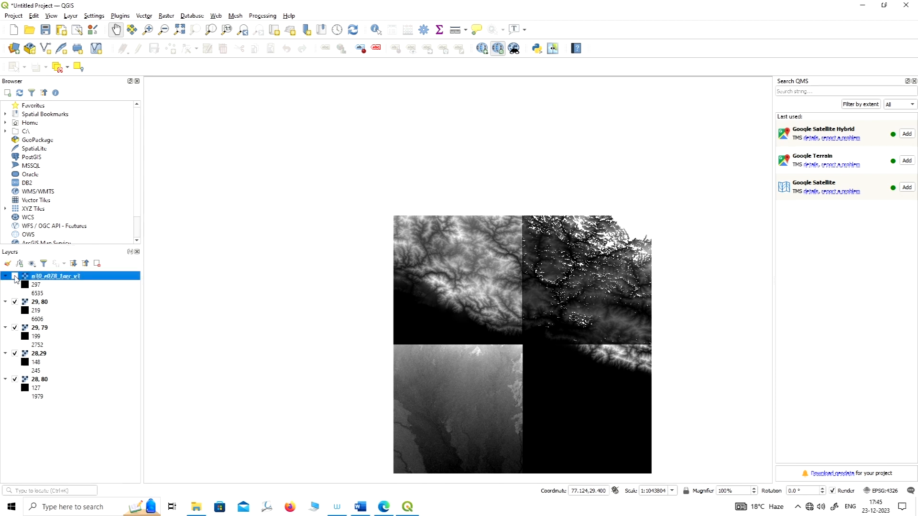
{"action": "left_click", "coordinate": [15, 277]}
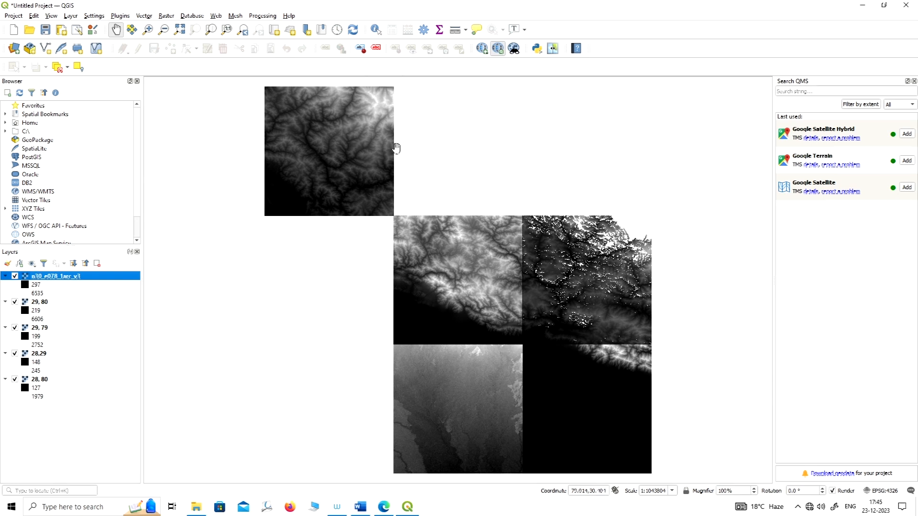
{"action": "left_click", "coordinate": [15, 303]}
{"action": "left_click", "coordinate": [15, 303]}
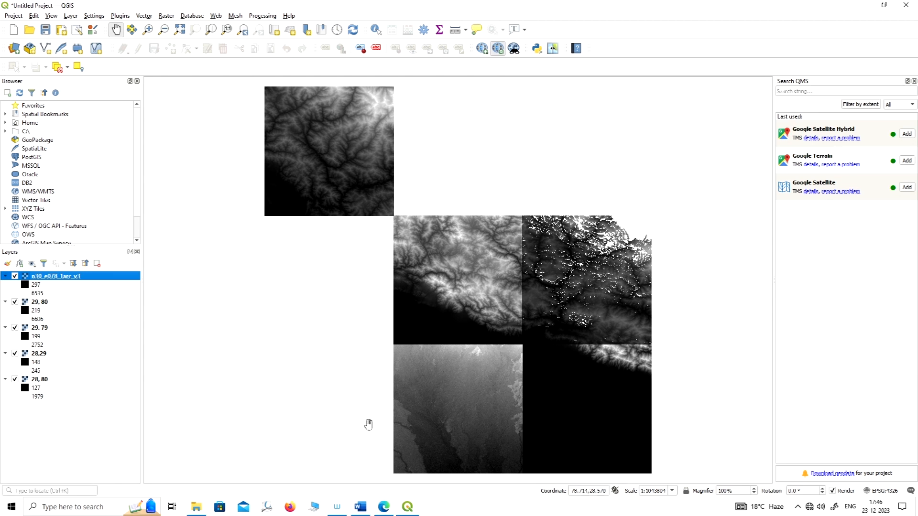
Hide the layers 29, 80, 29, 79, 28,29 and 28, 80, leaving only n30_e078_1arc_v3 displayed.
{"action": "left_click", "coordinate": [15, 303]}
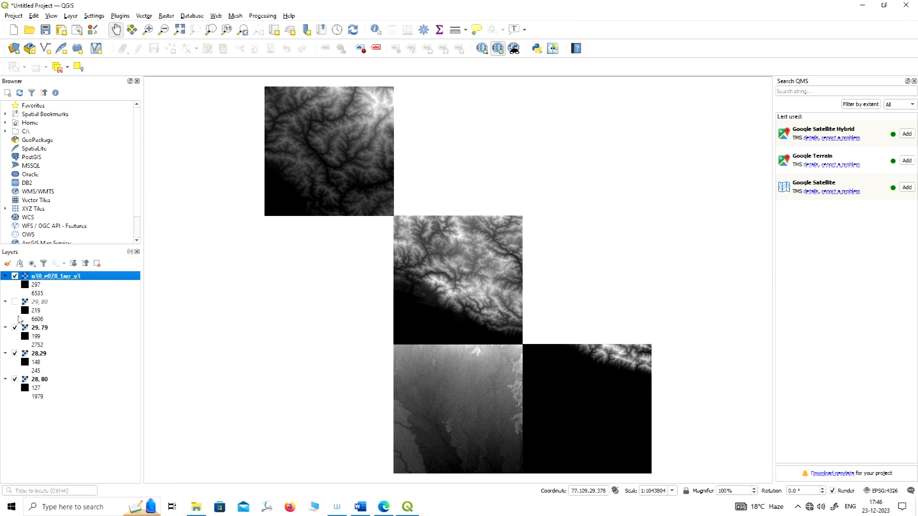
{"action": "left_click", "coordinate": [15, 329]}
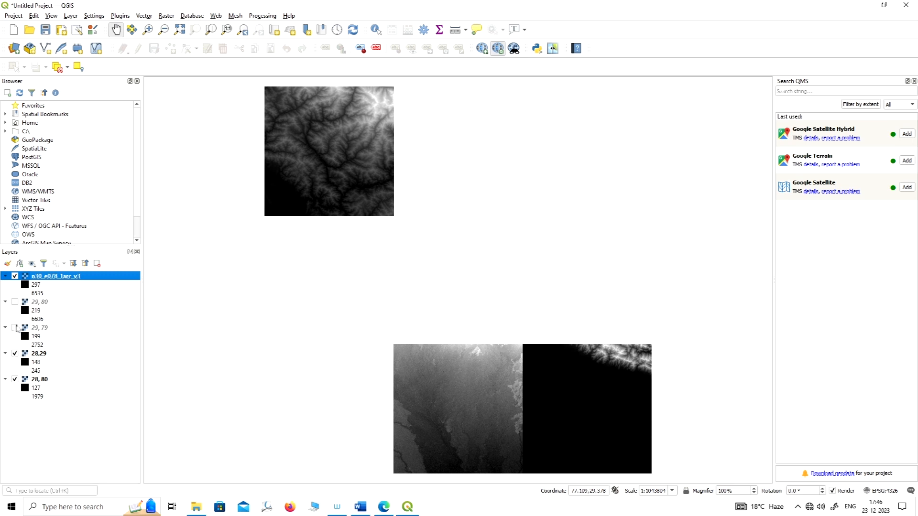
{"action": "left_click", "coordinate": [15, 355]}
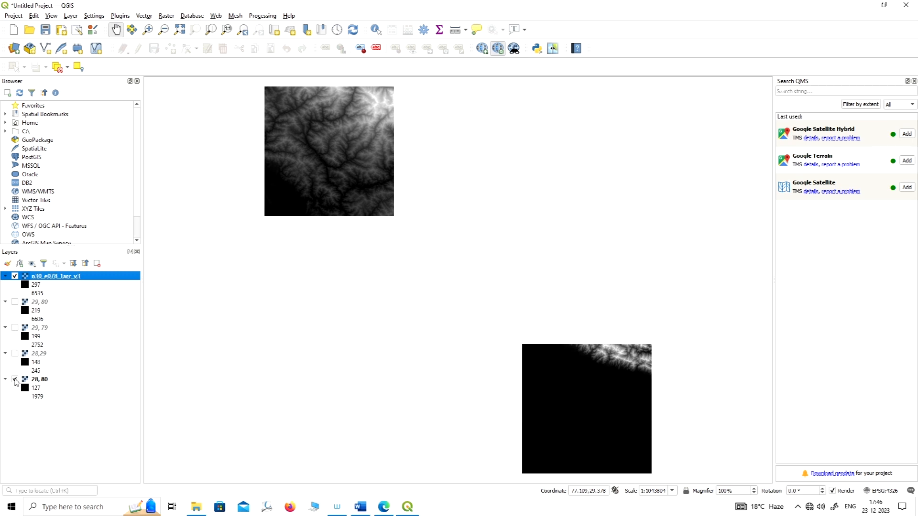
{"action": "left_click", "coordinate": [15, 380]}
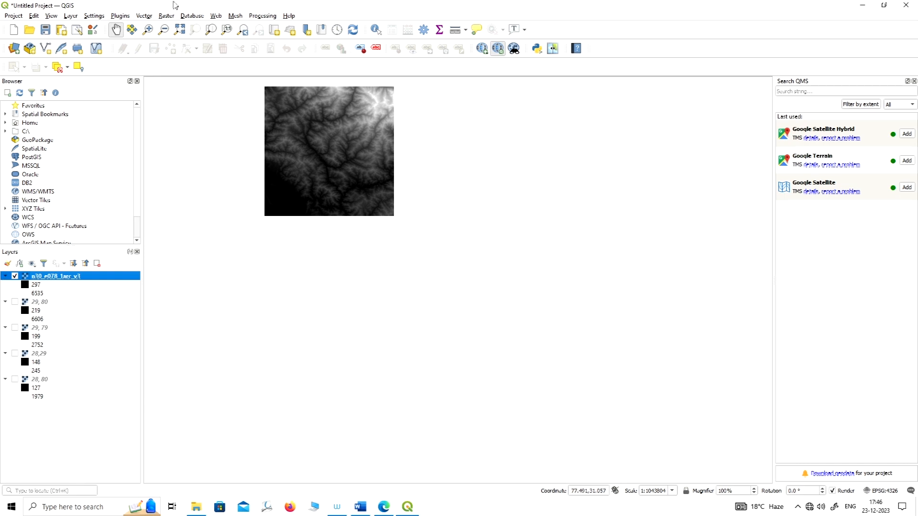
Start Build Virtual Raster and choose 28, 80 and n30_e078_1arc_v3 as its input layers.
{"action": "left_click", "coordinate": [166, 17]}
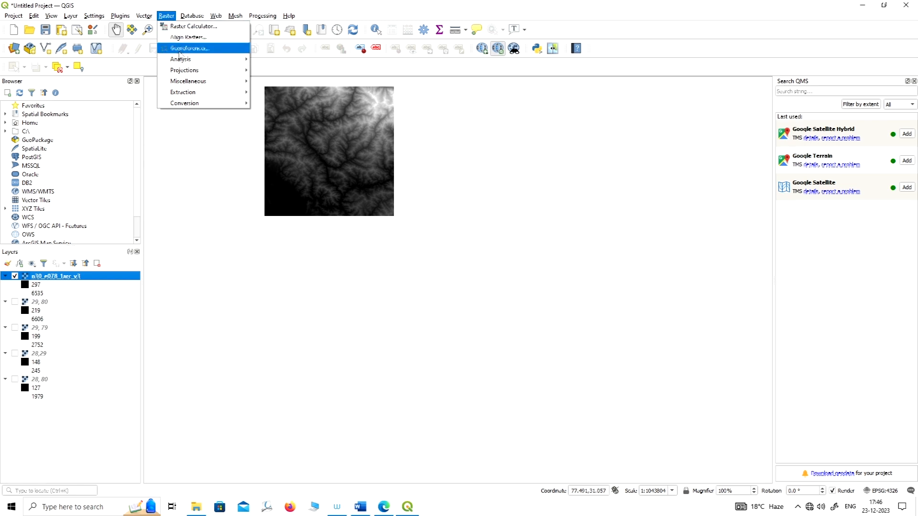
{"action": "left_click", "coordinate": [170, 18]}
{"action": "left_click", "coordinate": [168, 18]}
{"action": "mouse_move", "coordinate": [183, 83]}
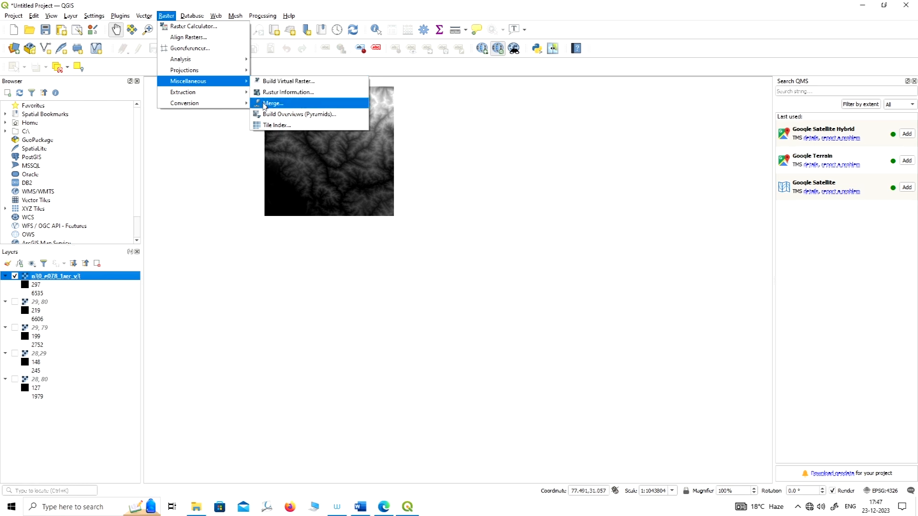
{"action": "left_click", "coordinate": [304, 83]}
{"action": "left_click_drag", "start_coordinate": [507, 126], "coordinate": [506, 68]}
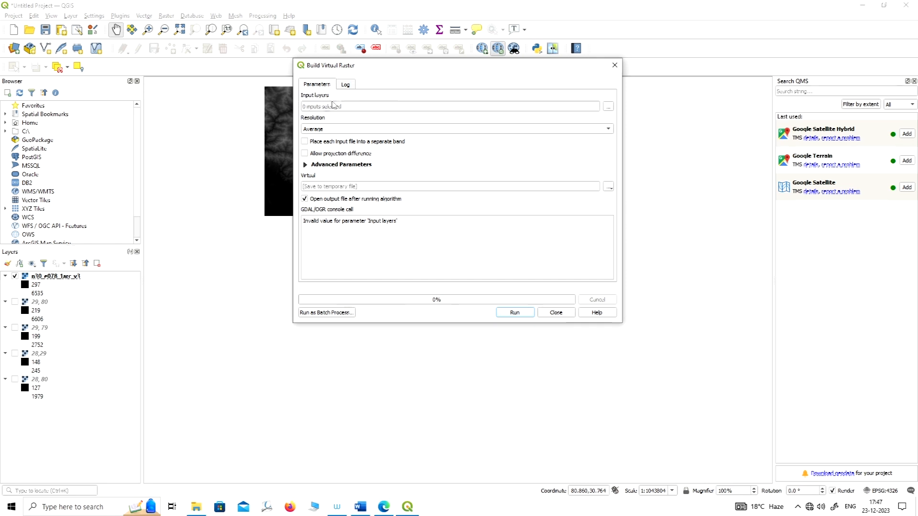
{"action": "left_click", "coordinate": [608, 108]}
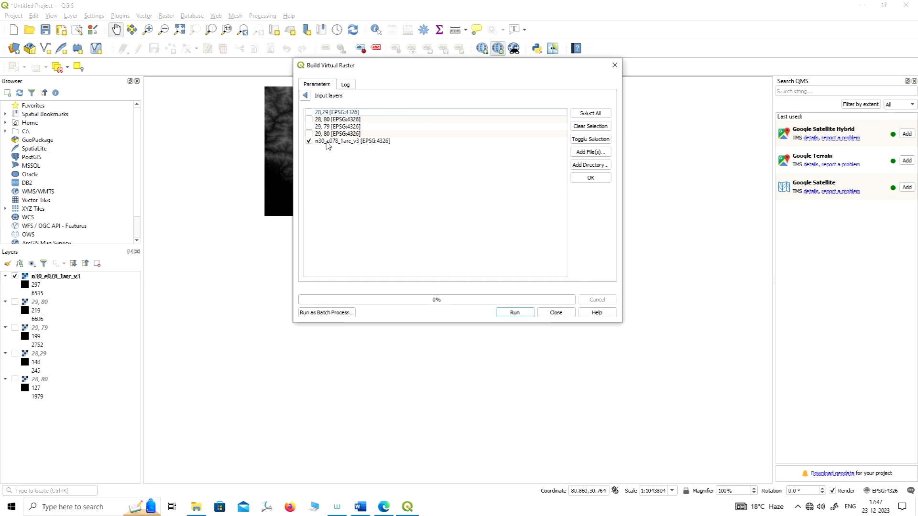
{"action": "left_click", "coordinate": [309, 120]}
{"action": "left_click", "coordinate": [306, 96]}
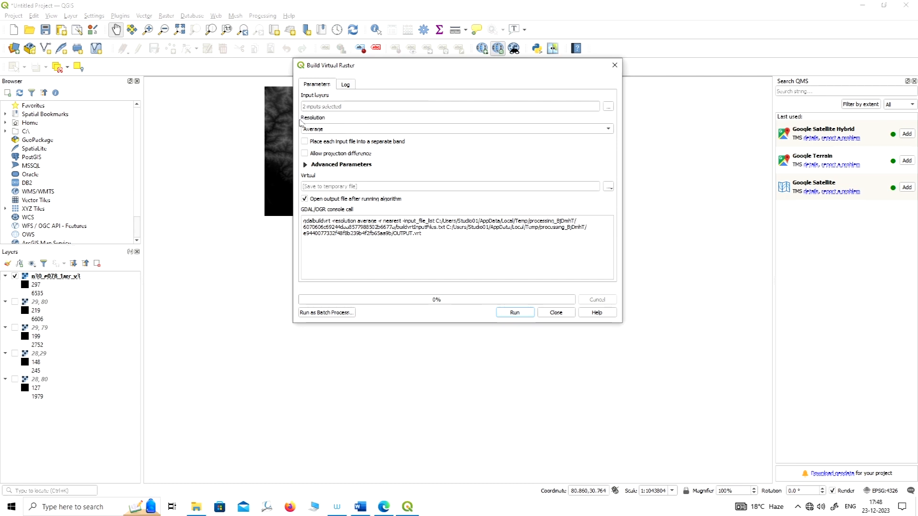
Set the virtual raster's resolution to Average.
{"action": "left_click", "coordinate": [348, 130]}
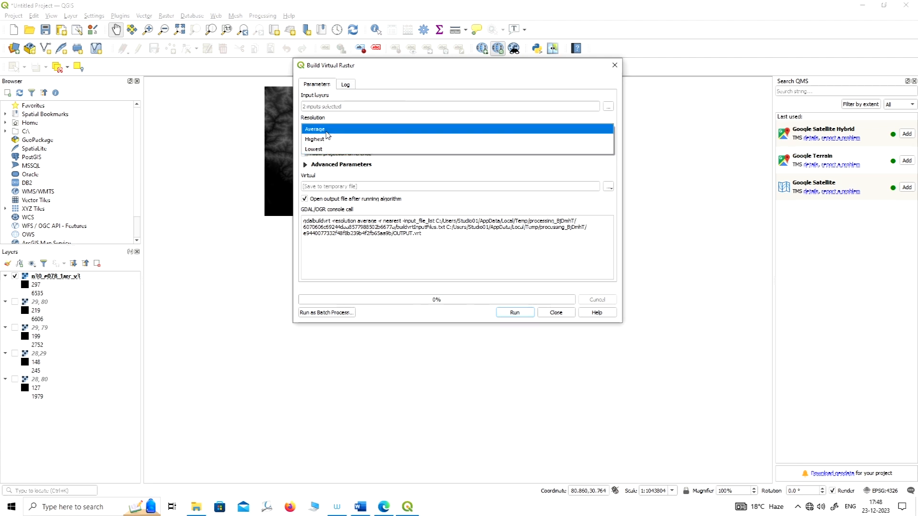
{"action": "left_click", "coordinate": [326, 133]}
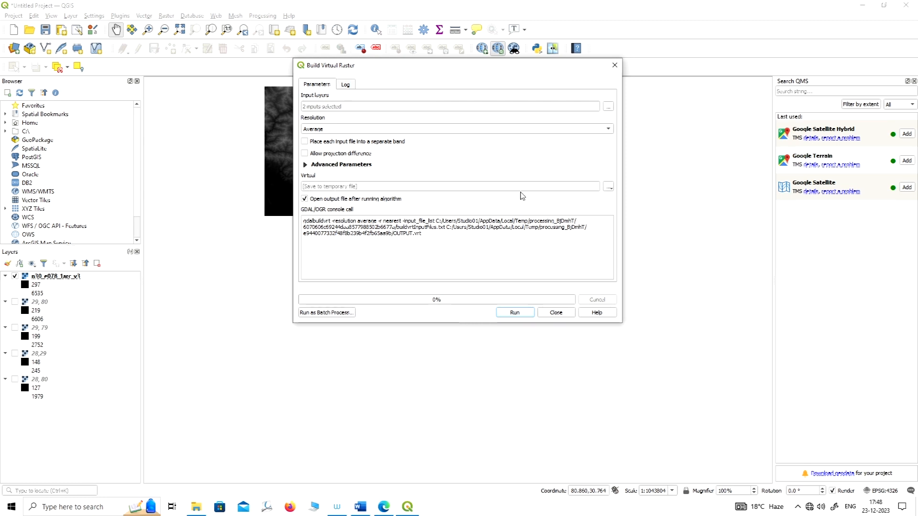
{"action": "left_click_drag", "start_coordinate": [542, 70], "coordinate": [560, 69]}
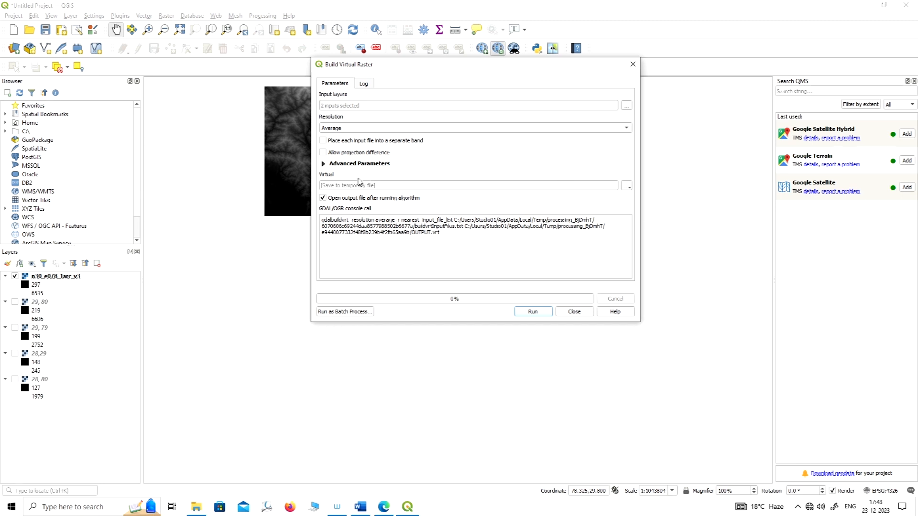
{"action": "left_click", "coordinate": [626, 187]}
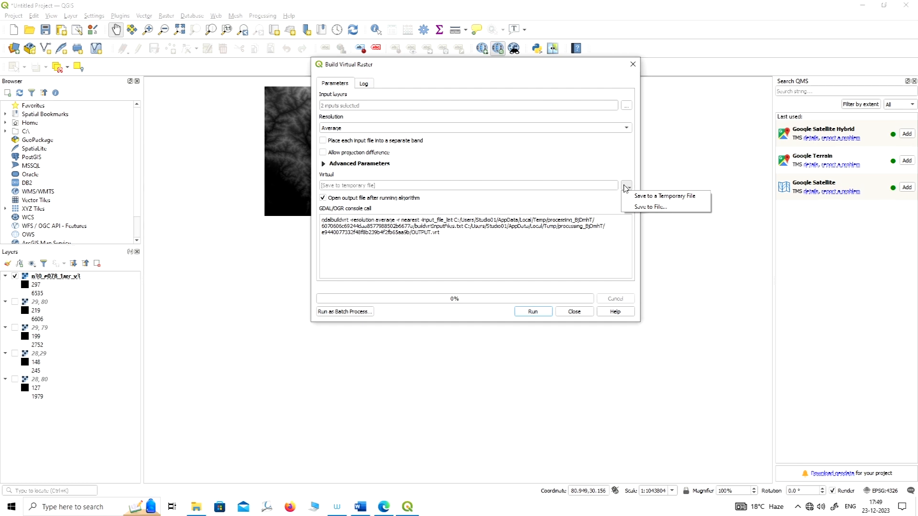
{"action": "left_click", "coordinate": [651, 208]}
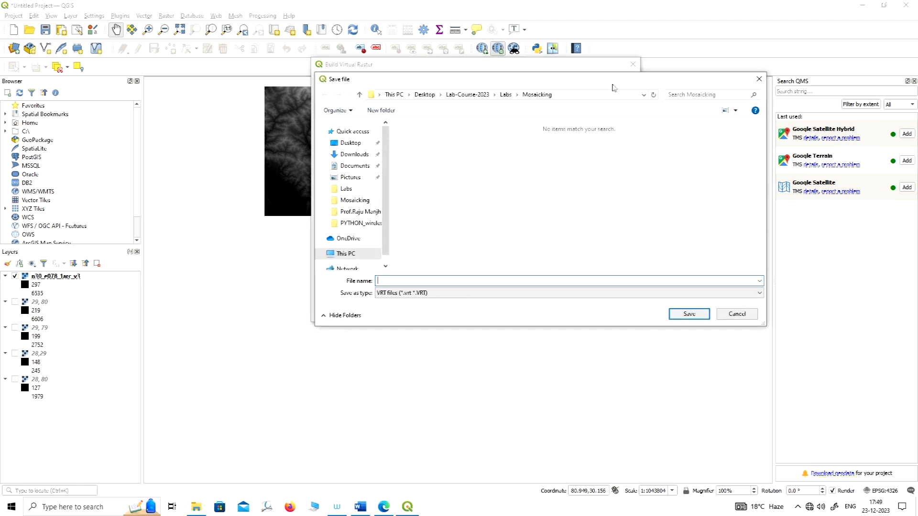
{"action": "left_click", "coordinate": [759, 79]}
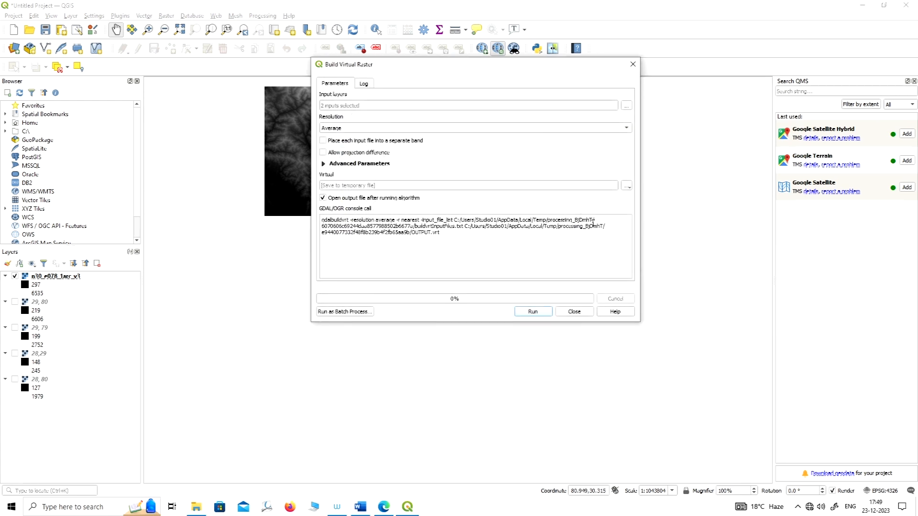
Save the virtual raster to a temporary file, run the algorithm and close its dialog.
{"action": "left_click", "coordinate": [627, 187]}
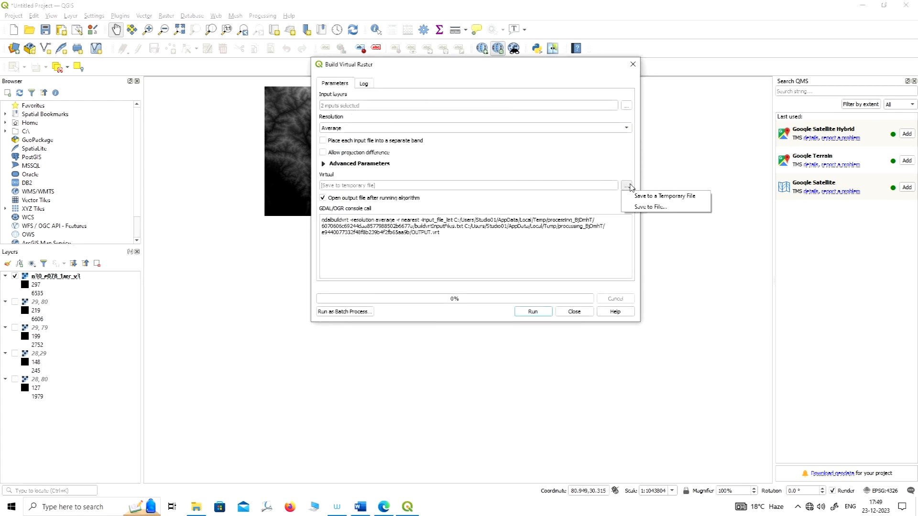
{"action": "left_click", "coordinate": [661, 197]}
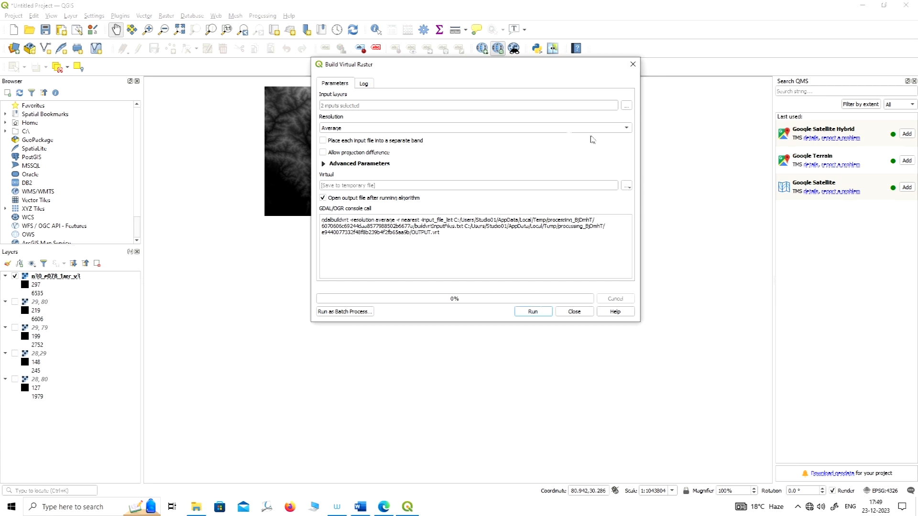
{"action": "left_click", "coordinate": [535, 312]}
{"action": "left_click_drag", "start_coordinate": [524, 71], "coordinate": [562, 101]}
{"action": "left_click", "coordinate": [673, 94]}
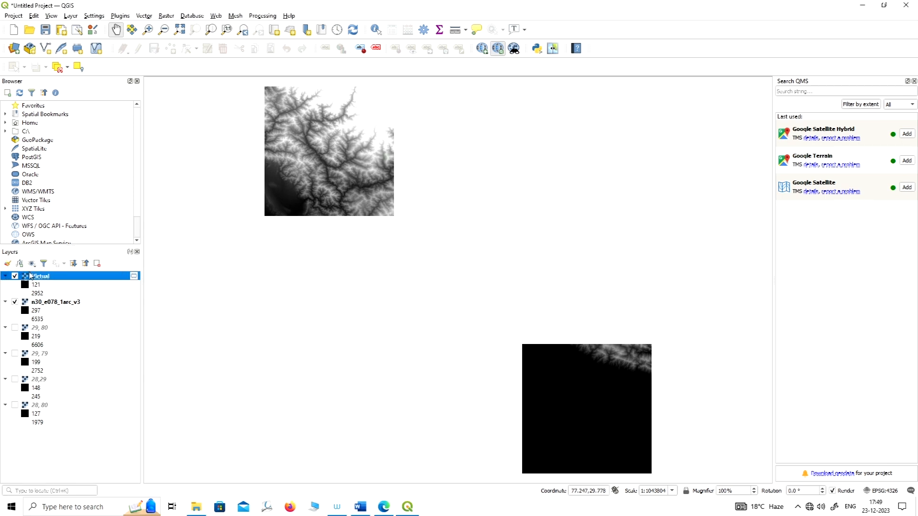
Hide the n30_e078_1arc_v3 layer and inspect the Virtual layer's two tiles on the map.
{"action": "left_click", "coordinate": [15, 303]}
{"action": "left_click", "coordinate": [15, 277]}
{"action": "left_click", "coordinate": [15, 277]}
{"action": "left_click_drag", "start_coordinate": [345, 158], "coordinate": [359, 171]}
{"action": "left_click_drag", "start_coordinate": [598, 344], "coordinate": [619, 324]}
{"action": "left_click_drag", "start_coordinate": [364, 144], "coordinate": [343, 163]}
{"action": "left_click_drag", "start_coordinate": [521, 201], "coordinate": [550, 193]}
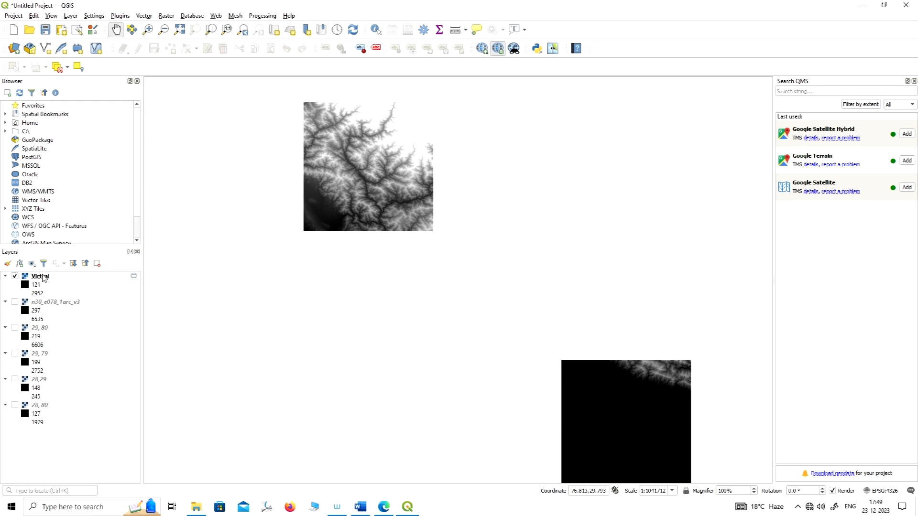
{"action": "mouse_move", "coordinate": [43, 278]}
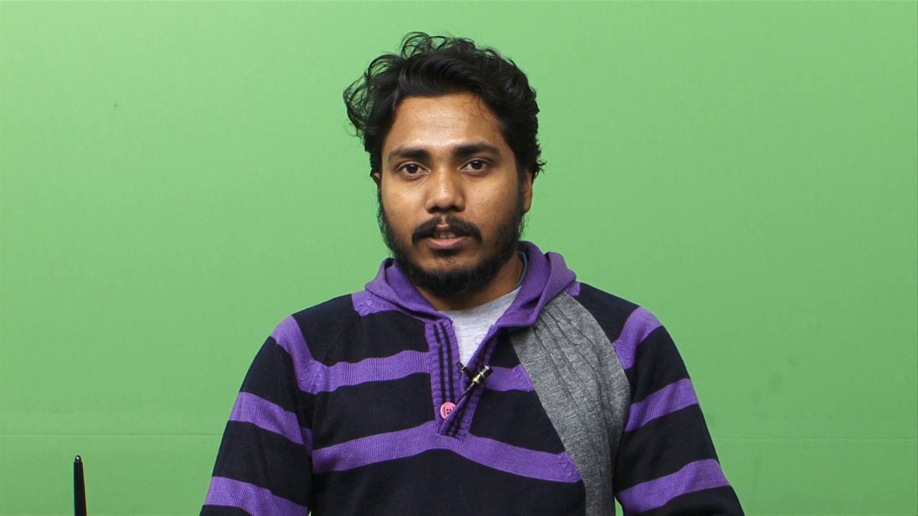
Start the raster Merge tool and choose 28,29, 28, 80, 29, 79 and 29, 80 as its input layers.
{"action": "left_click", "coordinate": [166, 16]}
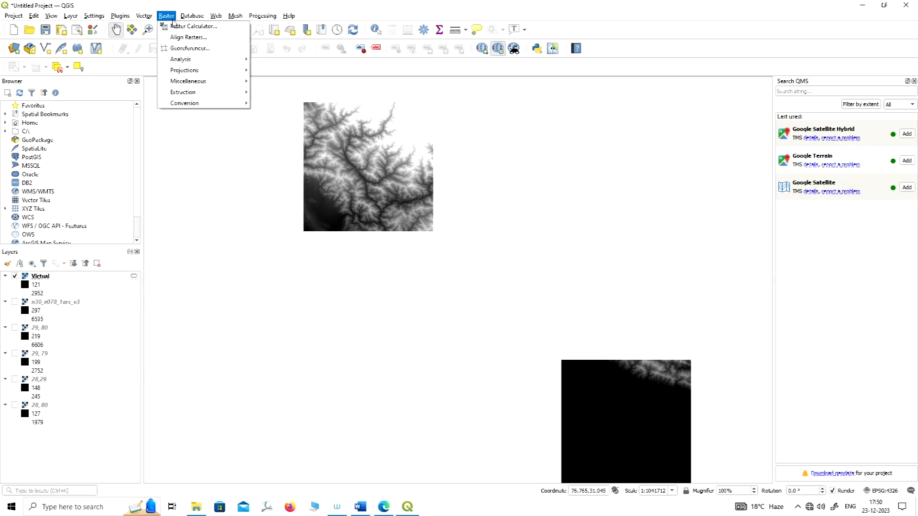
{"action": "mouse_move", "coordinate": [192, 85]}
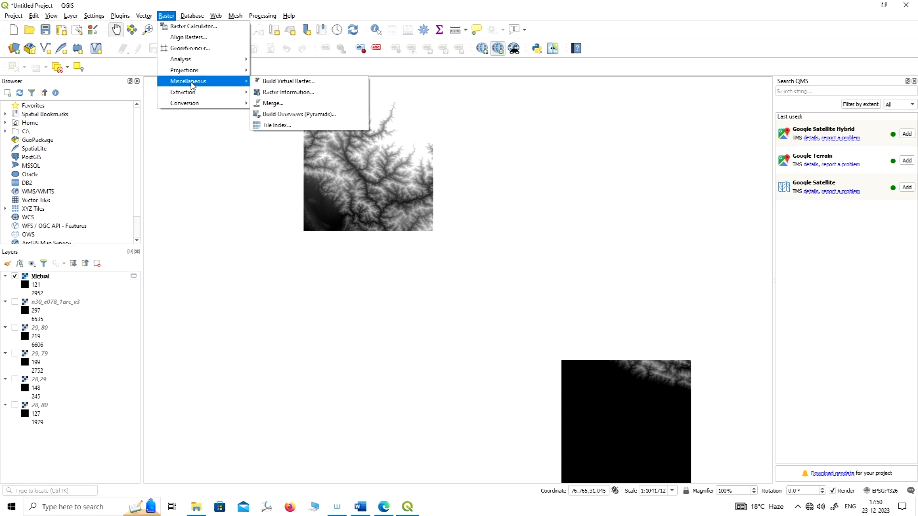
{"action": "left_click", "coordinate": [282, 107]}
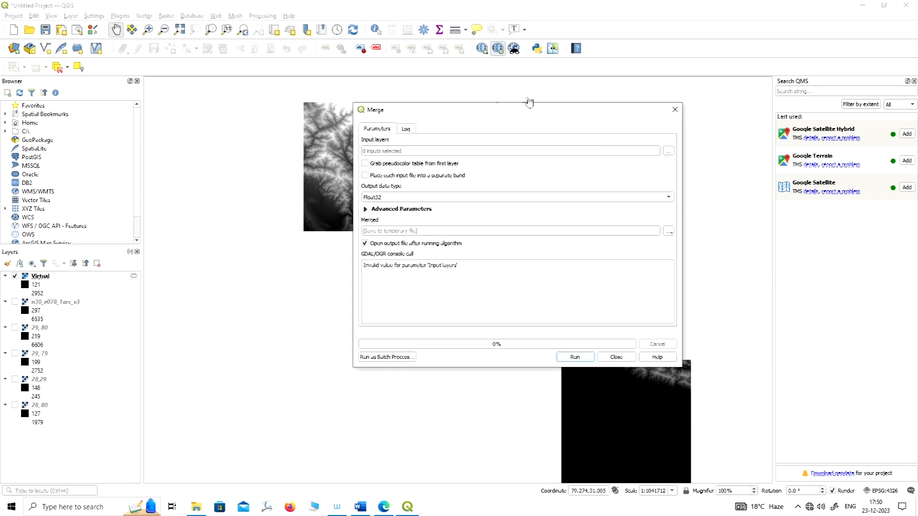
{"action": "left_click_drag", "start_coordinate": [518, 113], "coordinate": [482, 87]}
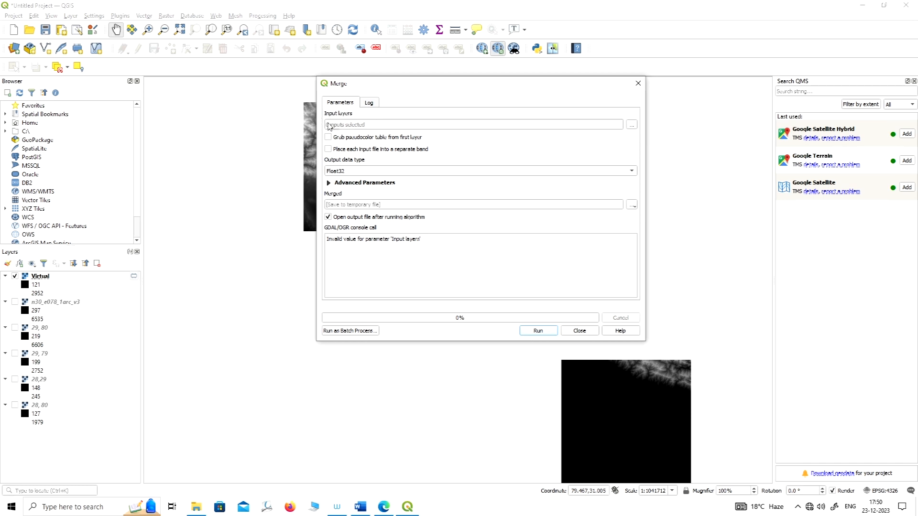
{"action": "left_click", "coordinate": [628, 126]}
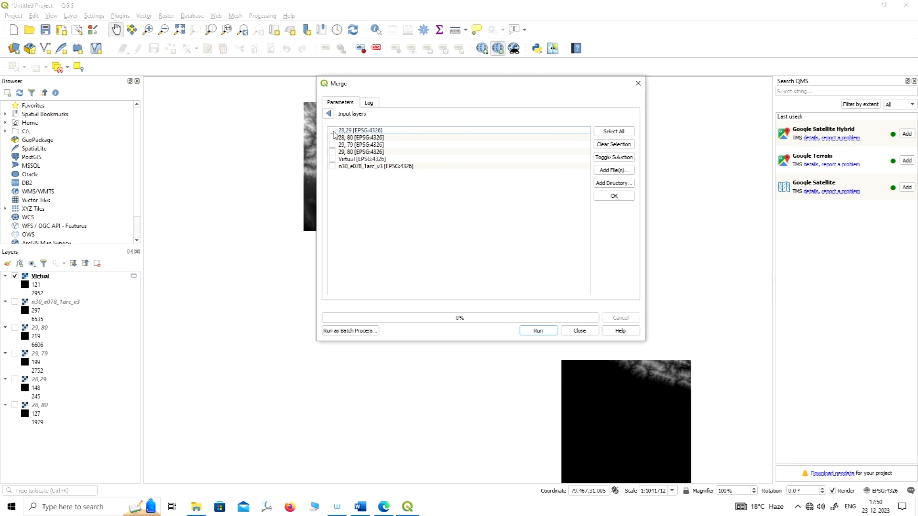
{"action": "left_click_drag", "start_coordinate": [423, 89], "coordinate": [427, 82]}
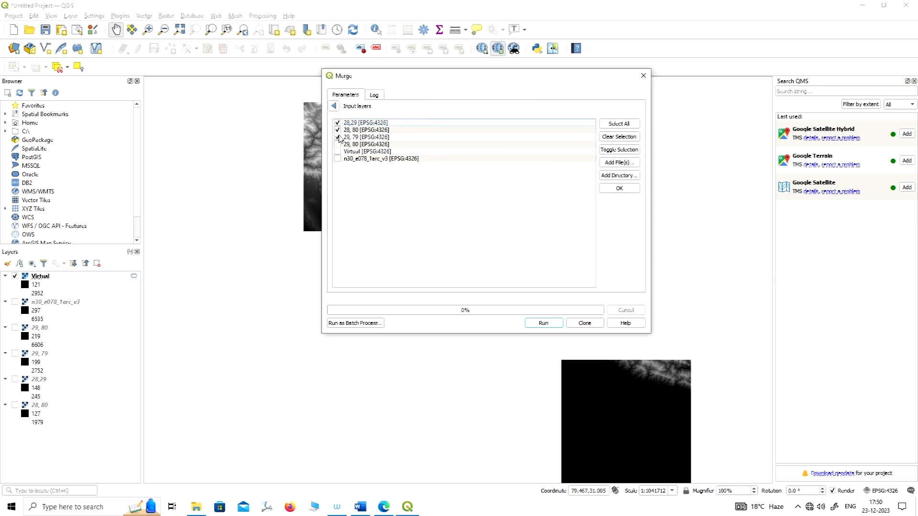
{"action": "left_click", "coordinate": [338, 144]}
{"action": "left_click_drag", "start_coordinate": [493, 82], "coordinate": [492, 71]}
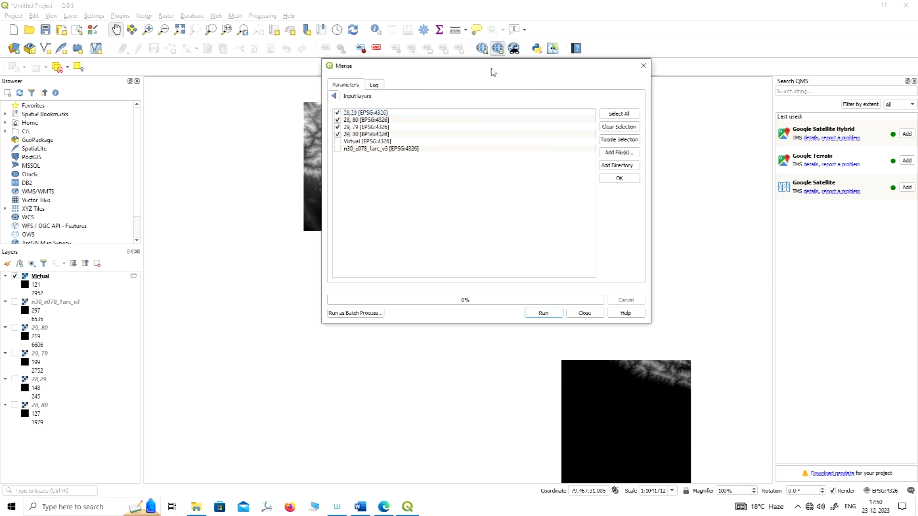
{"action": "left_click", "coordinate": [334, 96]}
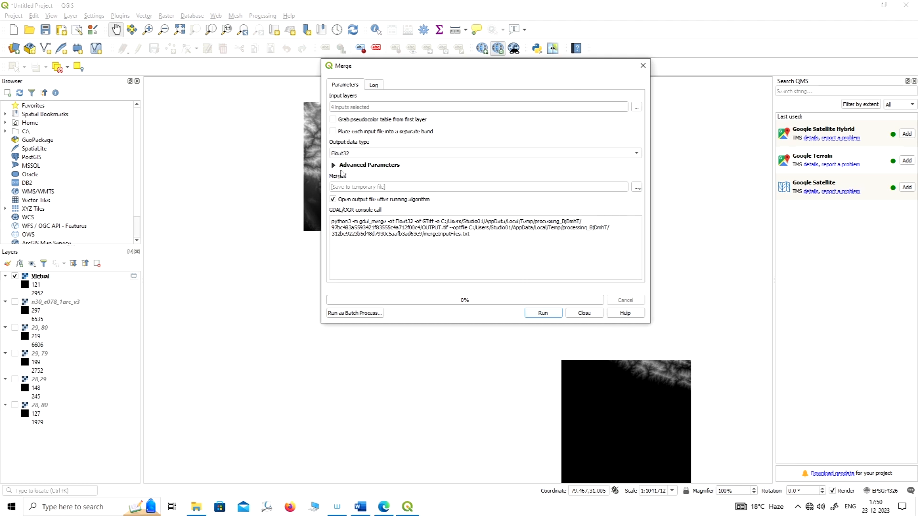
Run the merge with Float32 output data type, keeping the output as a temporary file.
{"action": "left_click", "coordinate": [636, 187]}
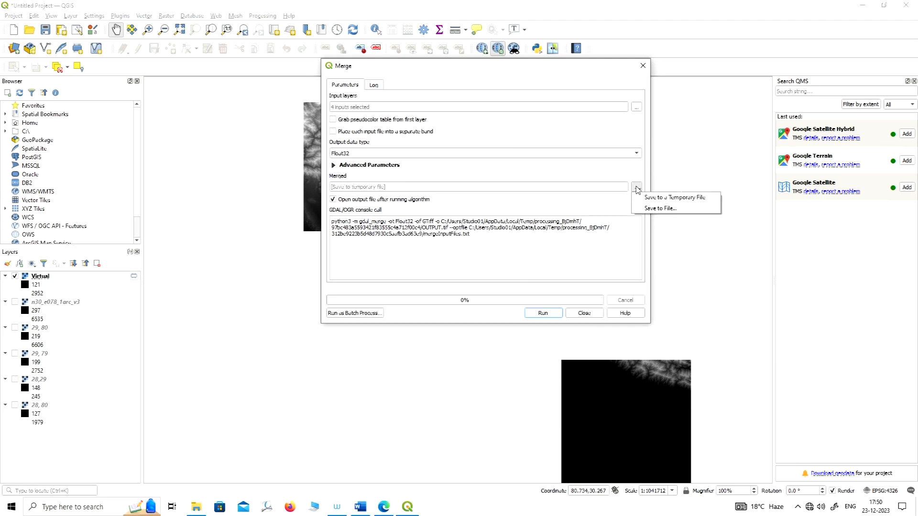
{"action": "left_click", "coordinate": [542, 171]}
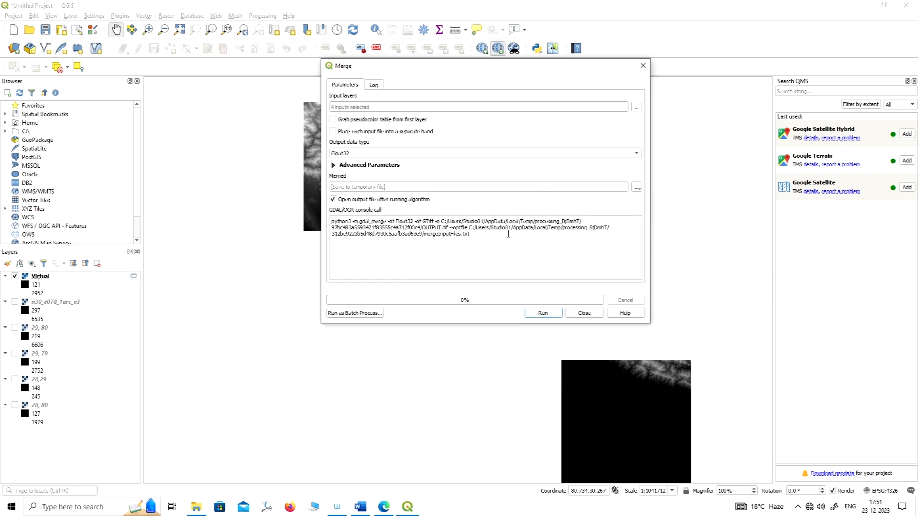
{"action": "left_click", "coordinate": [552, 315]}
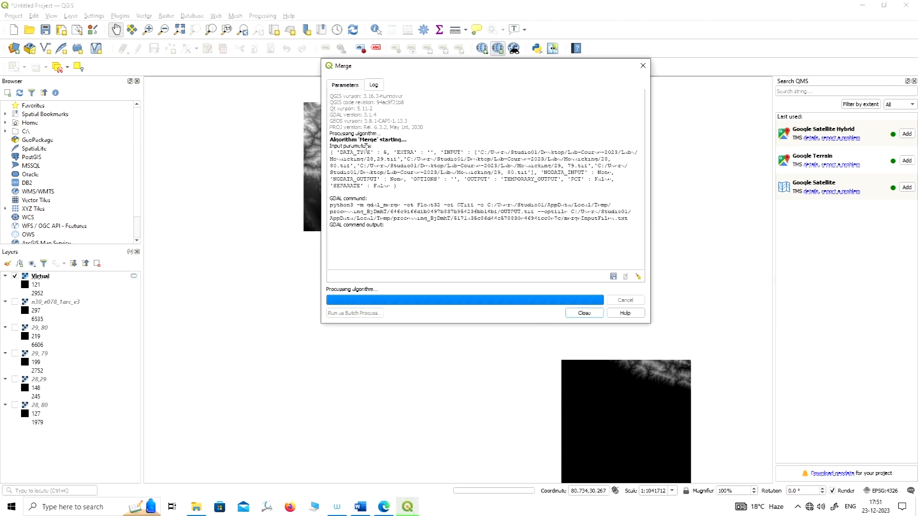
Close the Merge dialog and hide the Virtual layer so only the Merged raster is displayed.
{"action": "left_click", "coordinate": [584, 313]}
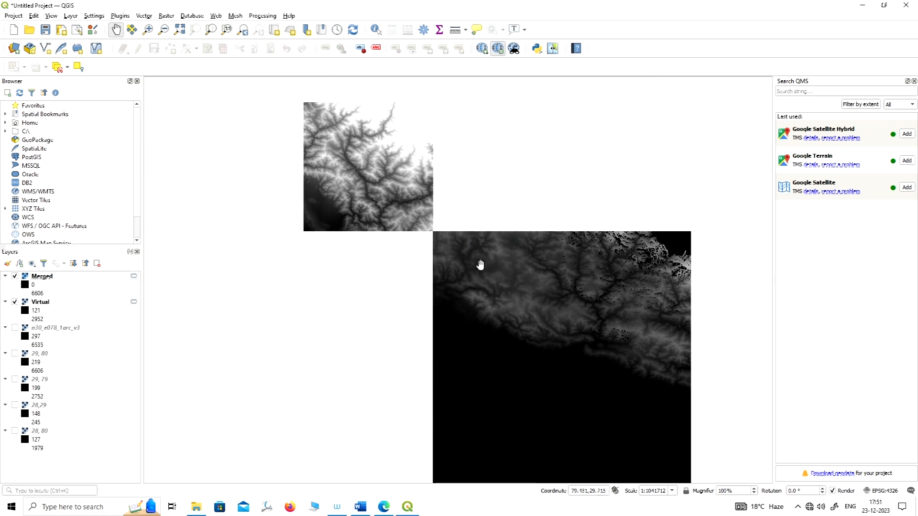
{"action": "left_click", "coordinate": [14, 302]}
{"action": "left_click_drag", "start_coordinate": [547, 305], "coordinate": [451, 203]}
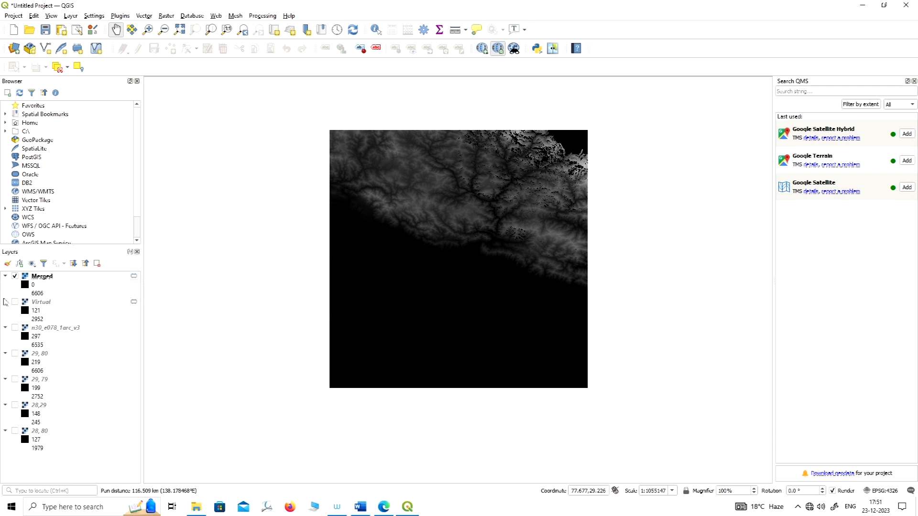
Compare the Merged raster with its sources by showing layers 29, 80, 29, 79, 28,29 and 28, 80 while Merged is hidden, and show Merged again.
{"action": "left_click", "coordinate": [15, 277]}
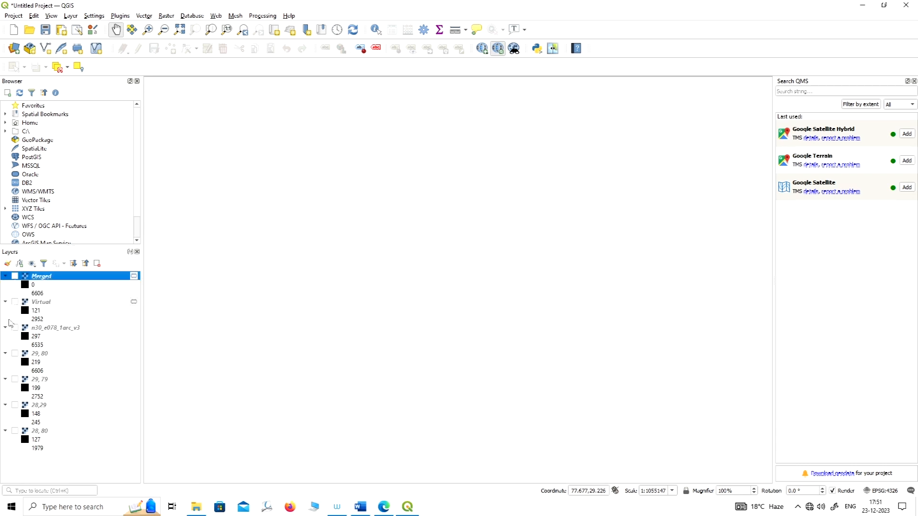
{"action": "left_click", "coordinate": [15, 354]}
{"action": "left_click", "coordinate": [15, 380]}
{"action": "left_click", "coordinate": [15, 405]}
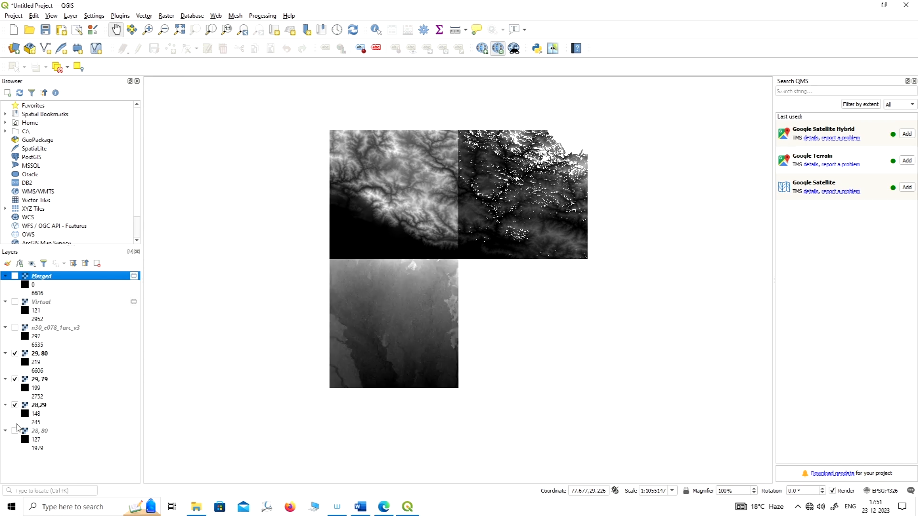
{"action": "left_click", "coordinate": [15, 431]}
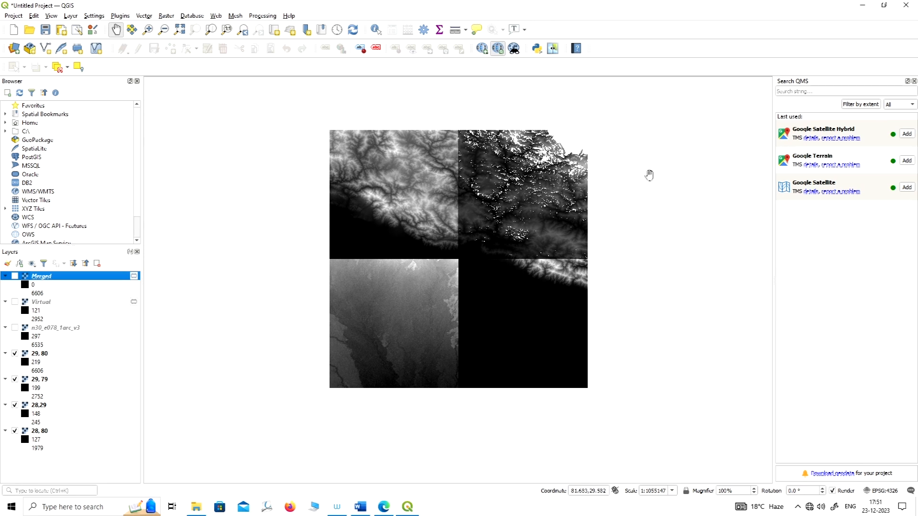
{"action": "left_click", "coordinate": [15, 277]}
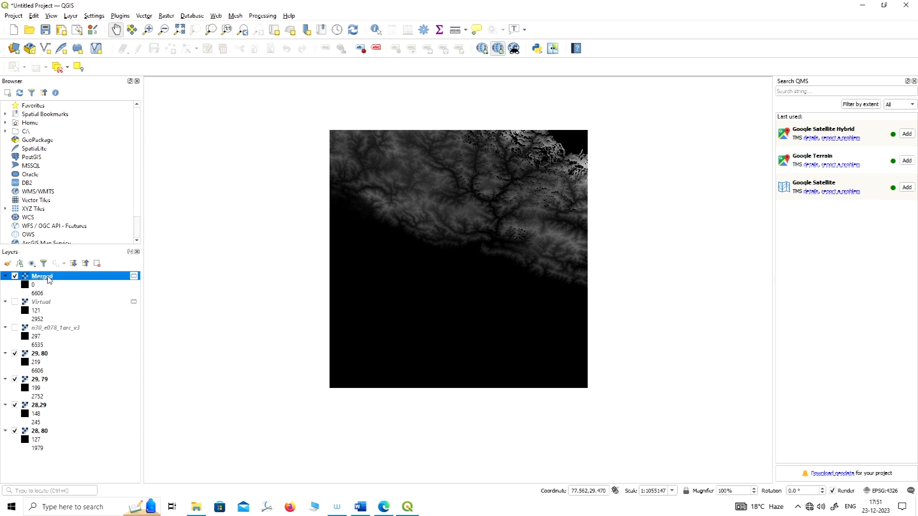
Choose Hillshade as the render type in the Merged layer's symbology properties.
{"action": "mouse_move", "coordinate": [50, 280]}
{"action": "right_click", "coordinate": [44, 278]}
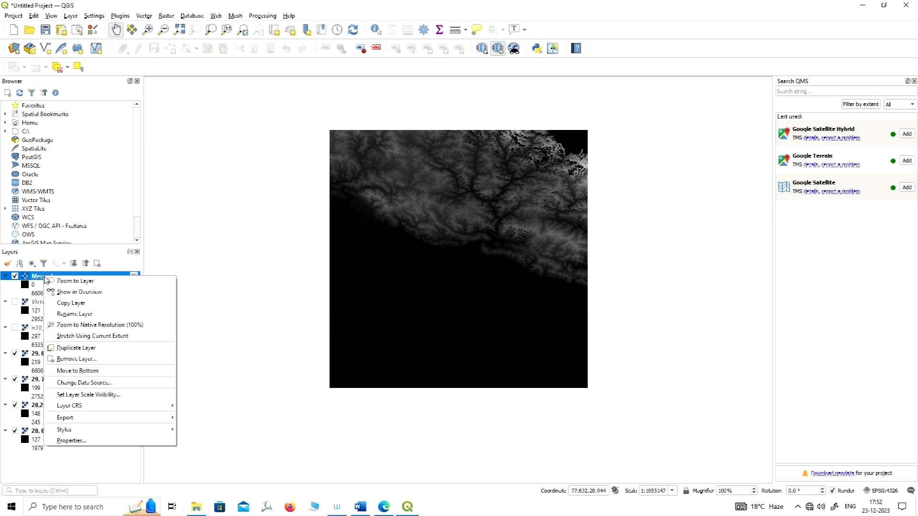
{"action": "left_click", "coordinate": [81, 442]}
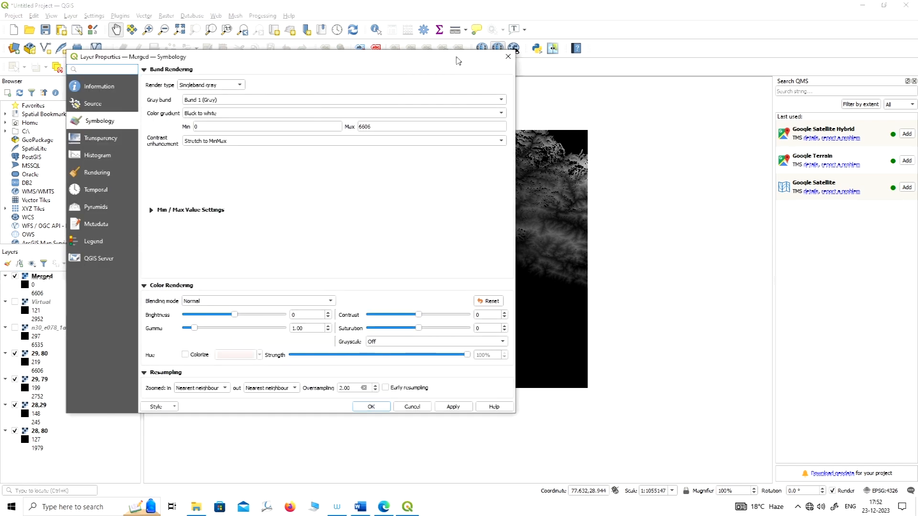
{"action": "left_click_drag", "start_coordinate": [409, 57], "coordinate": [570, 53]}
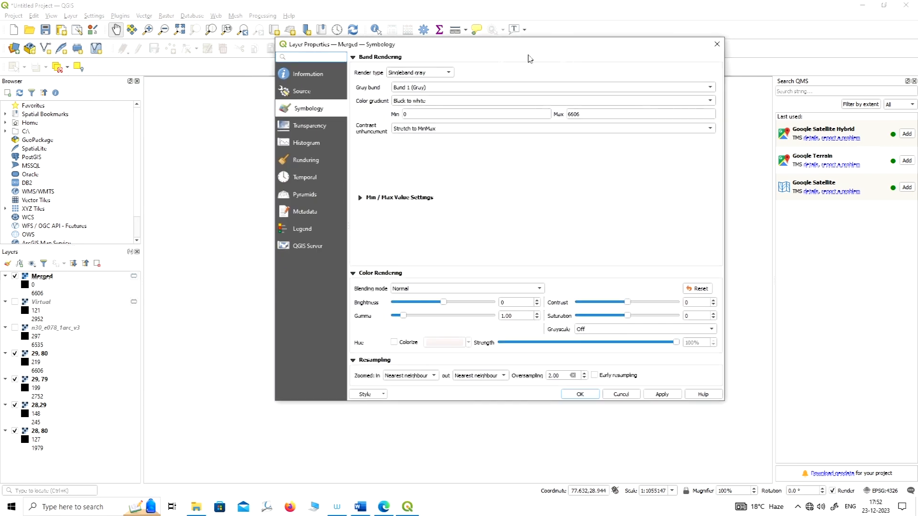
{"action": "left_click", "coordinate": [449, 74]}
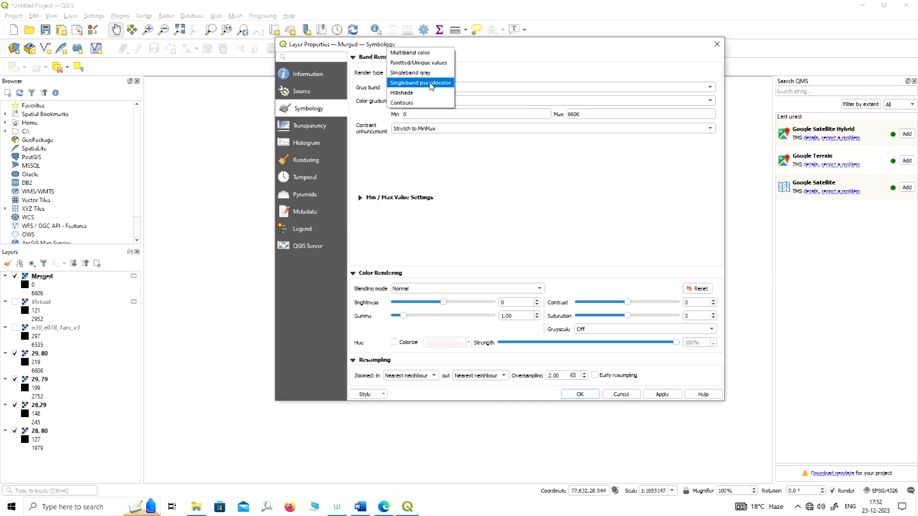
{"action": "left_click", "coordinate": [432, 84]}
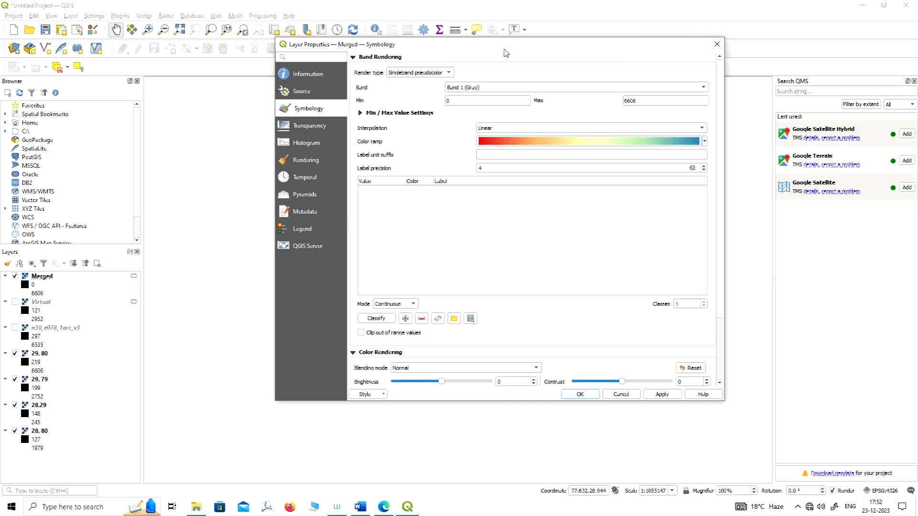
{"action": "left_click_drag", "start_coordinate": [505, 50], "coordinate": [420, 40]}
{"action": "left_click", "coordinate": [348, 62]}
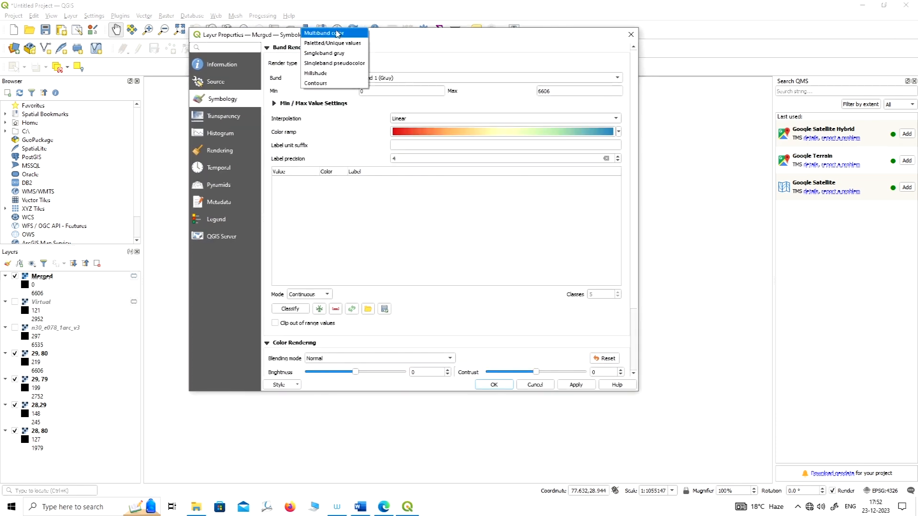
{"action": "left_click", "coordinate": [319, 75]}
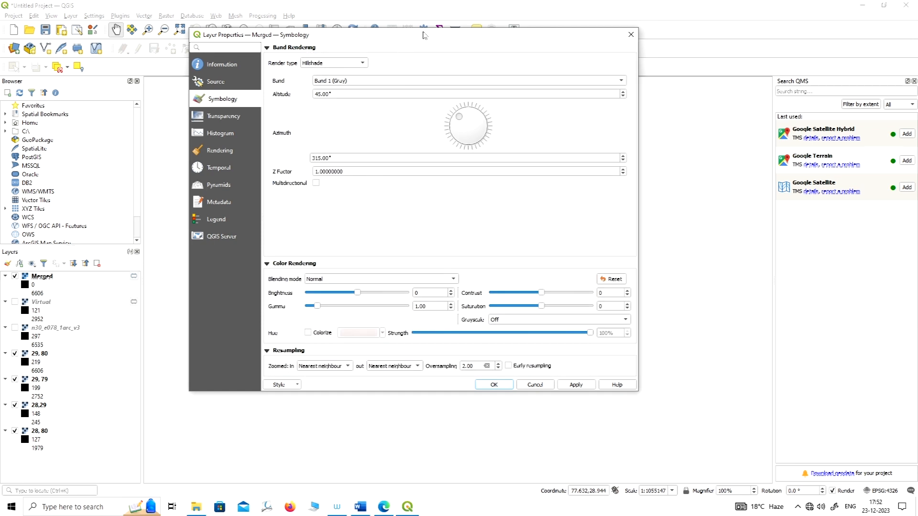
Set the hillshade Z factor of the Merged layer to 0.00005, apply the style and inspect the relief.
{"action": "left_click_drag", "start_coordinate": [511, 29], "coordinate": [519, 37]}
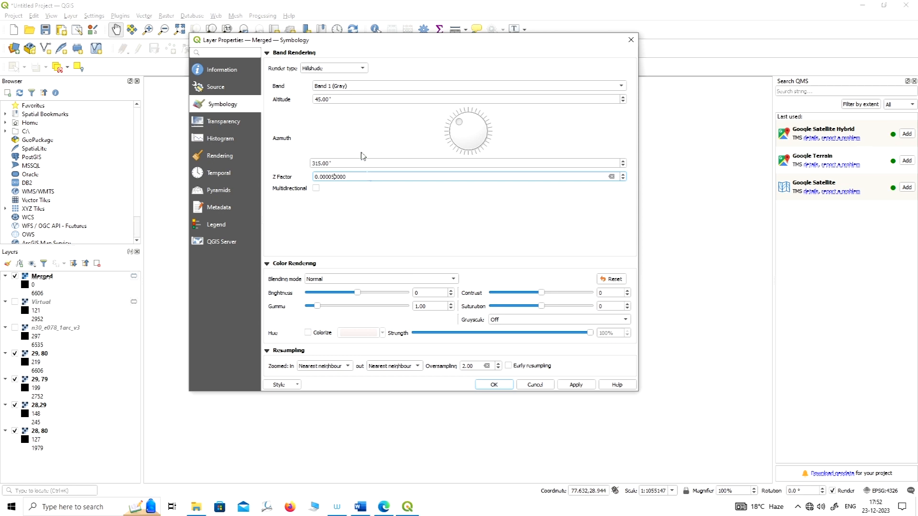
{"action": "left_click_drag", "start_coordinate": [430, 42], "coordinate": [477, 76]}
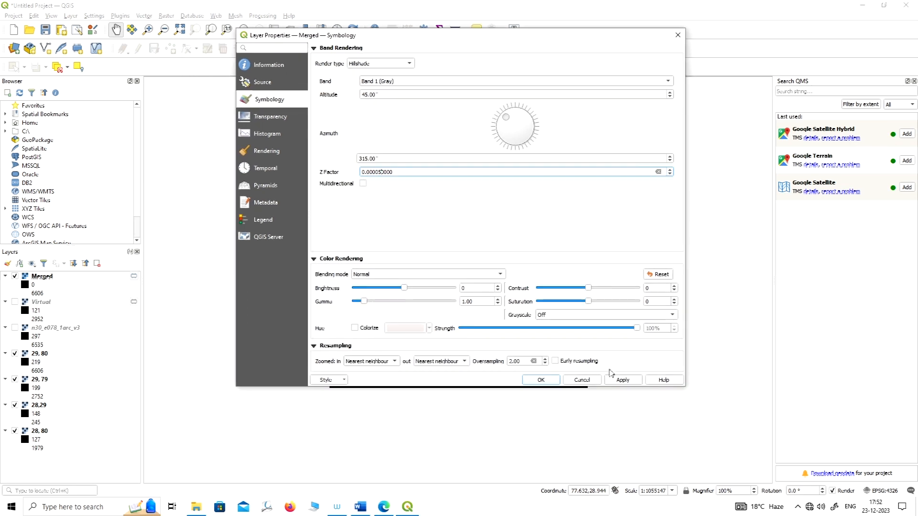
{"action": "left_click", "coordinate": [622, 380]}
{"action": "left_click", "coordinate": [541, 380]}
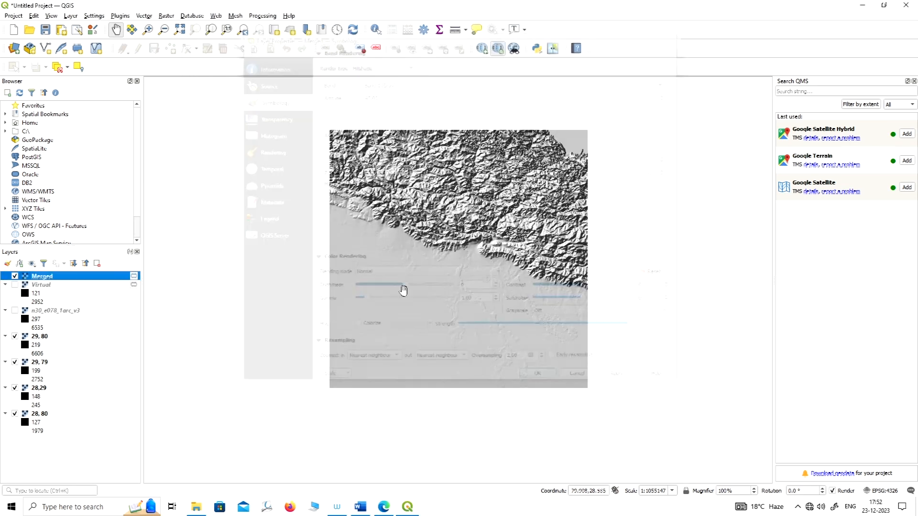
{"action": "scroll", "coordinate": [433, 204], "scroll_direction": "up", "scroll_amount": 1}
{"action": "scroll", "coordinate": [459, 200], "scroll_direction": "up", "scroll_amount": 1}
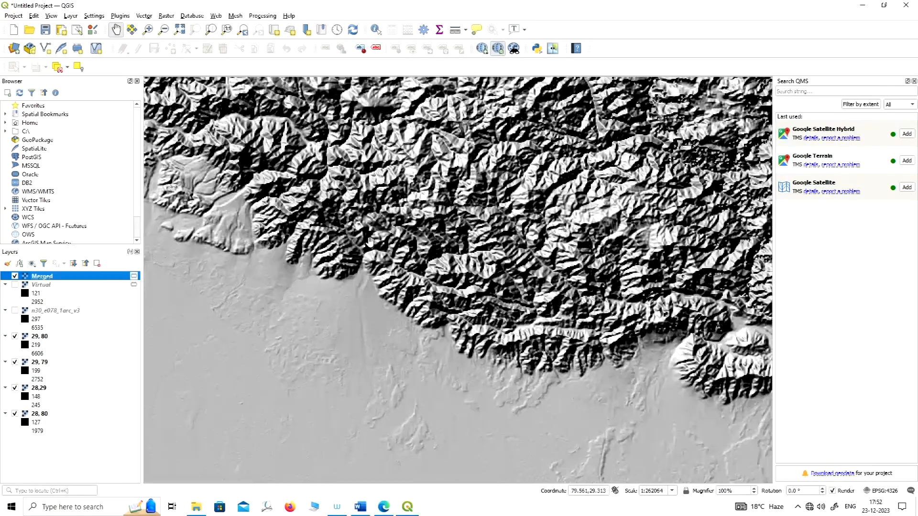
{"action": "scroll", "coordinate": [465, 199], "scroll_direction": "down", "scroll_amount": 1}
{"action": "left_click_drag", "start_coordinate": [520, 216], "coordinate": [452, 217]}
{"action": "scroll", "coordinate": [428, 261], "scroll_direction": "down", "scroll_amount": 1}
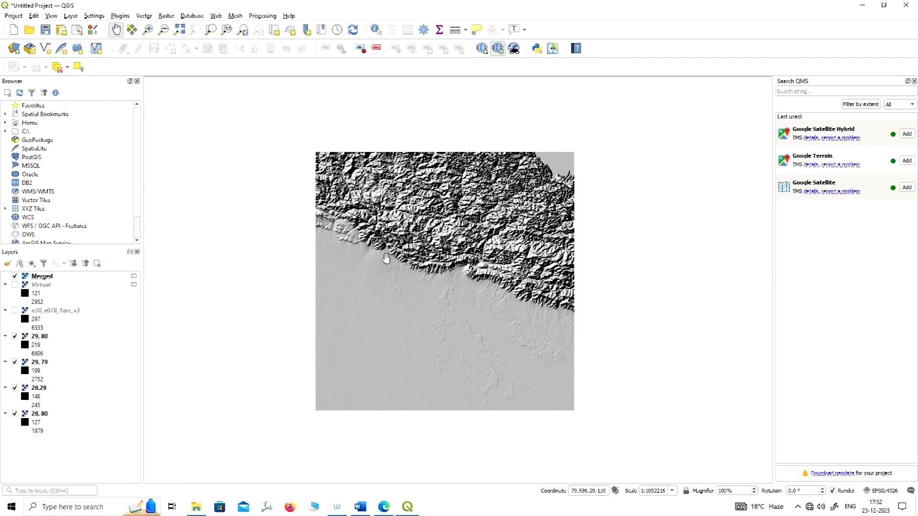
{"action": "scroll", "coordinate": [385, 257], "scroll_direction": "up", "scroll_amount": 1}
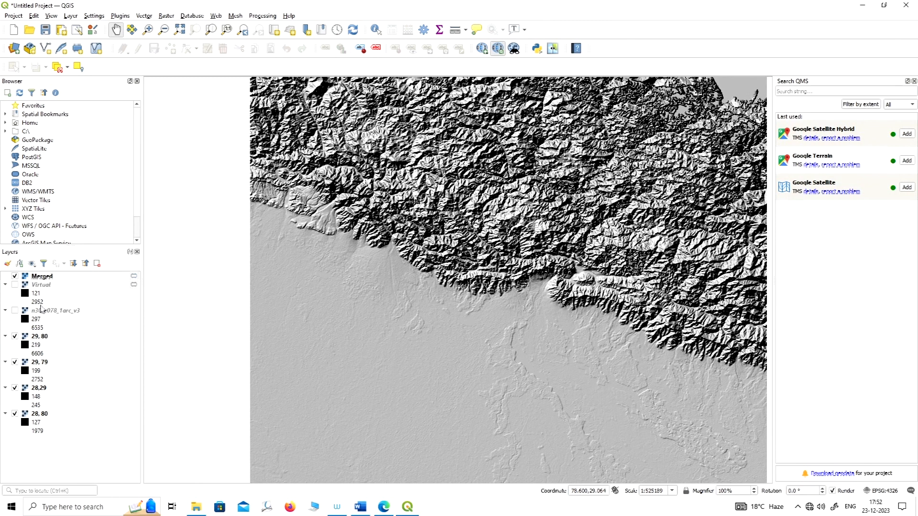
Change the Merged layer's render type to Singleband pseudocolor in its symbology properties.
{"action": "right_click", "coordinate": [43, 277]}
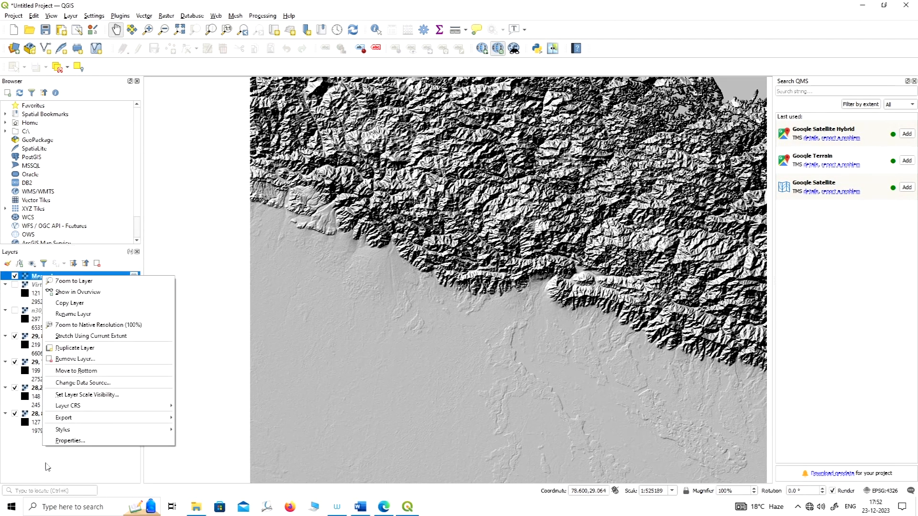
{"action": "left_click", "coordinate": [67, 441]}
{"action": "left_click", "coordinate": [396, 65]}
{"action": "left_click", "coordinate": [396, 54]}
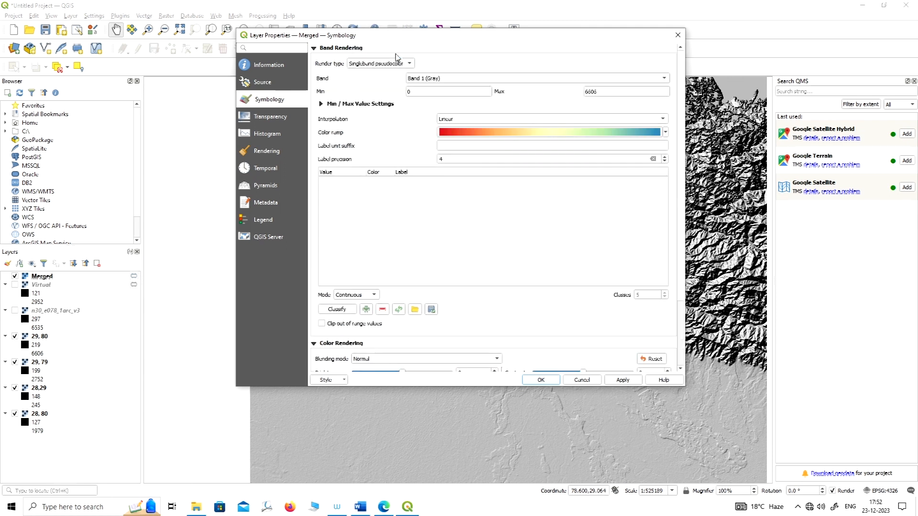
{"action": "left_click_drag", "start_coordinate": [498, 43], "coordinate": [463, 40]}
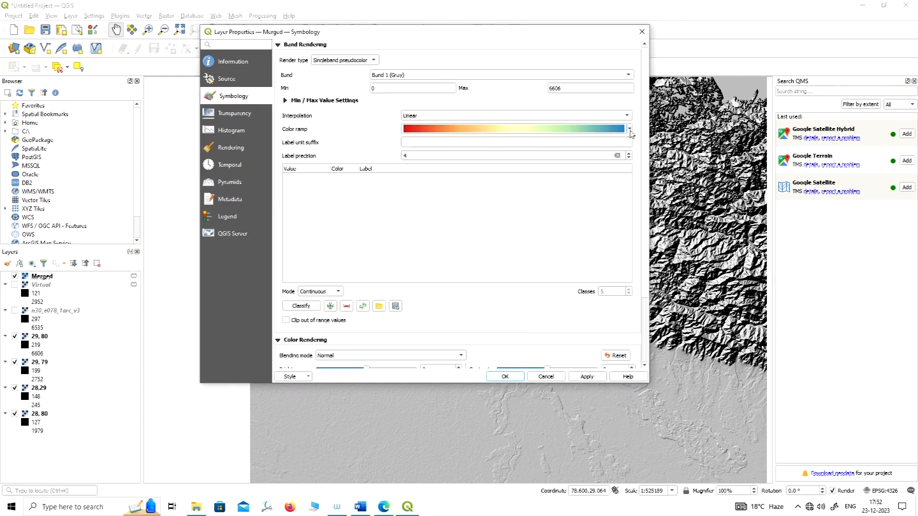
Assign the Spectral color ramp to the Merged layer, apply it and inspect the coloured elevations.
{"action": "left_click", "coordinate": [630, 129]}
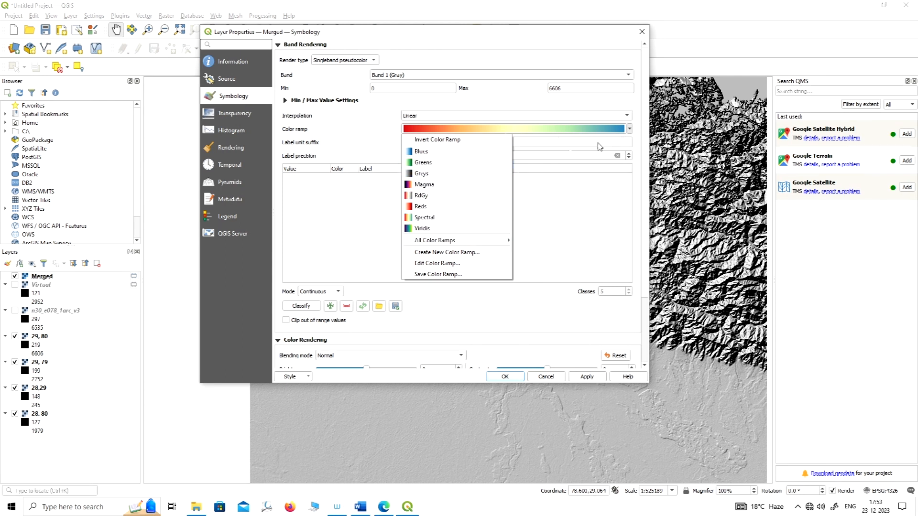
{"action": "left_click", "coordinate": [423, 219]}
{"action": "left_click", "coordinate": [584, 378]}
{"action": "left_click", "coordinate": [521, 378]}
{"action": "scroll", "coordinate": [335, 299], "scroll_direction": "down", "scroll_amount": 1}
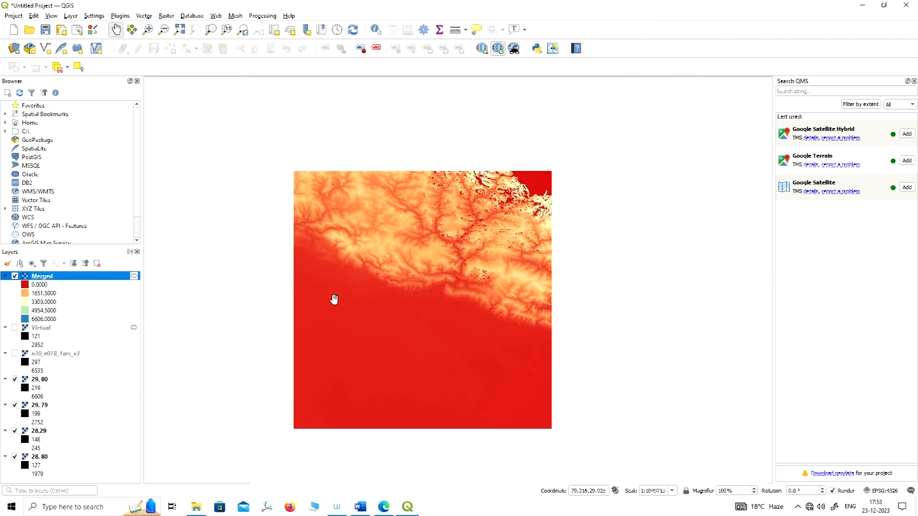
{"action": "scroll", "coordinate": [328, 263], "scroll_direction": "up", "scroll_amount": 1}
{"action": "scroll", "coordinate": [422, 284], "scroll_direction": "down", "scroll_amount": 1}
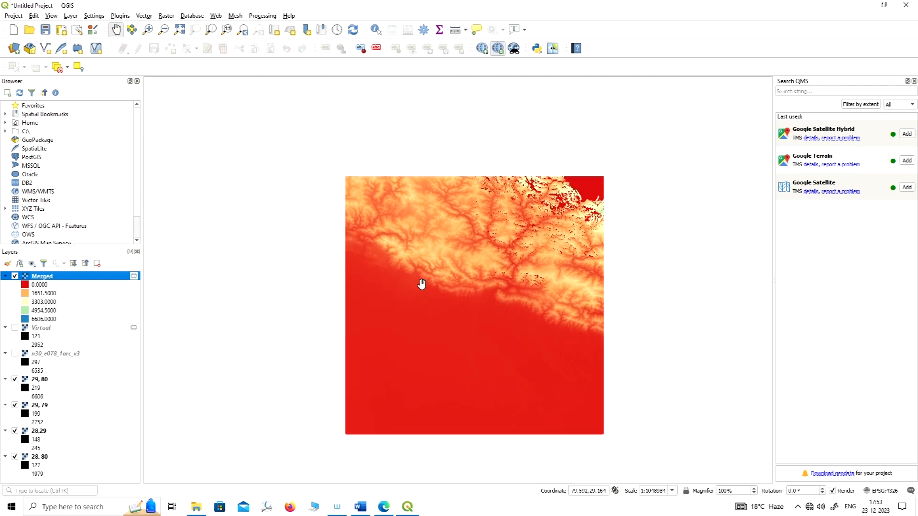
{"action": "scroll", "coordinate": [449, 273], "scroll_direction": "up", "scroll_amount": 1}
{"action": "scroll", "coordinate": [407, 274], "scroll_direction": "down", "scroll_amount": 1}
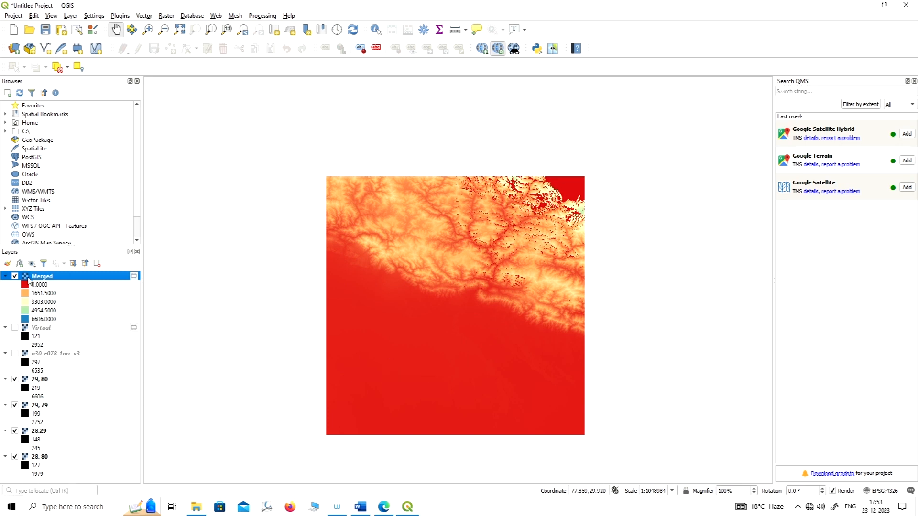
Change the Merged layer's render type from pseudocolor back to Hillshade and apply it.
{"action": "right_click", "coordinate": [28, 281]}
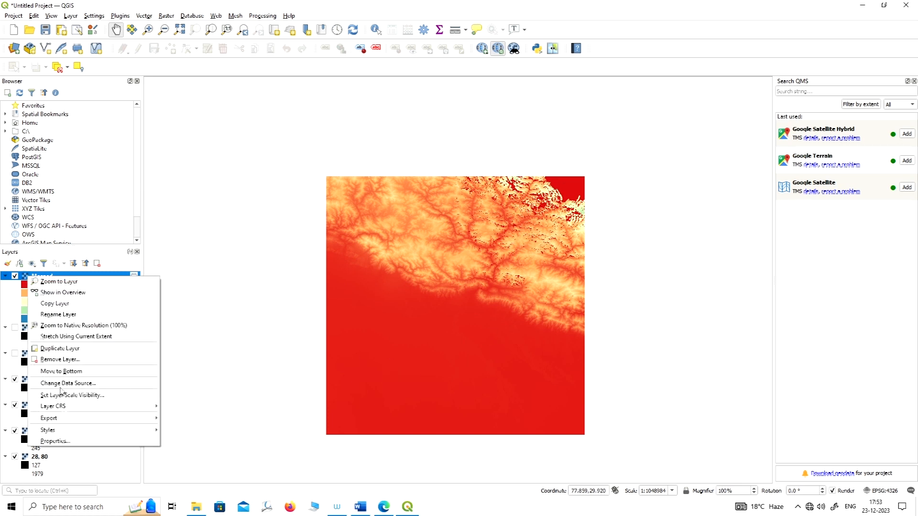
{"action": "left_click", "coordinate": [58, 441]}
{"action": "left_click", "coordinate": [374, 62]}
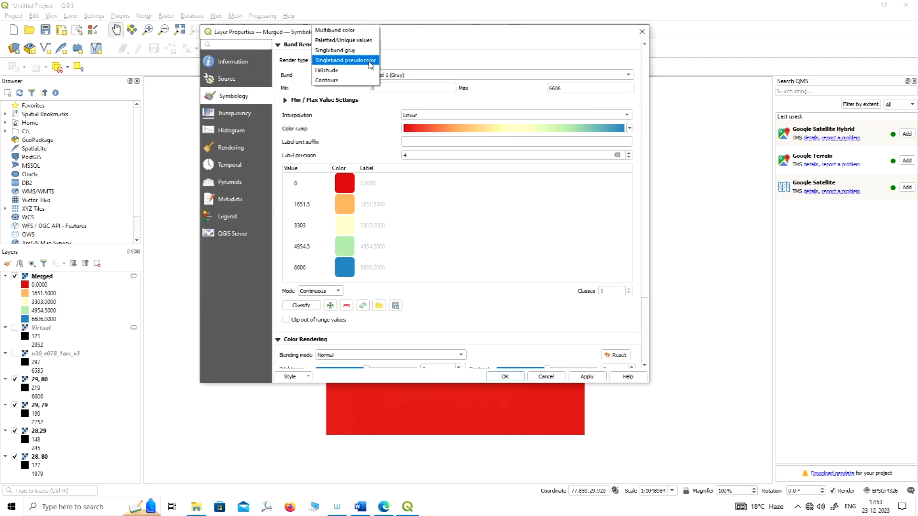
{"action": "left_click", "coordinate": [337, 70]}
{"action": "left_click", "coordinate": [587, 376]}
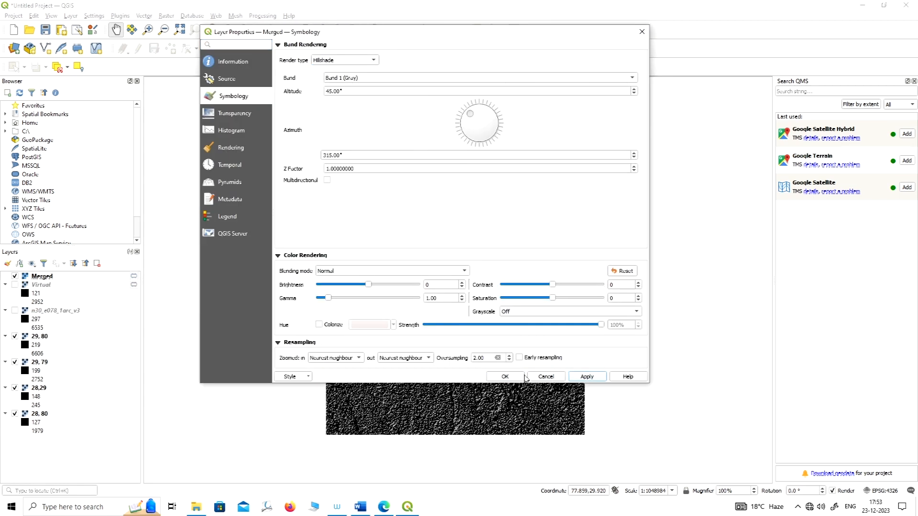
{"action": "left_click", "coordinate": [508, 377]}
Reopen the Merged layer's symbology and set its hillshade Z factor to 0.00005.
{"action": "right_click", "coordinate": [42, 279]}
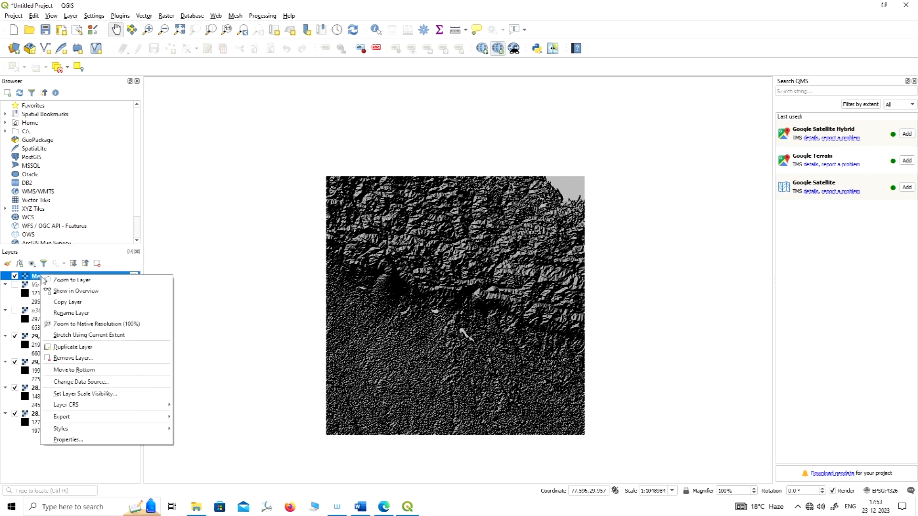
{"action": "left_click", "coordinate": [60, 440]}
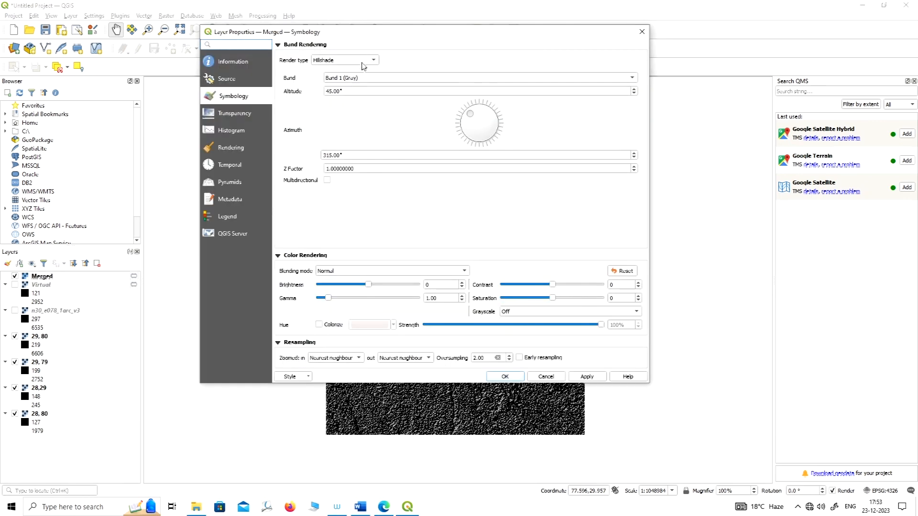
{"action": "left_click", "coordinate": [363, 63]}
{"action": "left_click", "coordinate": [329, 169]}
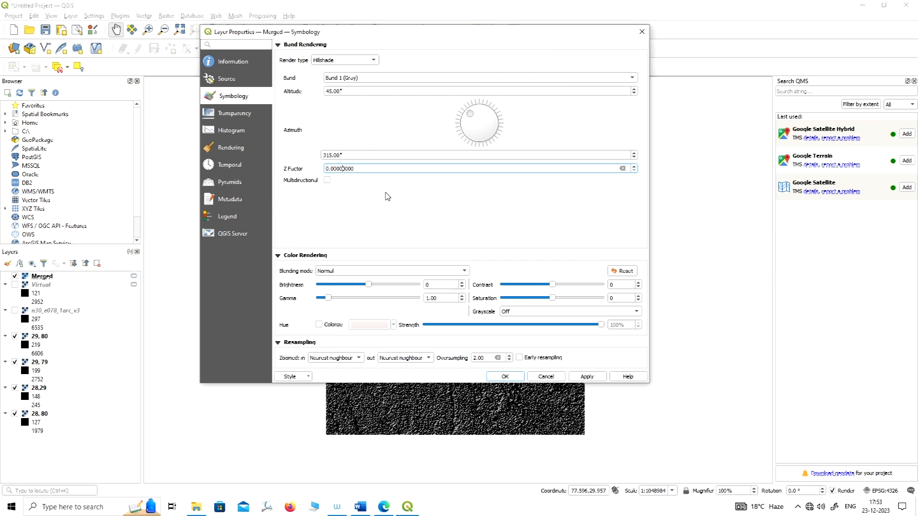
{"action": "left_click", "coordinate": [505, 379]}
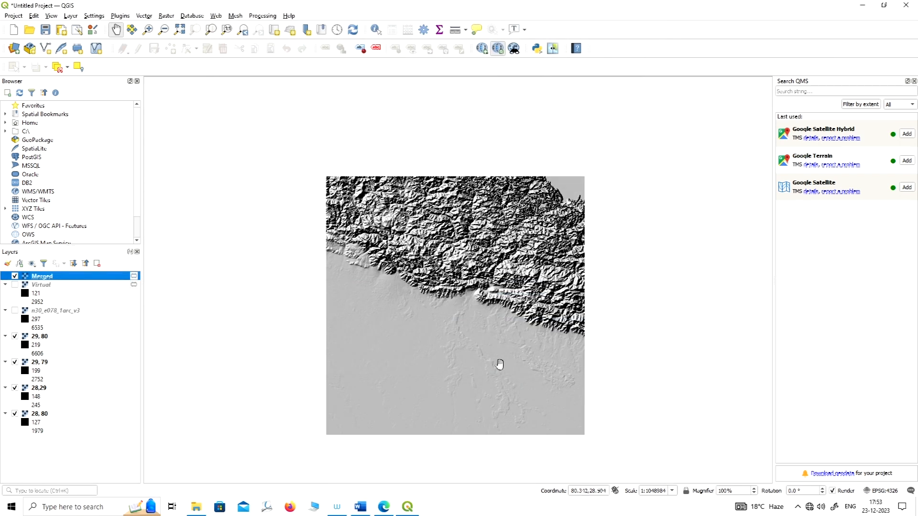
Duplicate the Merged hillshade layer in the layer list.
{"action": "right_click", "coordinate": [46, 279]}
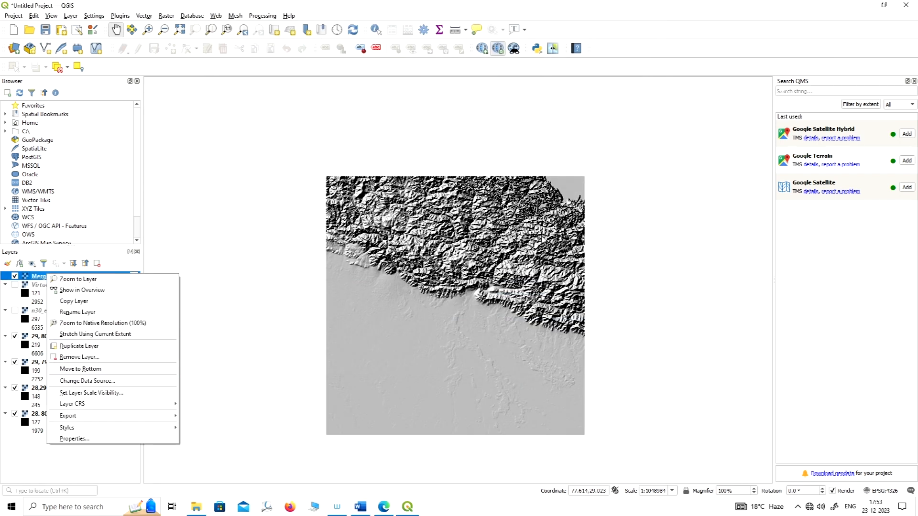
{"action": "left_click", "coordinate": [84, 345]}
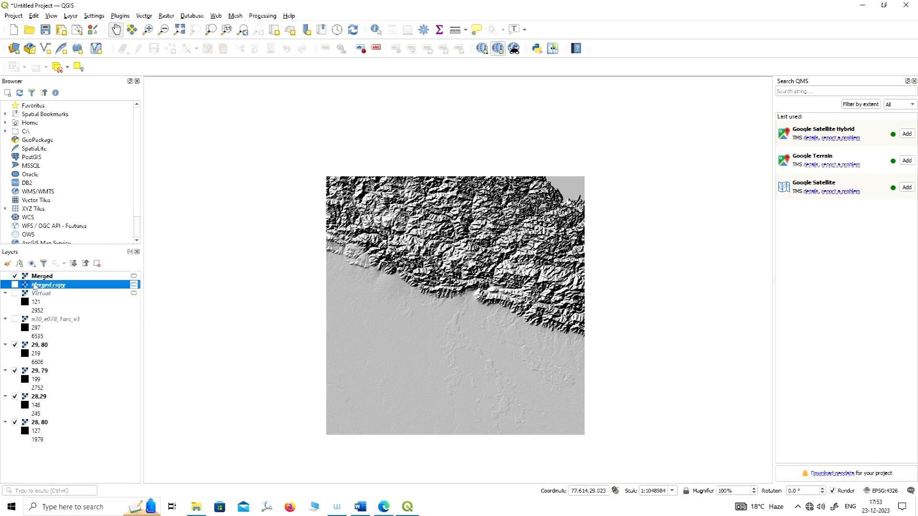
Make the Merged copy layer visible and move it above the Merged layer.
{"action": "left_click", "coordinate": [15, 285]}
{"action": "left_click_drag", "start_coordinate": [26, 287], "coordinate": [38, 278]}
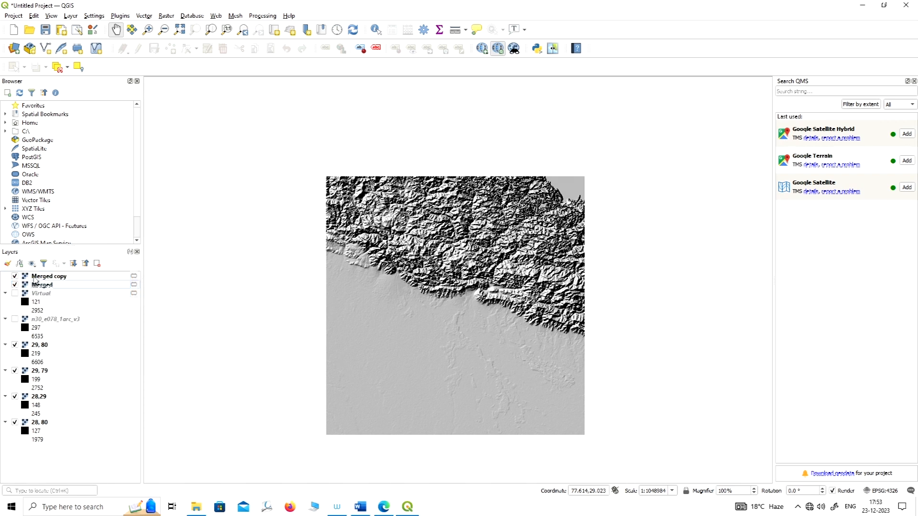
Set the Merged copy layer's render type to Singleband pseudocolor with the Spectral color ramp.
{"action": "right_click", "coordinate": [39, 279]}
{"action": "left_click", "coordinate": [66, 441]}
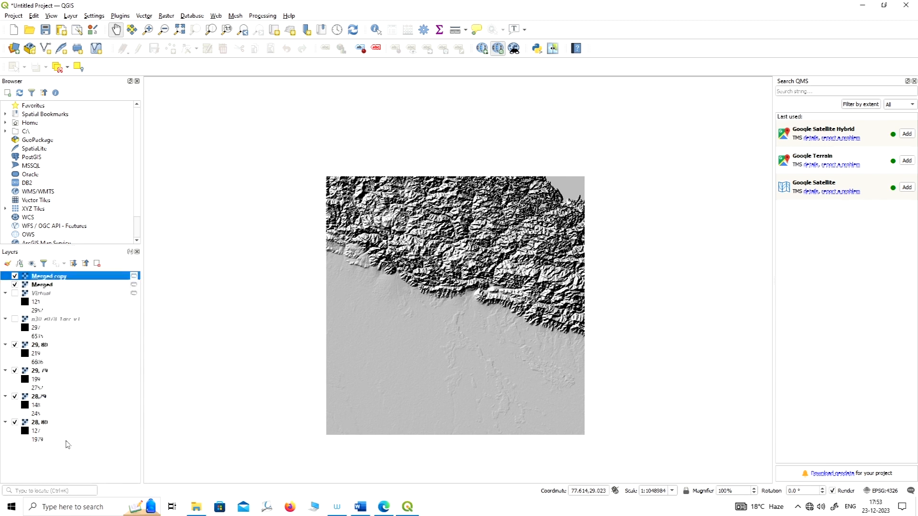
{"action": "left_click_drag", "start_coordinate": [520, 33], "coordinate": [553, 31]}
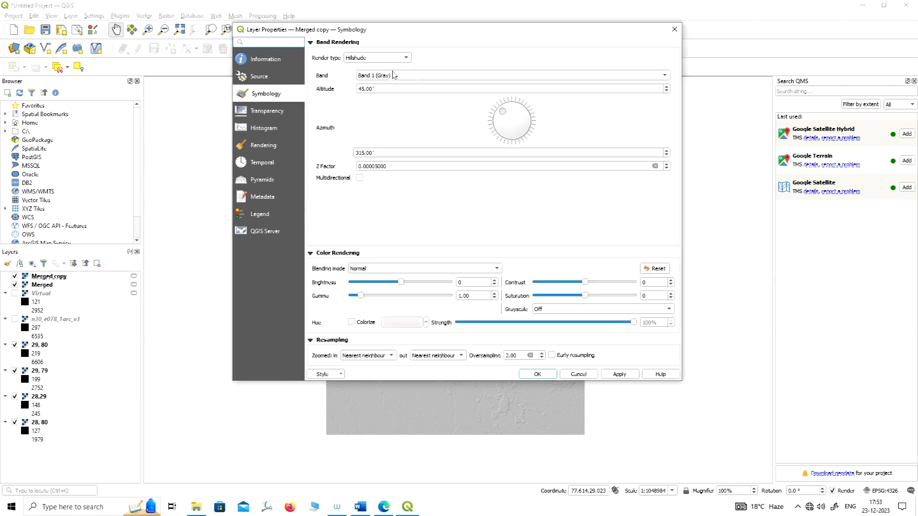
{"action": "left_click", "coordinate": [388, 58]}
{"action": "left_click", "coordinate": [388, 48]}
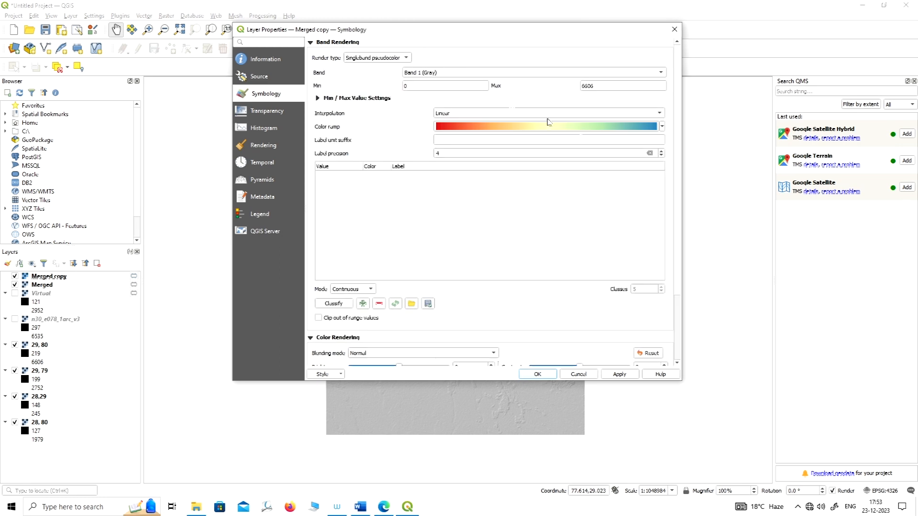
{"action": "left_click", "coordinate": [662, 128]}
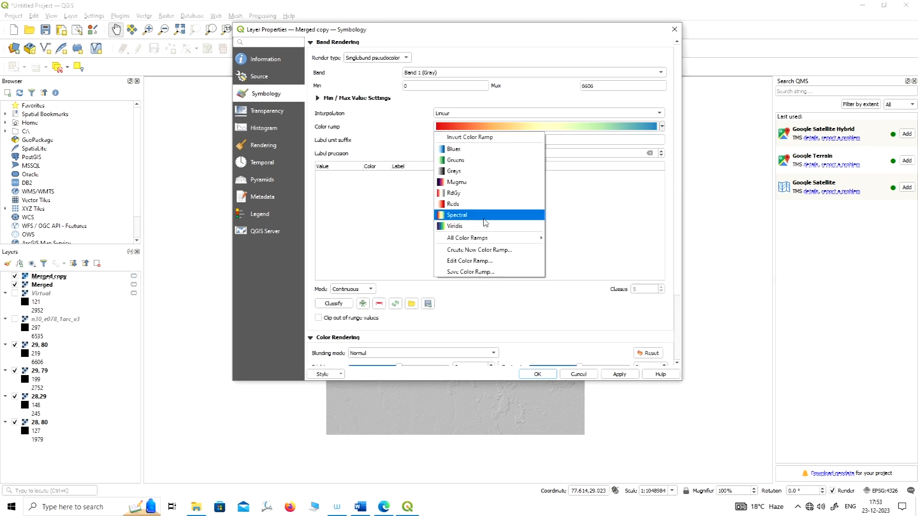
{"action": "left_click", "coordinate": [509, 211]}
Set the Merged copy layer's blending mode to Multiply, apply it and inspect the coloured relief on the map.
{"action": "scroll", "coordinate": [593, 305], "scroll_direction": "down", "scroll_amount": 3}
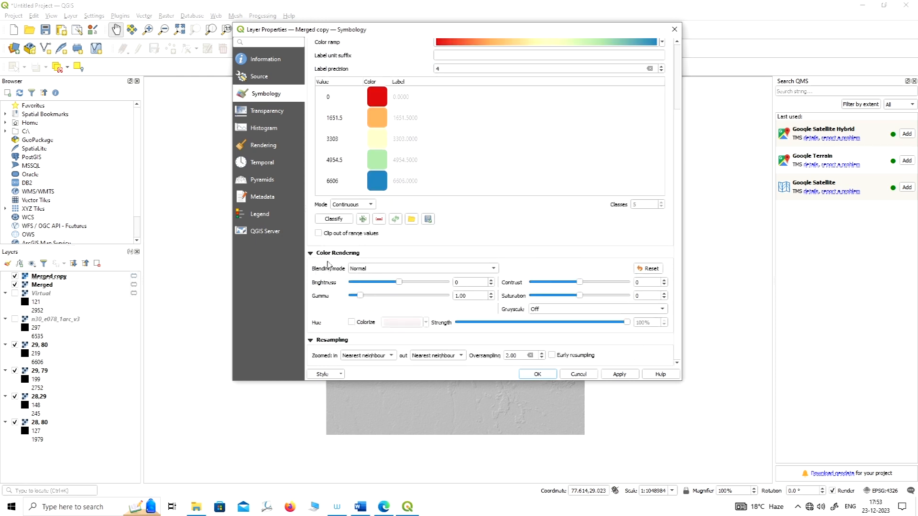
{"action": "left_click", "coordinate": [397, 270]}
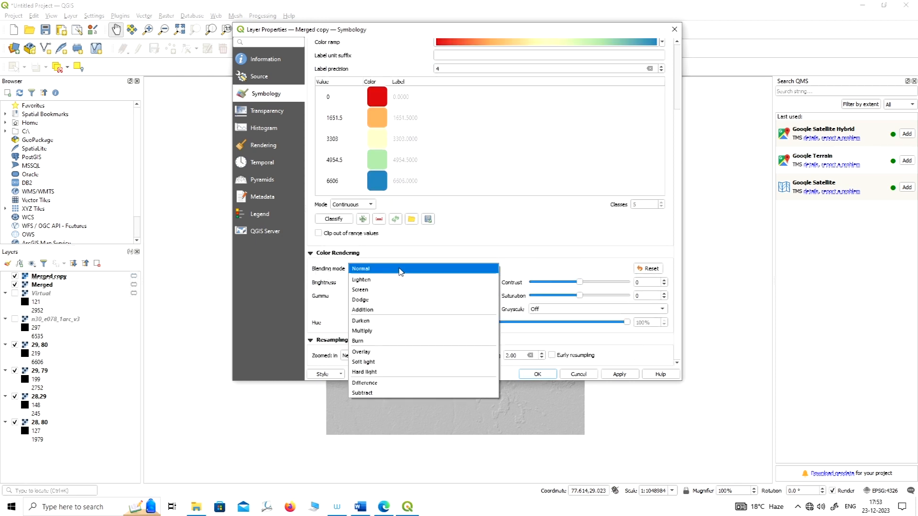
{"action": "left_click", "coordinate": [373, 335]}
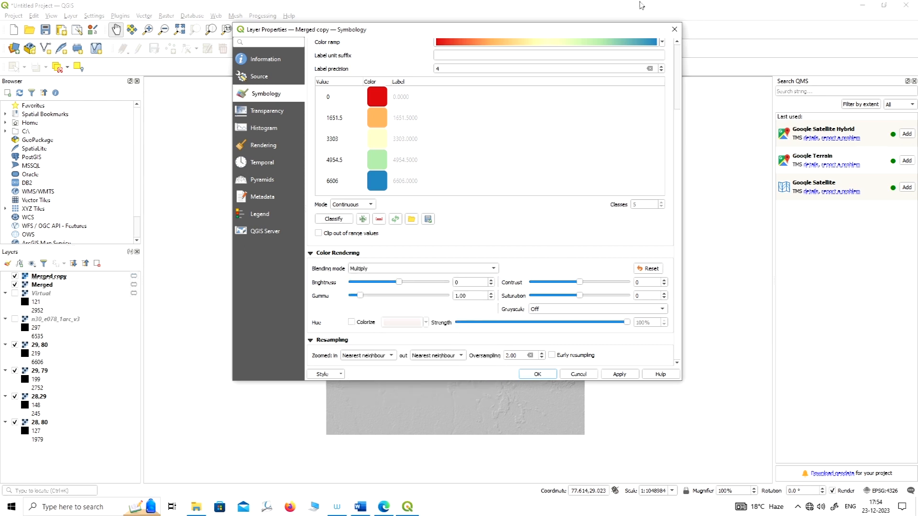
{"action": "left_click_drag", "start_coordinate": [566, 32], "coordinate": [609, 31]}
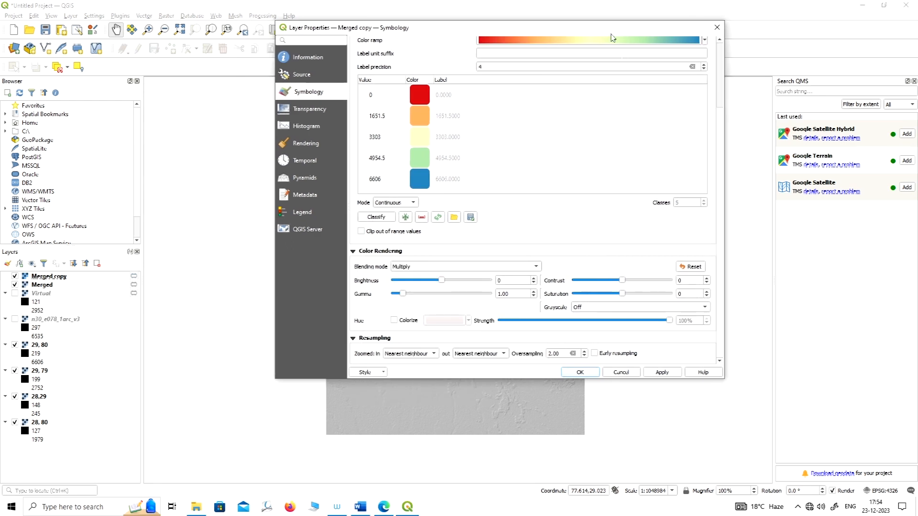
{"action": "left_click", "coordinate": [667, 373]}
{"action": "left_click", "coordinate": [579, 373]}
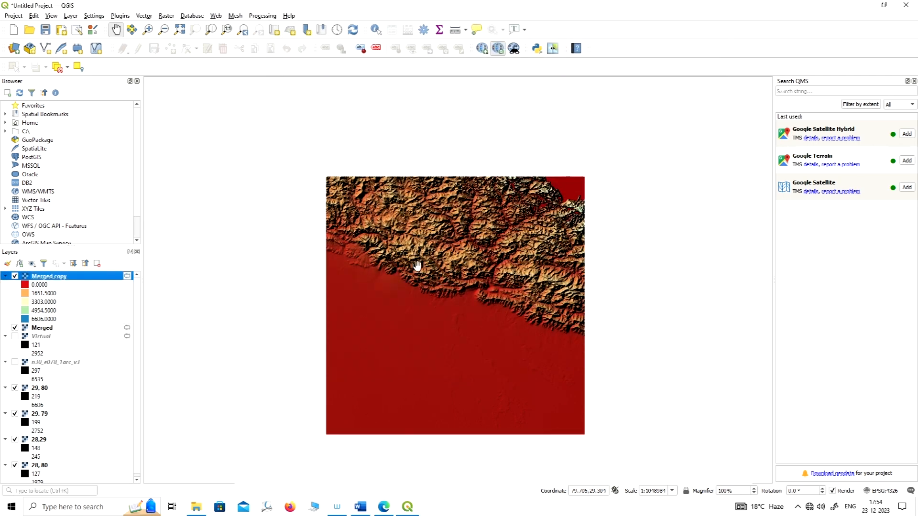
{"action": "scroll", "coordinate": [417, 266], "scroll_direction": "up", "scroll_amount": 1}
{"action": "scroll", "coordinate": [473, 275], "scroll_direction": "up", "scroll_amount": 1}
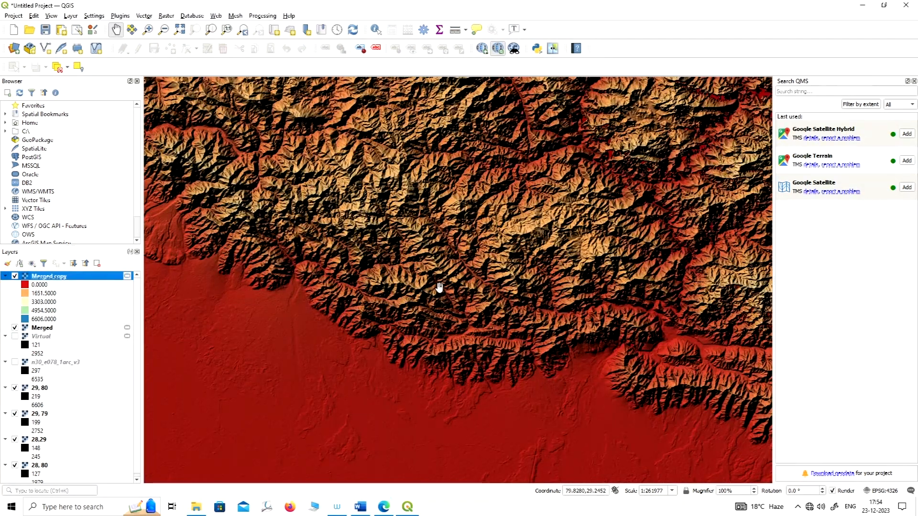
{"action": "scroll", "coordinate": [439, 287], "scroll_direction": "down", "scroll_amount": 1}
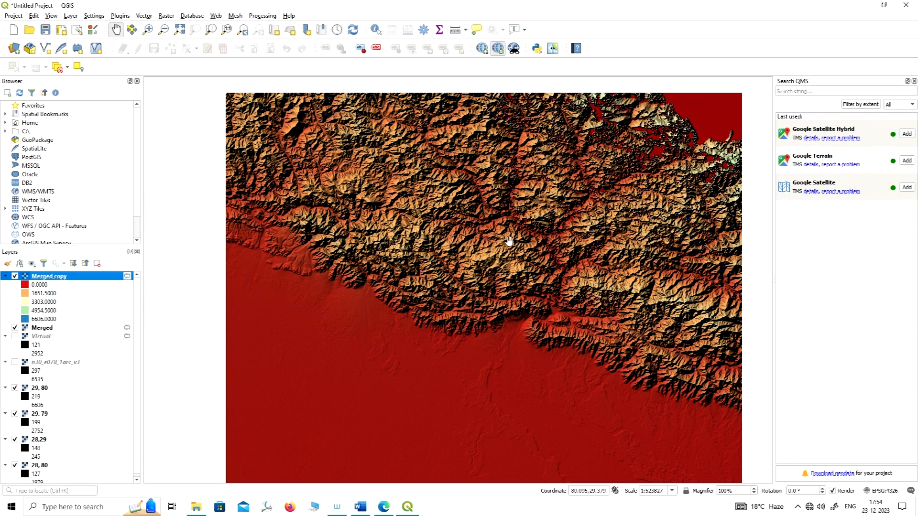
{"action": "scroll", "coordinate": [464, 221], "scroll_direction": "down", "scroll_amount": 1}
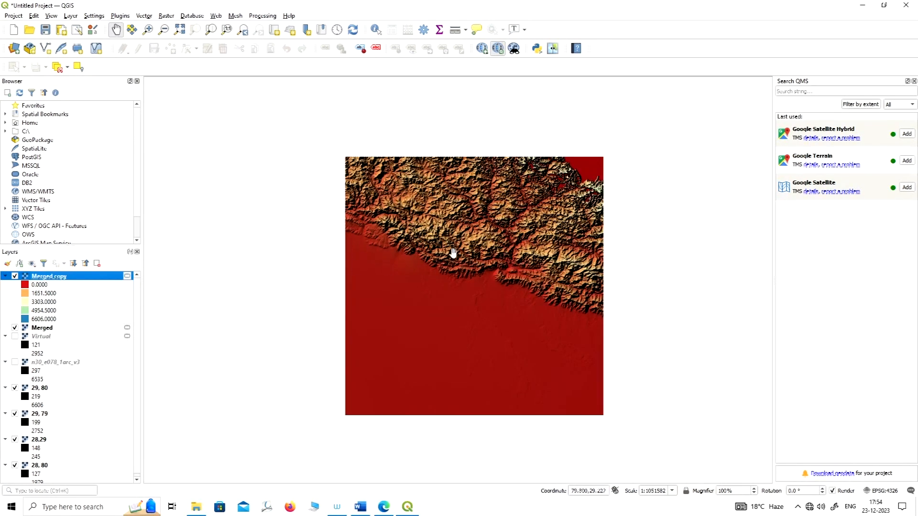
{"action": "scroll", "coordinate": [453, 252], "scroll_direction": "up", "scroll_amount": 1}
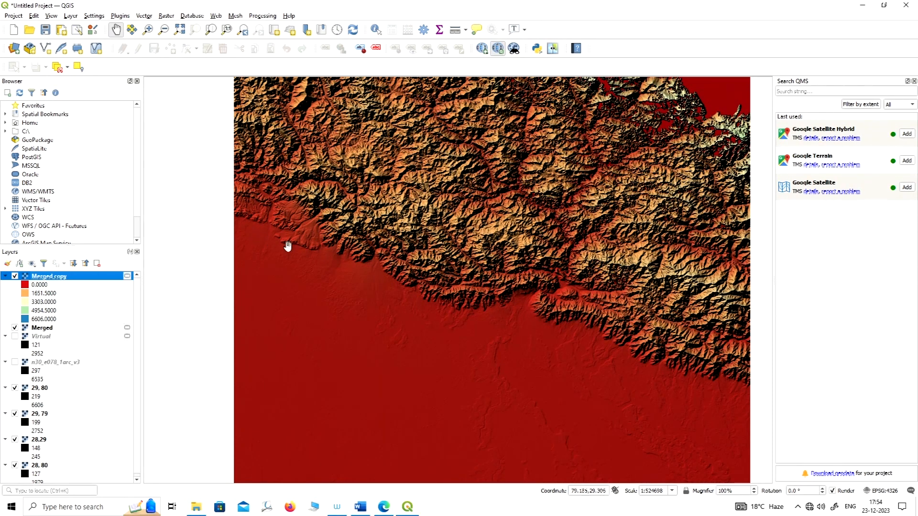
{"action": "left_click_drag", "start_coordinate": [553, 253], "coordinate": [533, 246]}
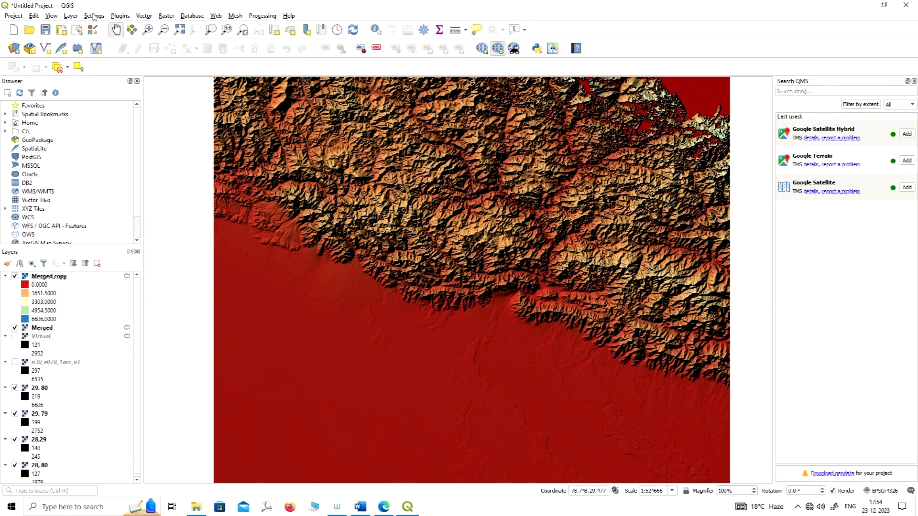
Start creating a new shapefile layer, and shrink and reposition its settings dialog over the map.
{"action": "left_click", "coordinate": [70, 16]}
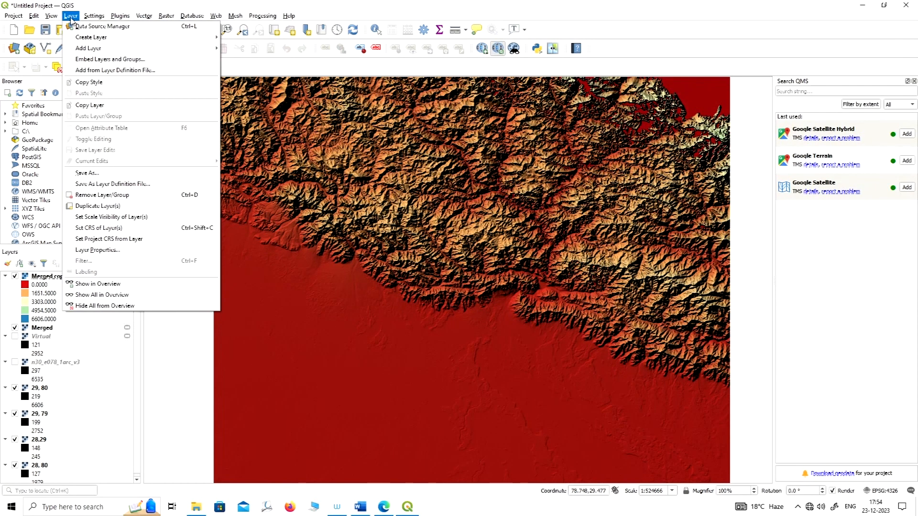
{"action": "mouse_move", "coordinate": [88, 38]}
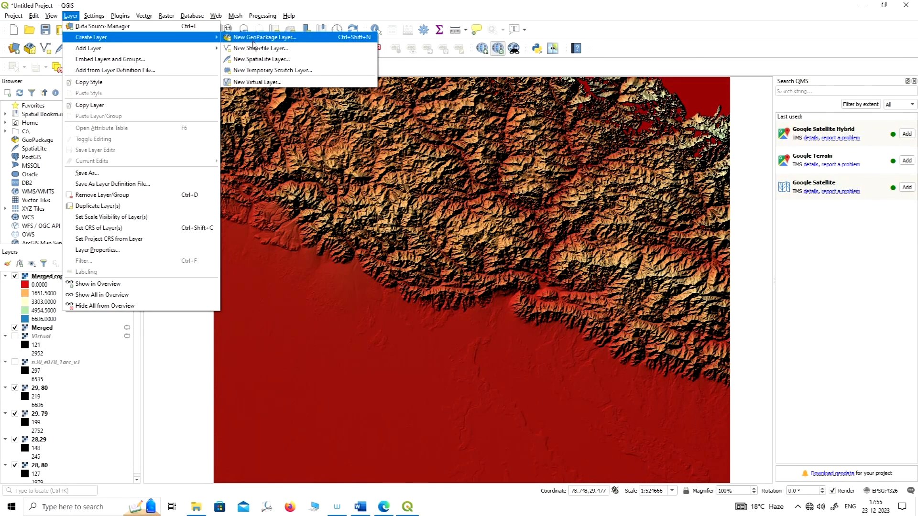
{"action": "left_click", "coordinate": [237, 34]}
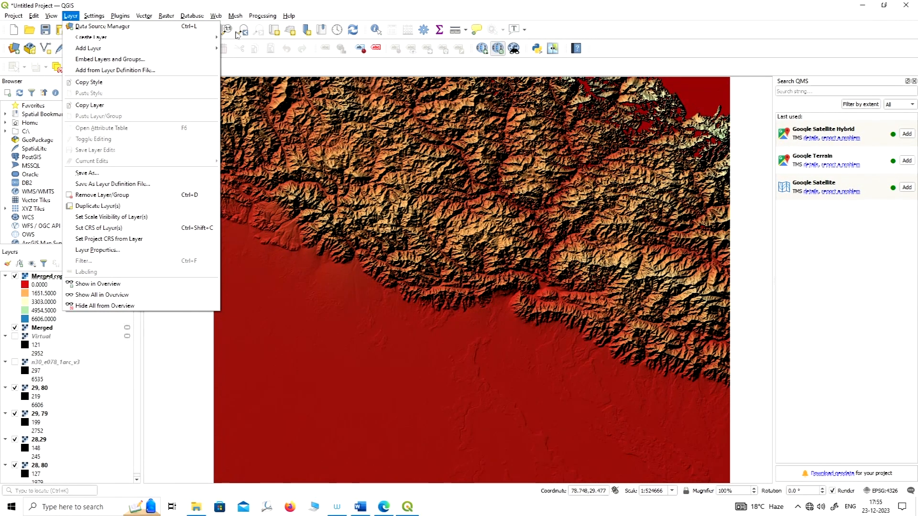
{"action": "mouse_move", "coordinate": [210, 37]}
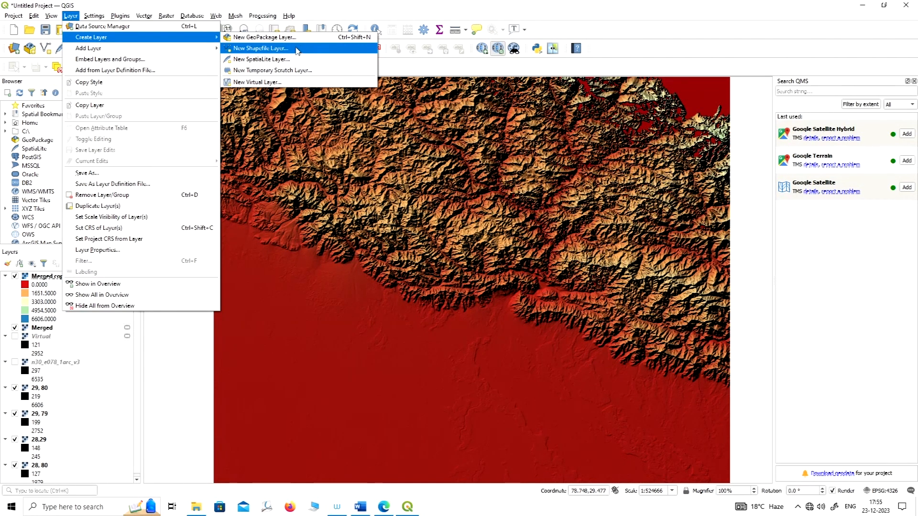
{"action": "left_click", "coordinate": [266, 50]}
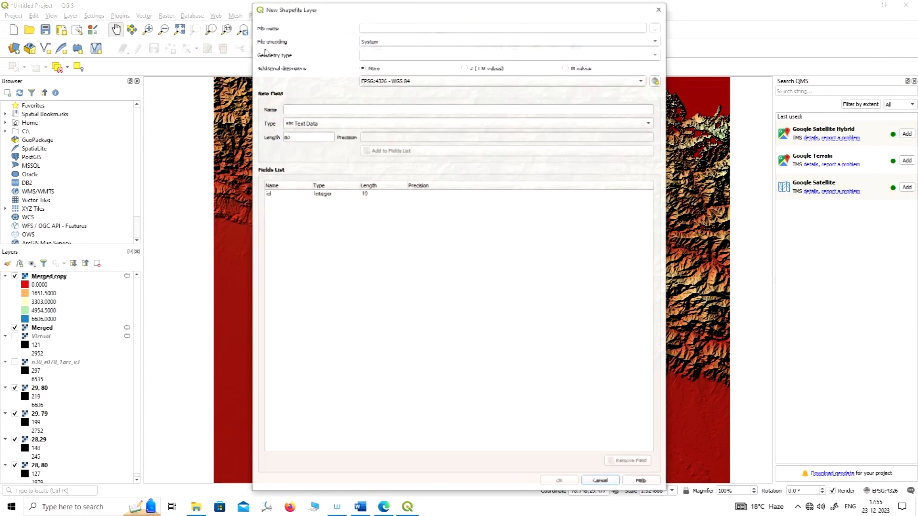
{"action": "left_click_drag", "start_coordinate": [511, 13], "coordinate": [493, 22]}
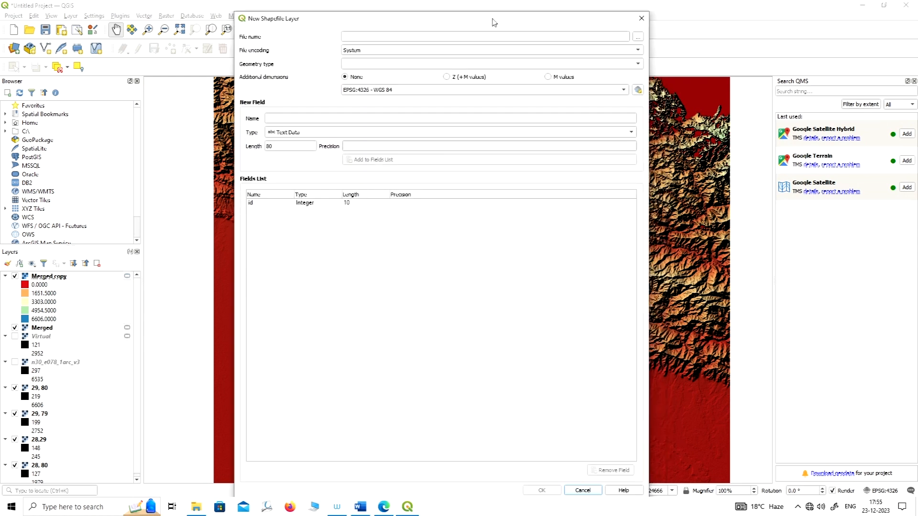
{"action": "left_click_drag", "start_coordinate": [232, 8], "coordinate": [311, 98]}
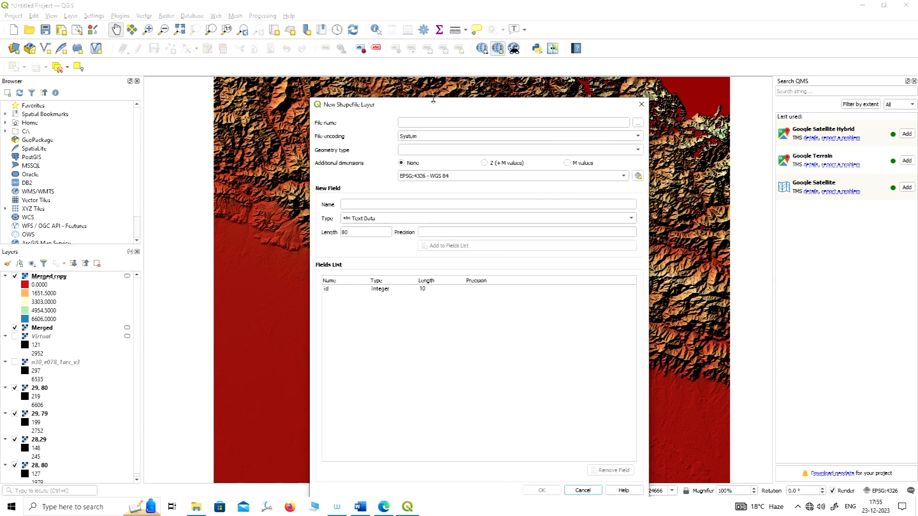
{"action": "left_click_drag", "start_coordinate": [469, 108], "coordinate": [426, 47]}
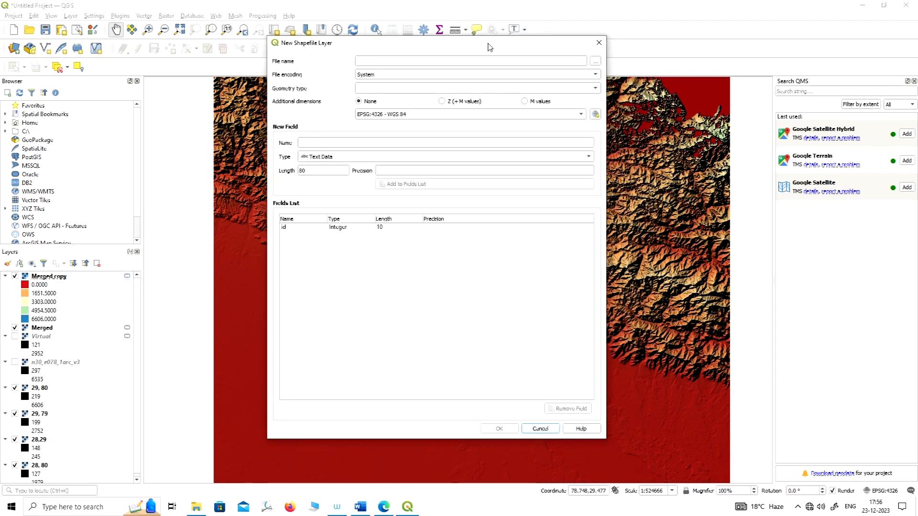
{"action": "left_click_drag", "start_coordinate": [433, 50], "coordinate": [443, 69]}
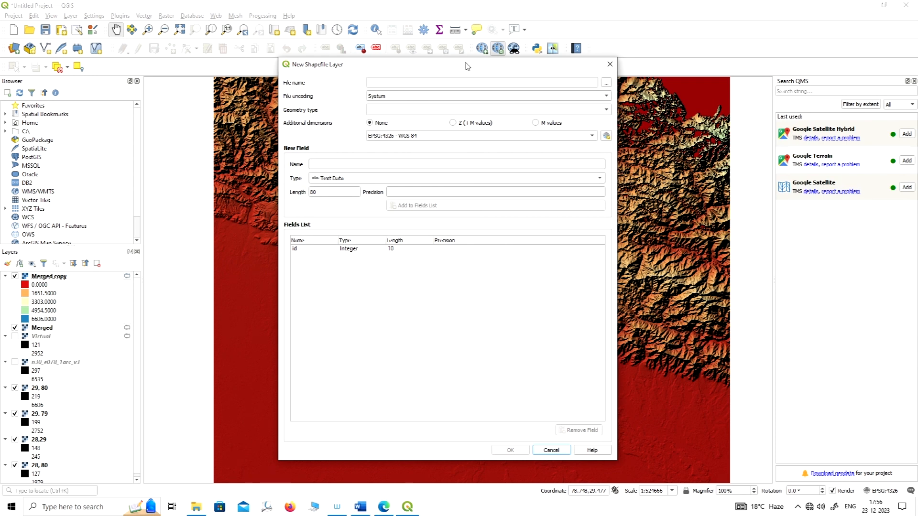
{"action": "left_click_drag", "start_coordinate": [469, 71], "coordinate": [471, 43]}
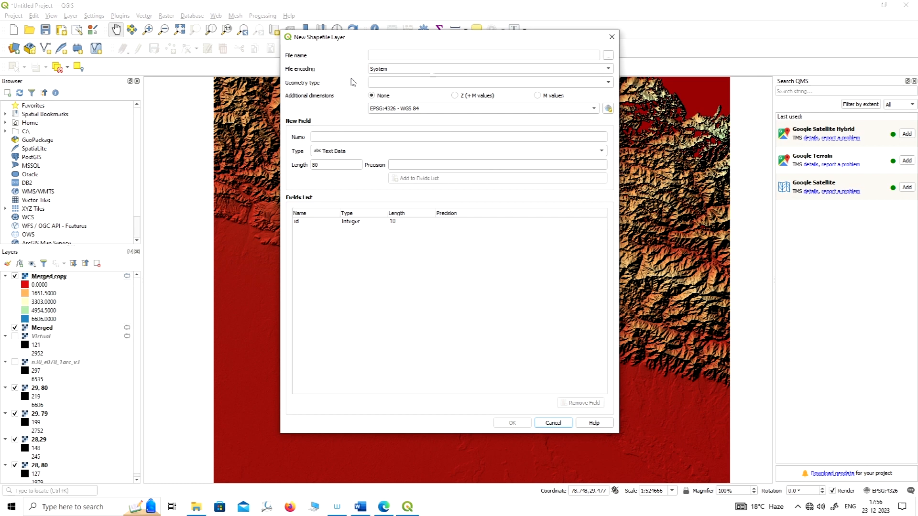
{"action": "left_click_drag", "start_coordinate": [422, 43], "coordinate": [412, 40]}
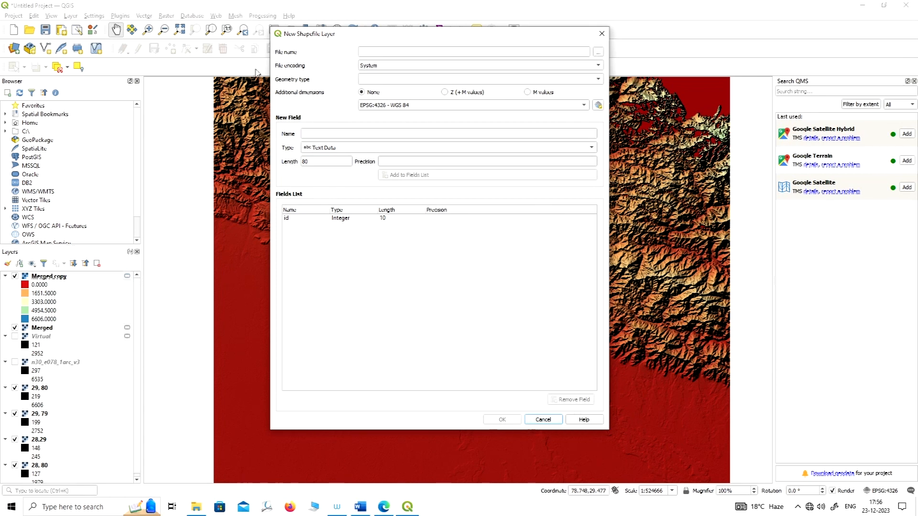
Set the new shapefile's output file to Point in the Labs folder.
{"action": "left_click", "coordinate": [599, 52]}
{"action": "left_click_drag", "start_coordinate": [442, 53], "coordinate": [478, 53]}
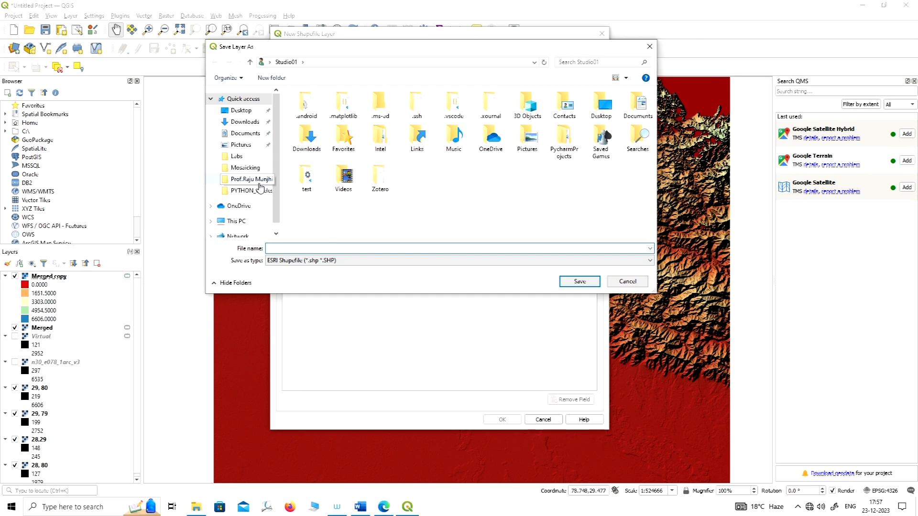
{"action": "left_click", "coordinate": [244, 156]}
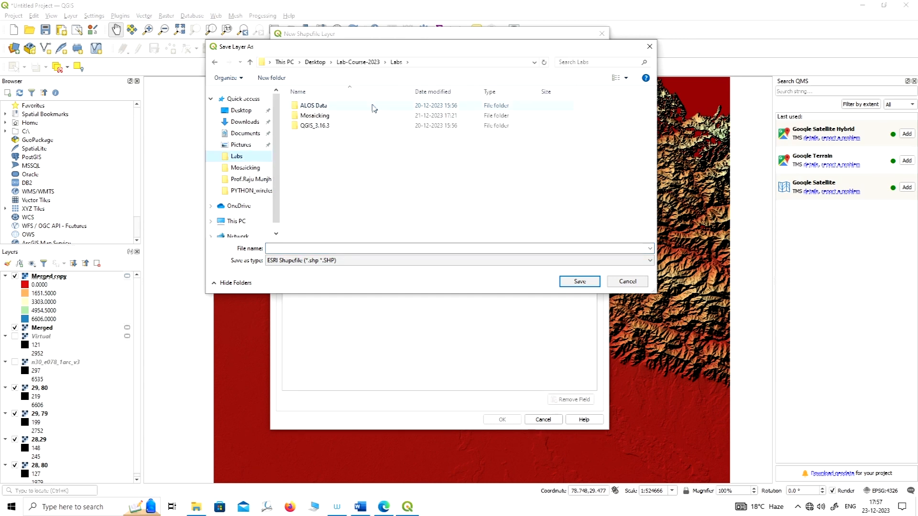
{"action": "left_click", "coordinate": [347, 248]}
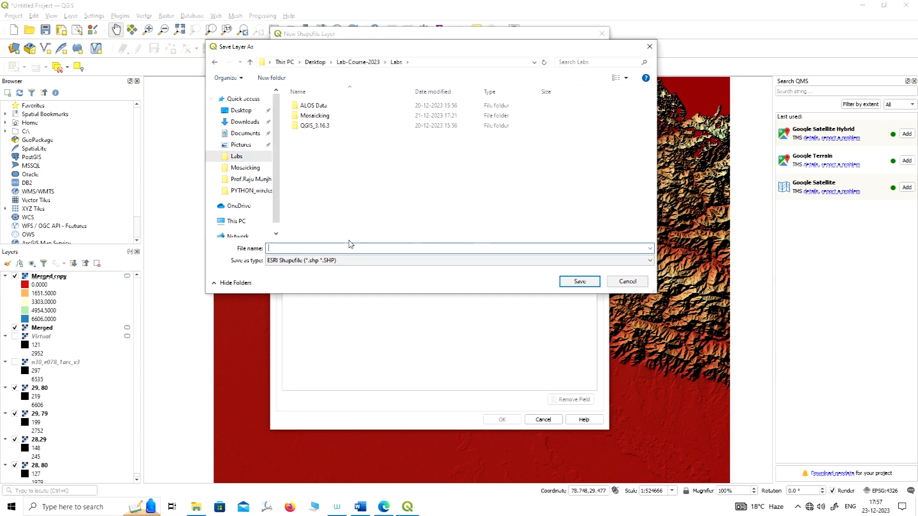
{"action": "type", "text": "POI"}
{"action": "key", "text": "BackSpace"}
{"action": "key", "text": "BackSpace"}
{"action": "type", "text": "Poi"}
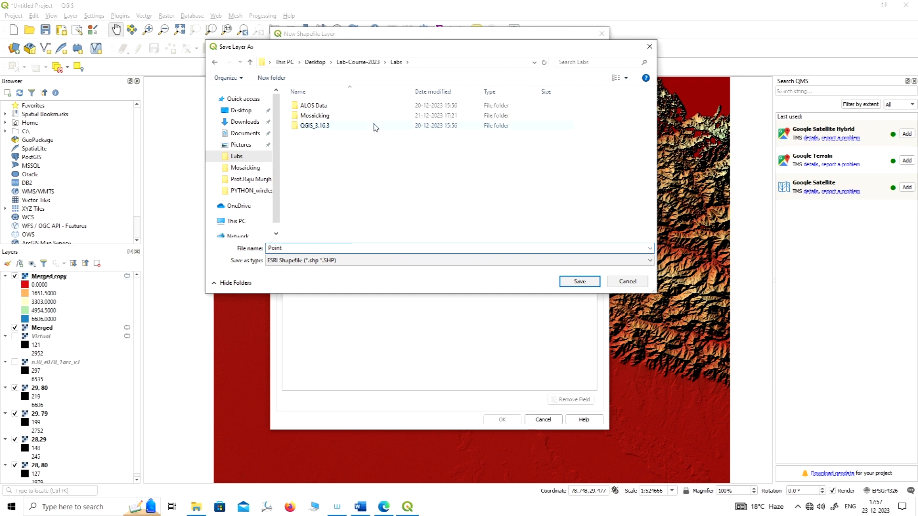
{"action": "left_click", "coordinate": [592, 284]}
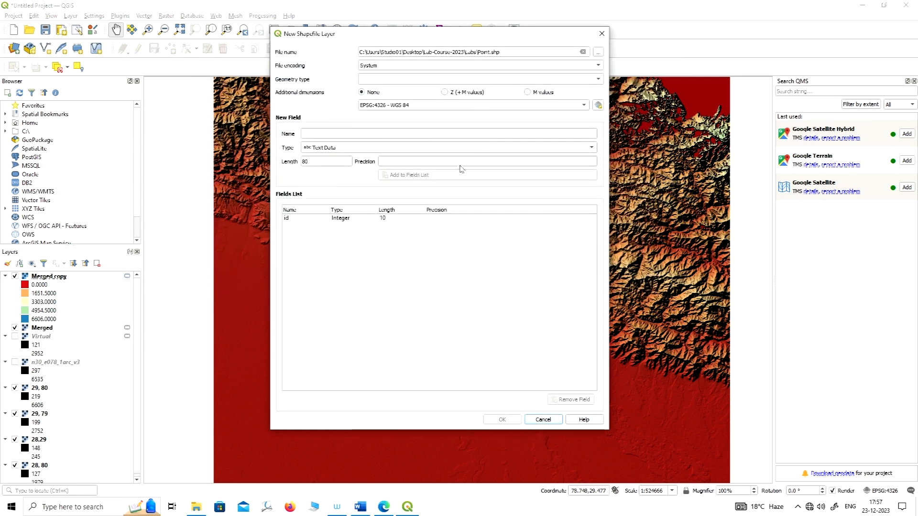
Set the new shapefile's geometry type to Point with the EPSG:4326 - WGS 84 coordinate system, and create the layer.
{"action": "left_click_drag", "start_coordinate": [482, 33], "coordinate": [503, 35]}
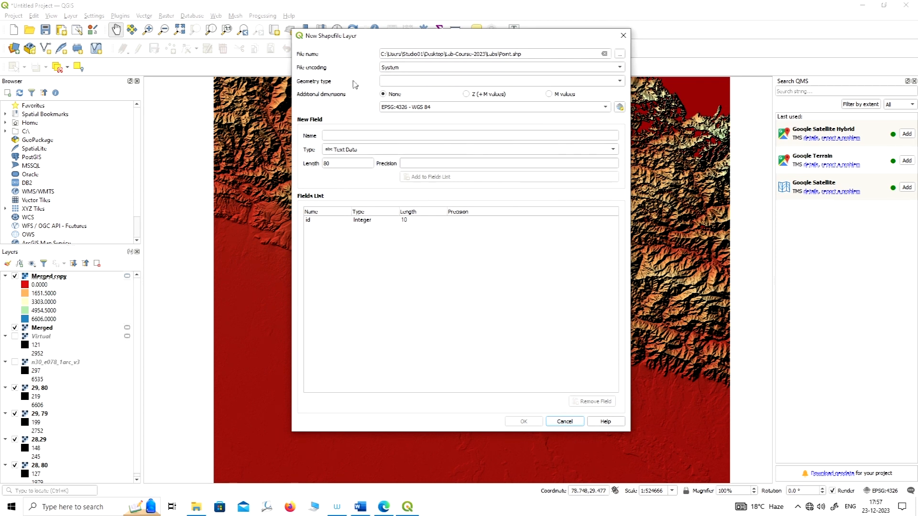
{"action": "left_click", "coordinate": [619, 84]}
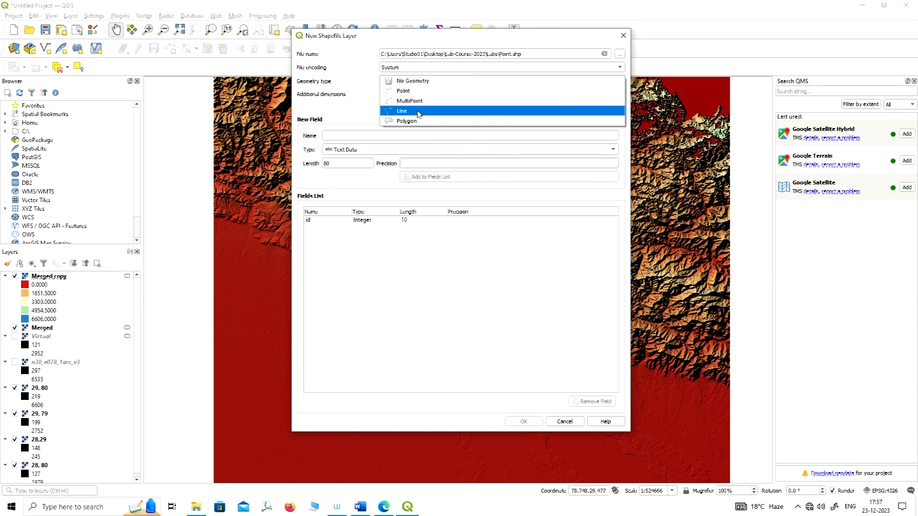
{"action": "left_click", "coordinate": [404, 91]}
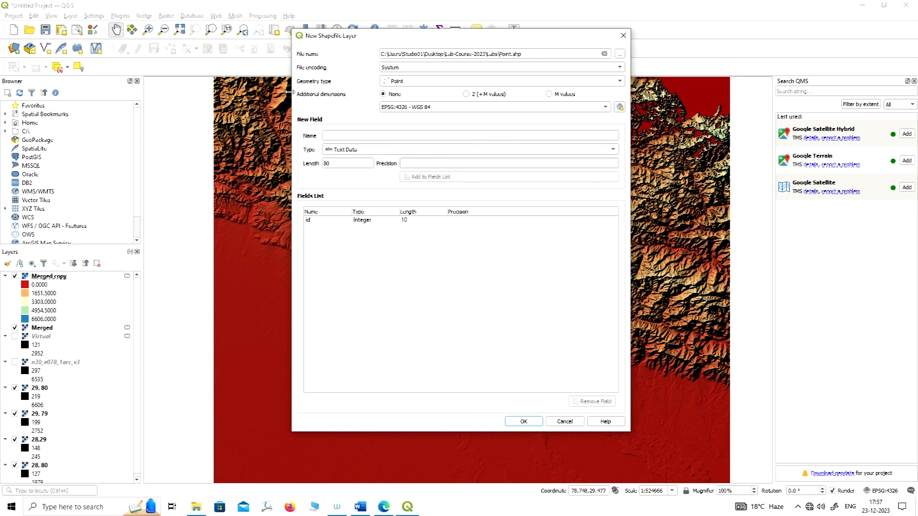
{"action": "left_click", "coordinate": [446, 110]}
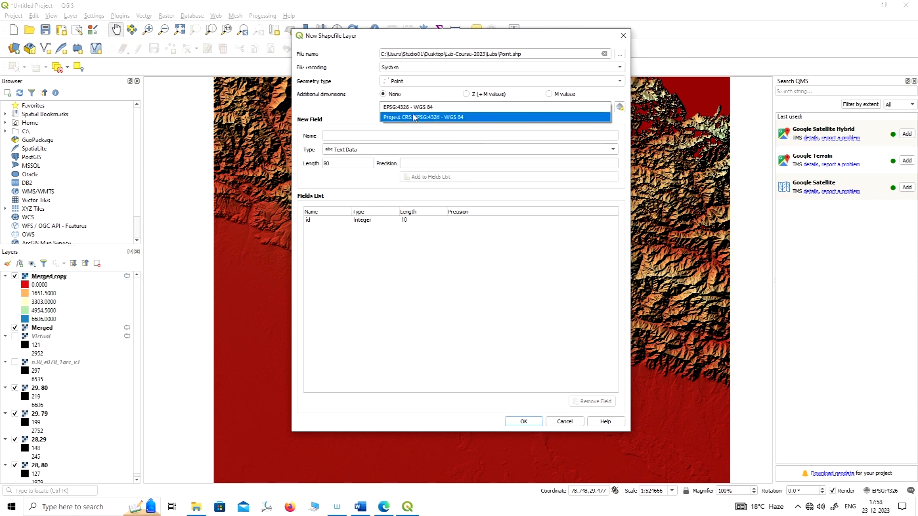
{"action": "left_click", "coordinate": [456, 107]}
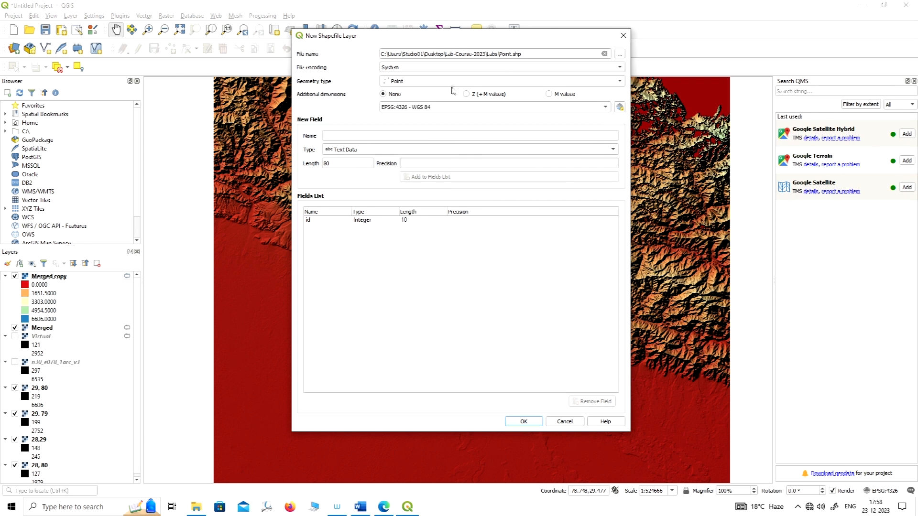
{"action": "left_click", "coordinate": [458, 109]}
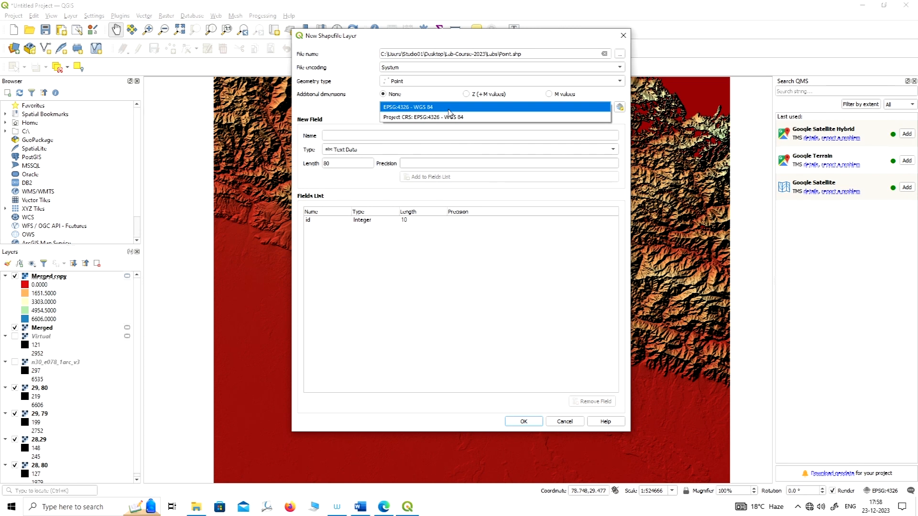
{"action": "left_click", "coordinate": [419, 110]}
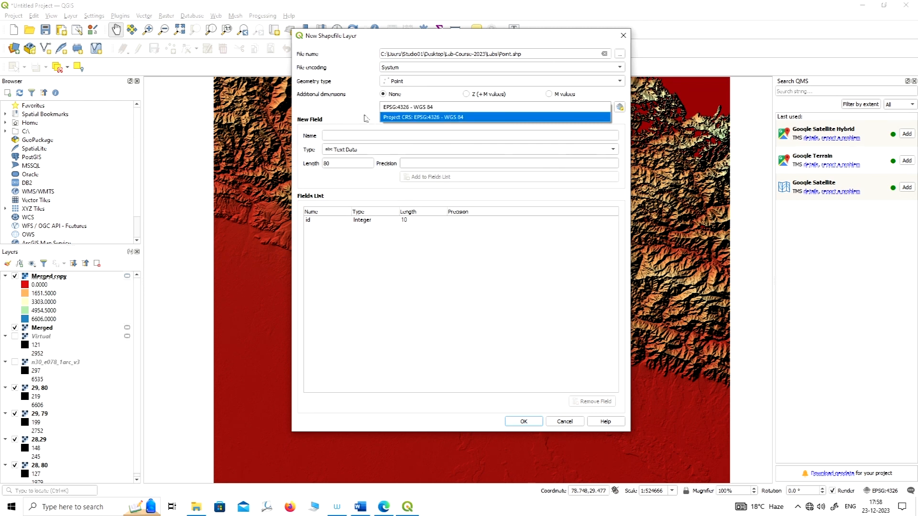
{"action": "left_click", "coordinate": [531, 423]}
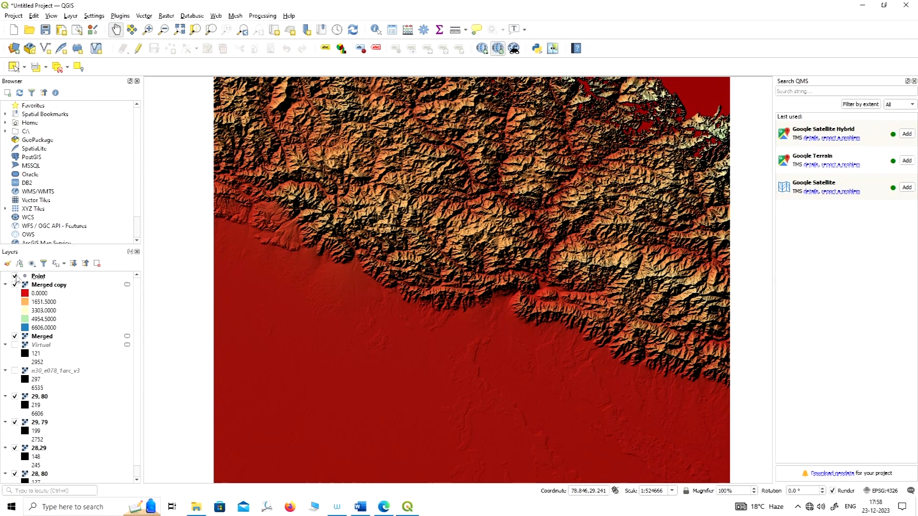
Inspect the Point layer's attribute table and its fields, and minimize the table window.
{"action": "left_click", "coordinate": [42, 279]}
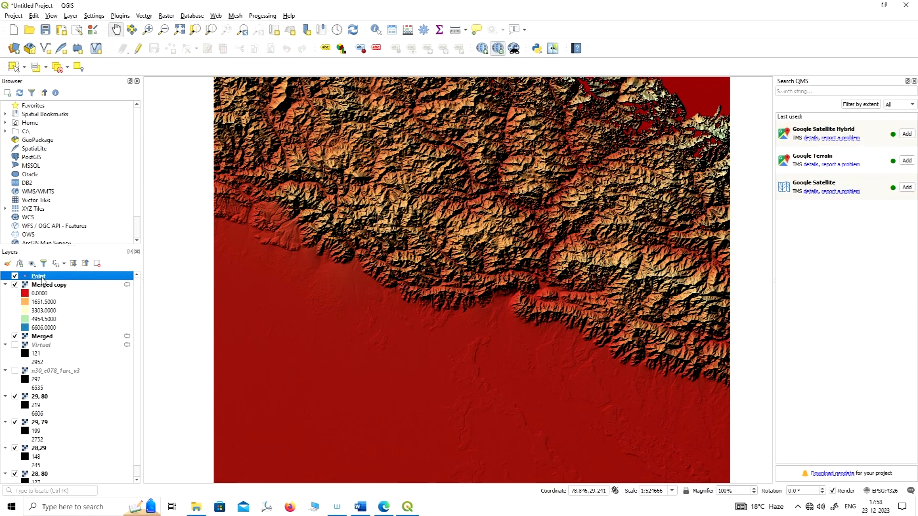
{"action": "right_click", "coordinate": [43, 280]}
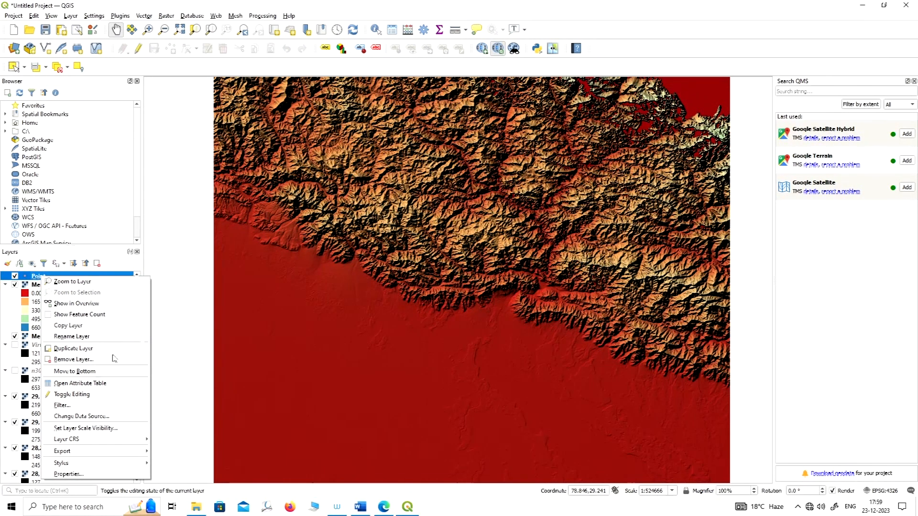
{"action": "left_click", "coordinate": [81, 388]}
{"action": "left_click_drag", "start_coordinate": [557, 104], "coordinate": [626, 47]}
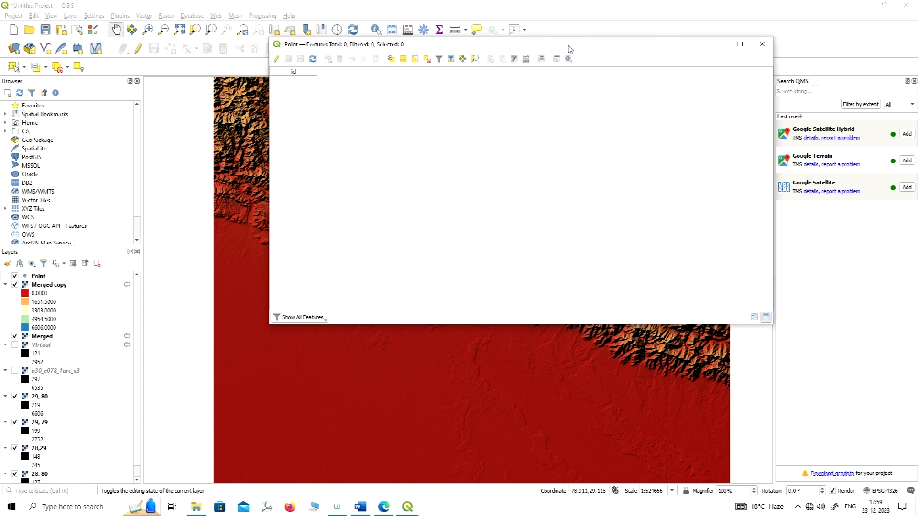
{"action": "left_click_drag", "start_coordinate": [582, 46], "coordinate": [525, 57]}
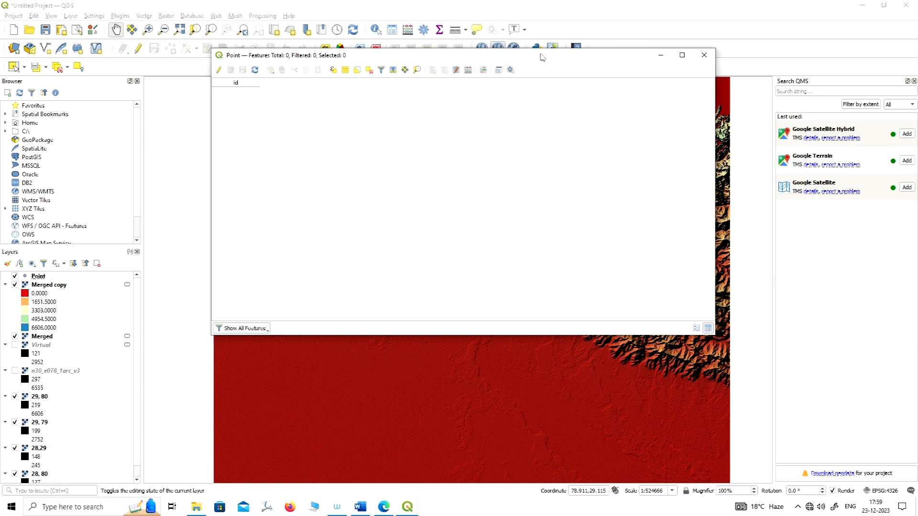
{"action": "left_click_drag", "start_coordinate": [550, 56], "coordinate": [566, 53]}
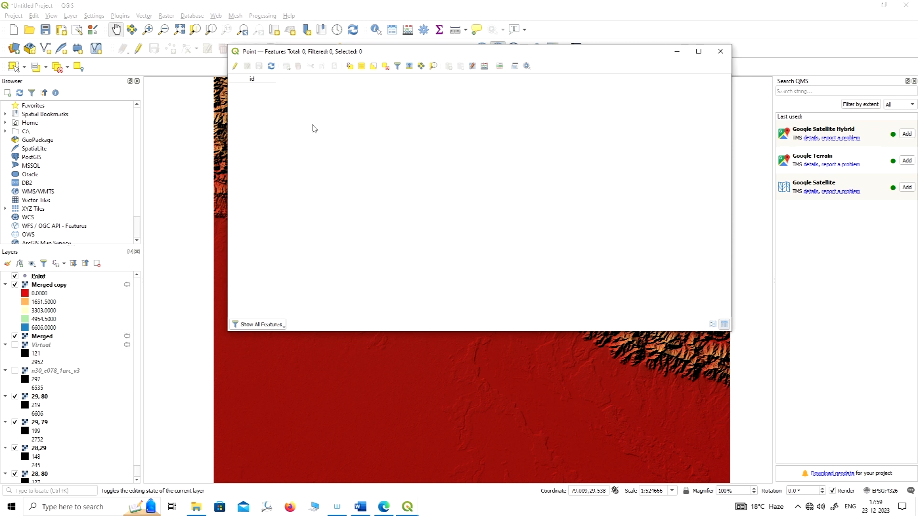
{"action": "left_click", "coordinate": [677, 54]}
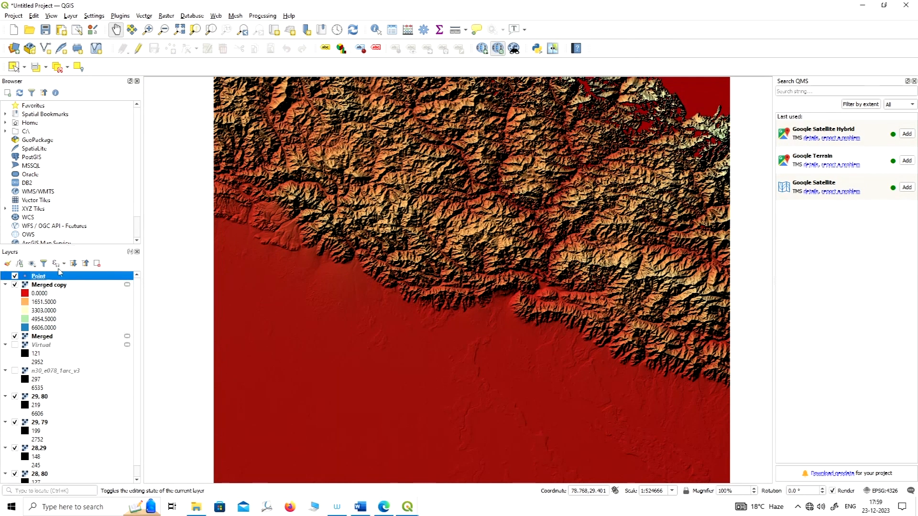
Enable editing on the Point layer and place a point feature at the mountain foothill edge, about 79.54, 29.24.
{"action": "scroll", "coordinate": [418, 276], "scroll_direction": "down", "scroll_amount": 1}
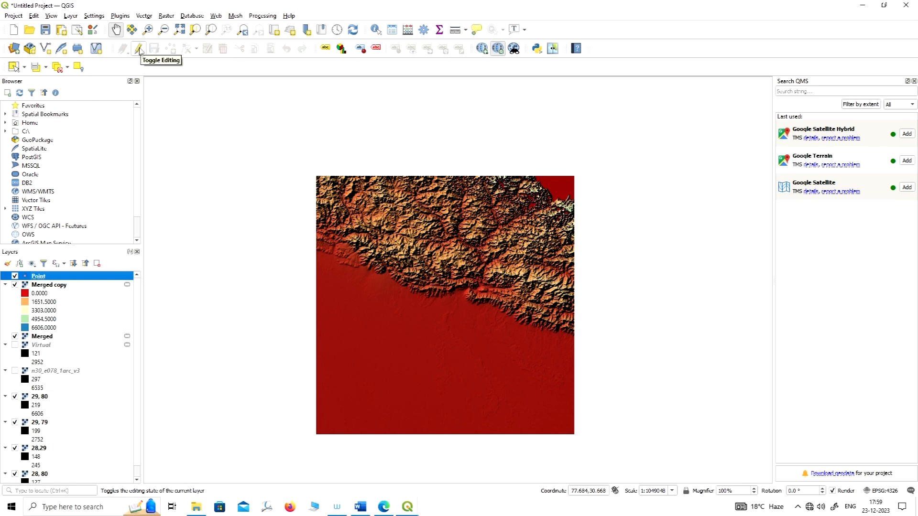
{"action": "left_click", "coordinate": [139, 49]}
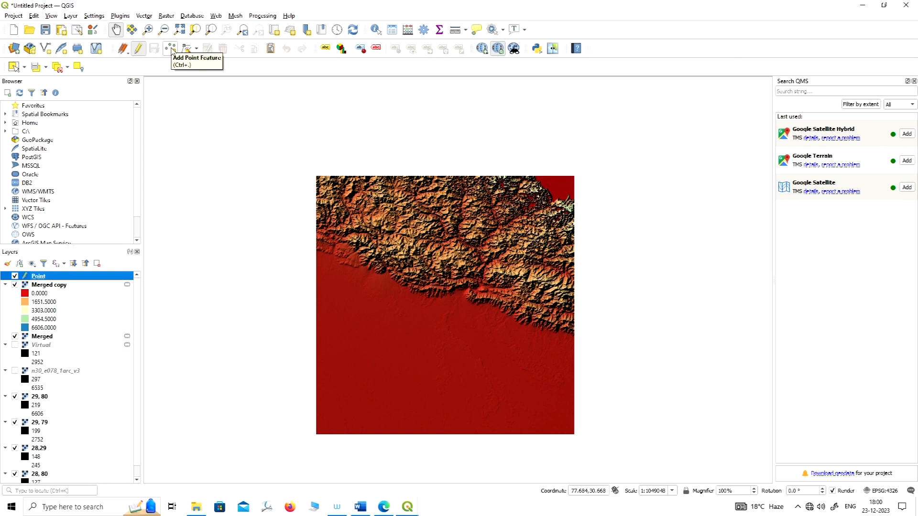
{"action": "left_click", "coordinate": [170, 48]}
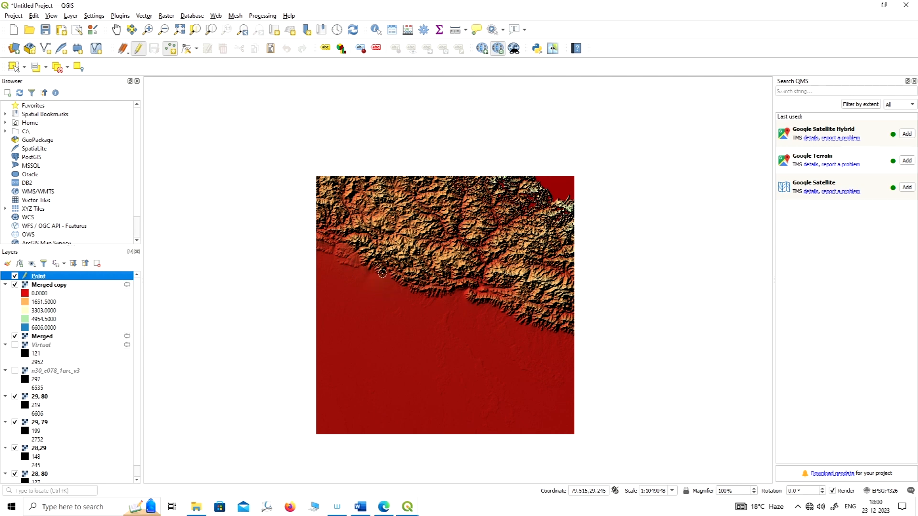
{"action": "left_click", "coordinate": [390, 274]}
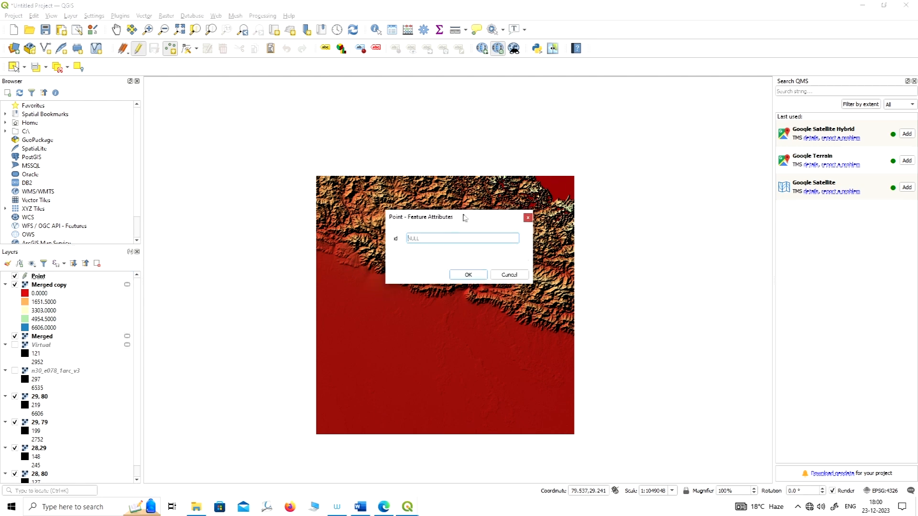
Set the new point feature's id to 1, accept its attributes and look at the point on the map.
{"action": "left_click_drag", "start_coordinate": [469, 213], "coordinate": [575, 123]}
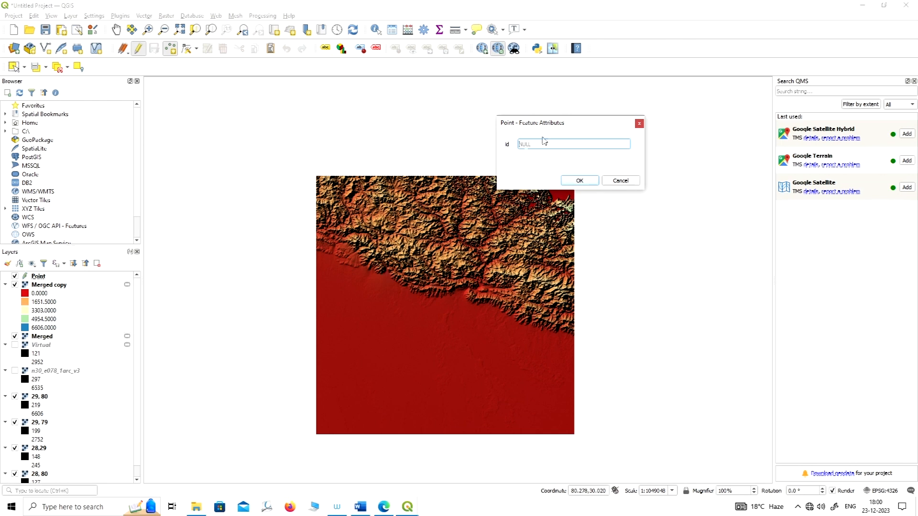
{"action": "left_click_drag", "start_coordinate": [585, 123], "coordinate": [569, 99]}
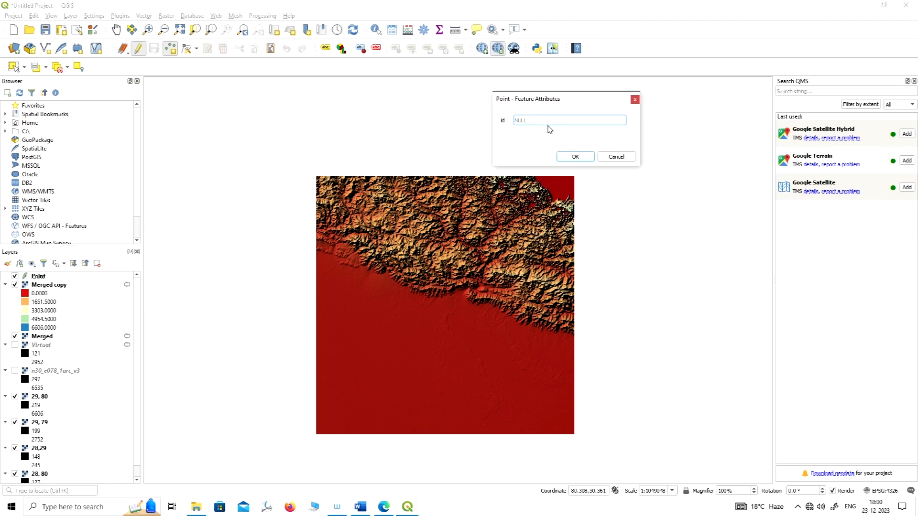
{"action": "type", "text": "1"}
{"action": "left_click_drag", "start_coordinate": [583, 100], "coordinate": [595, 95]}
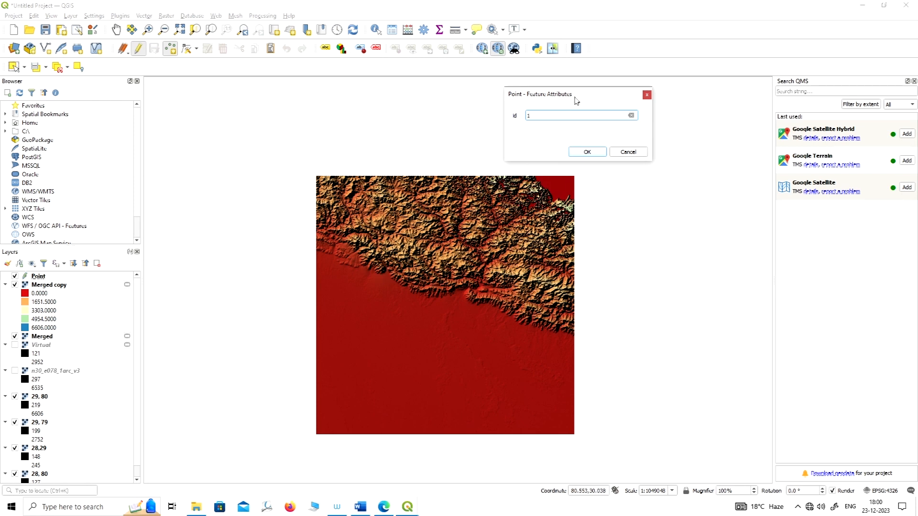
{"action": "left_click_drag", "start_coordinate": [586, 95], "coordinate": [597, 91]}
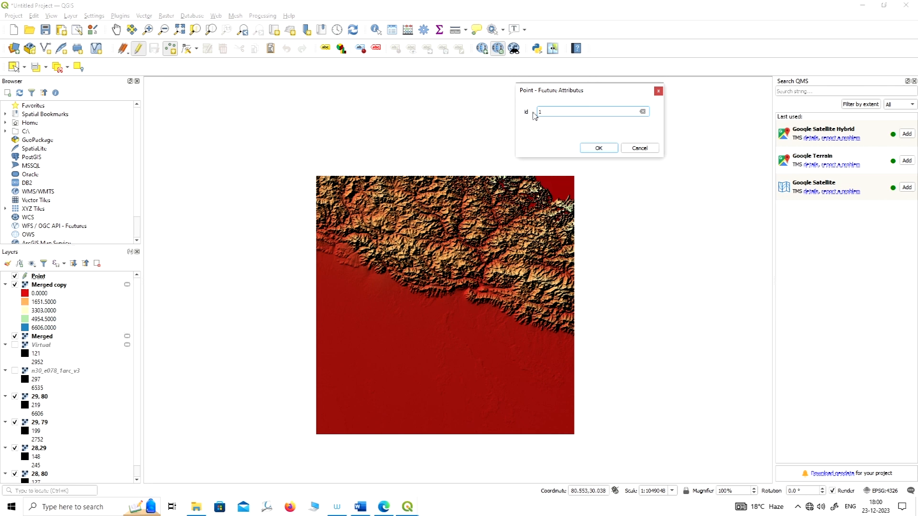
{"action": "left_click", "coordinate": [599, 149]}
{"action": "scroll", "coordinate": [376, 280], "scroll_direction": "up", "scroll_amount": 1}
{"action": "scroll", "coordinate": [377, 281], "scroll_direction": "up", "scroll_amount": 1}
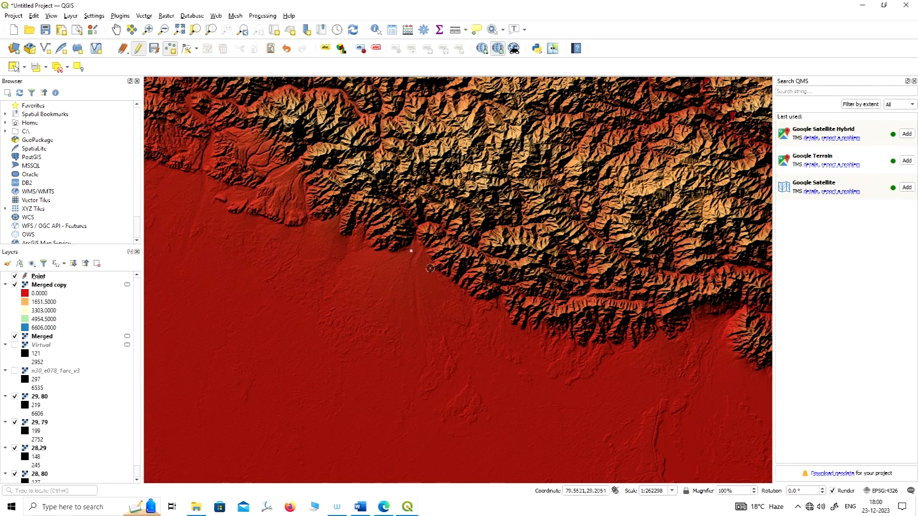
Examine the new point's record in the Point layer's attribute table, keeping the table window over the map.
{"action": "right_click", "coordinate": [42, 277]}
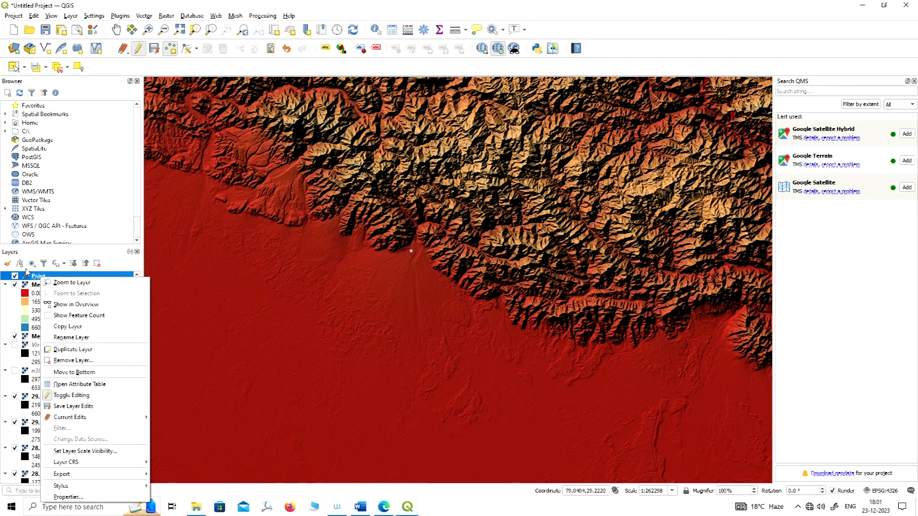
{"action": "left_click", "coordinate": [72, 383]}
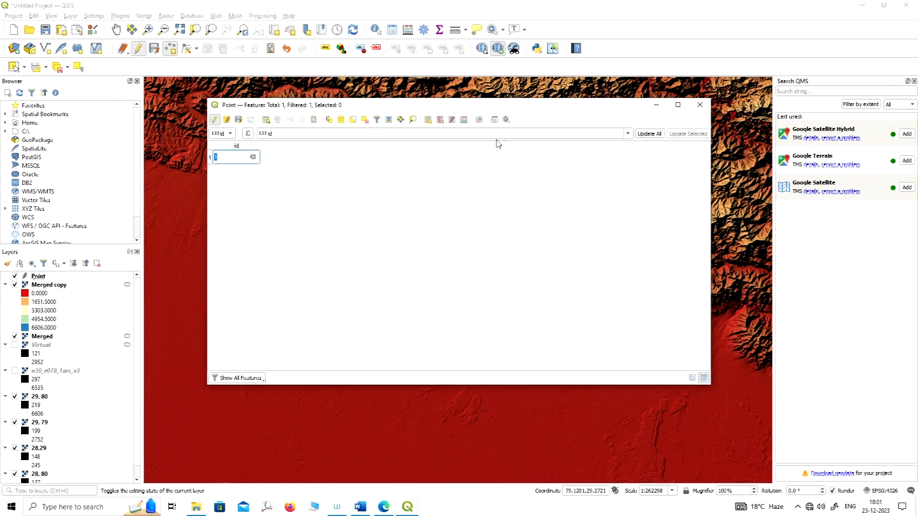
{"action": "left_click_drag", "start_coordinate": [564, 110], "coordinate": [585, 97]}
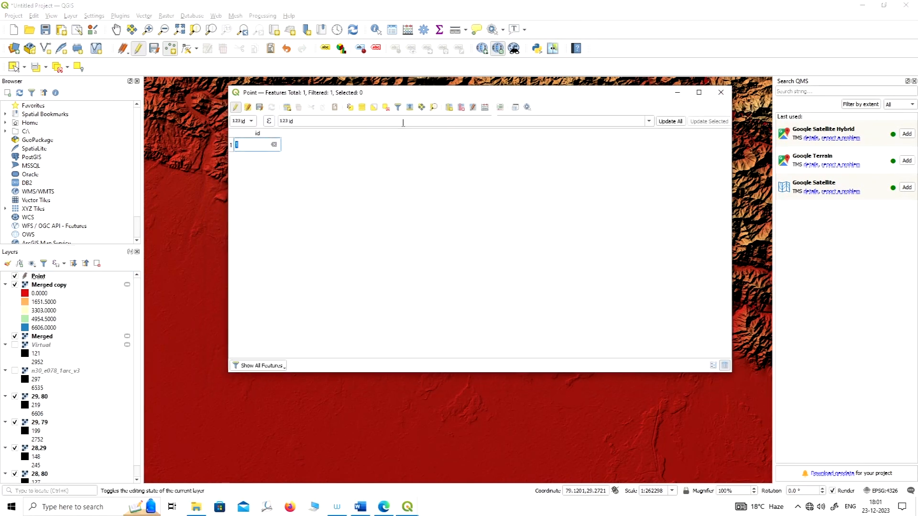
{"action": "left_click", "coordinate": [311, 150]}
{"action": "left_click_drag", "start_coordinate": [521, 93], "coordinate": [529, 266]}
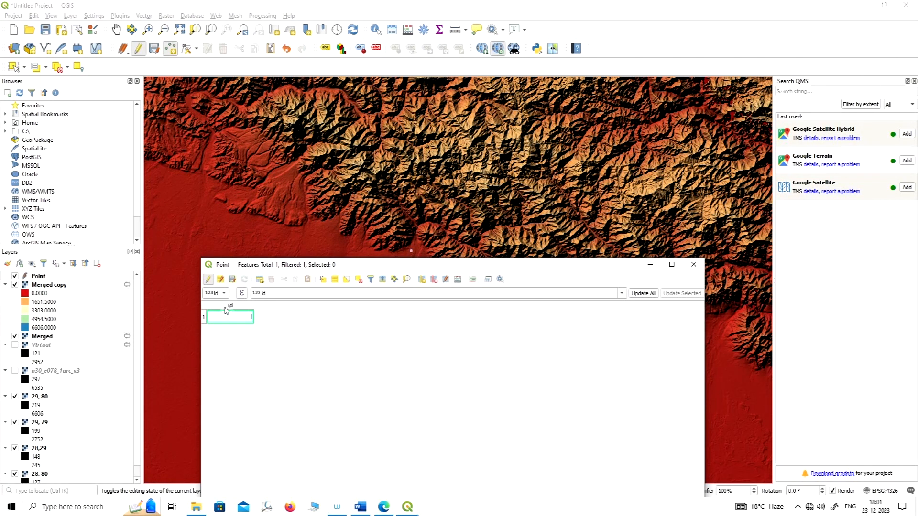
{"action": "left_click_drag", "start_coordinate": [536, 271], "coordinate": [561, 255]}
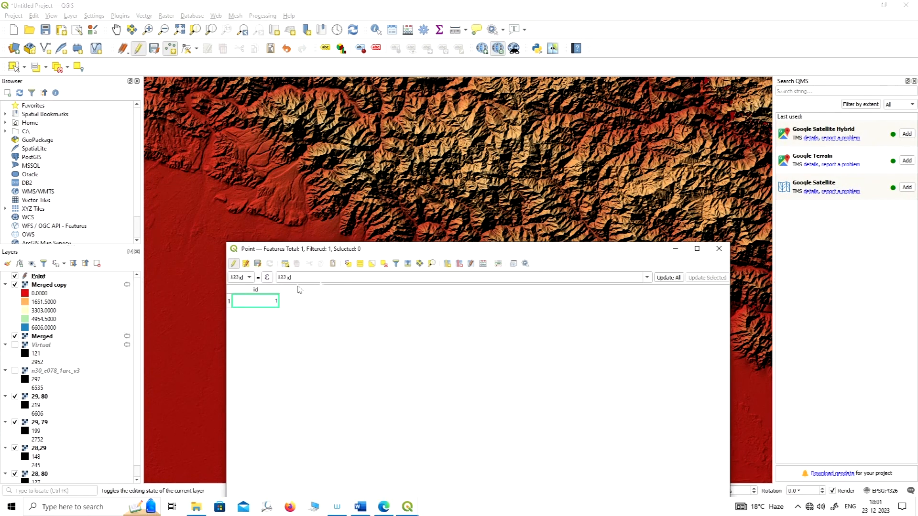
{"action": "left_click_drag", "start_coordinate": [610, 254], "coordinate": [617, 201]}
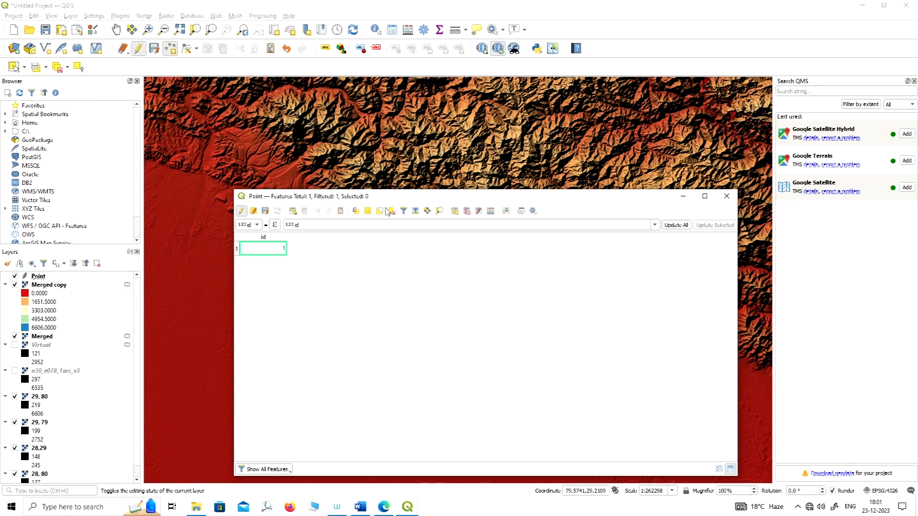
{"action": "left_click_drag", "start_coordinate": [551, 200], "coordinate": [536, 166]}
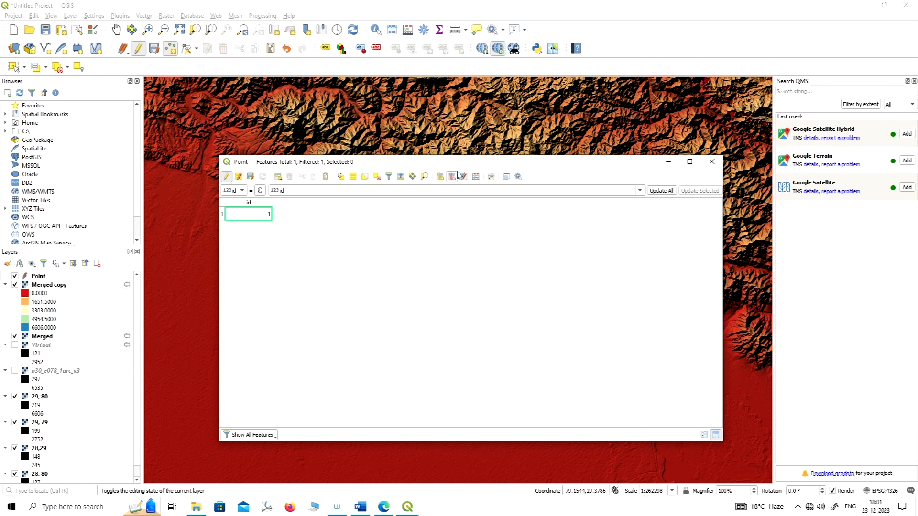
{"action": "left_click_drag", "start_coordinate": [533, 164], "coordinate": [540, 163]}
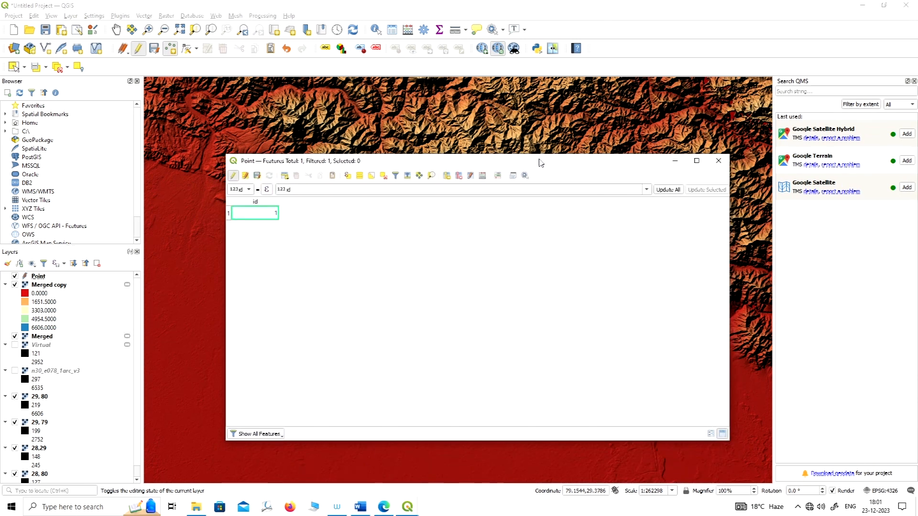
Add a field named Location to the Point layer's attribute table, with type Text (string) and length 50.
{"action": "left_click", "coordinate": [447, 178]}
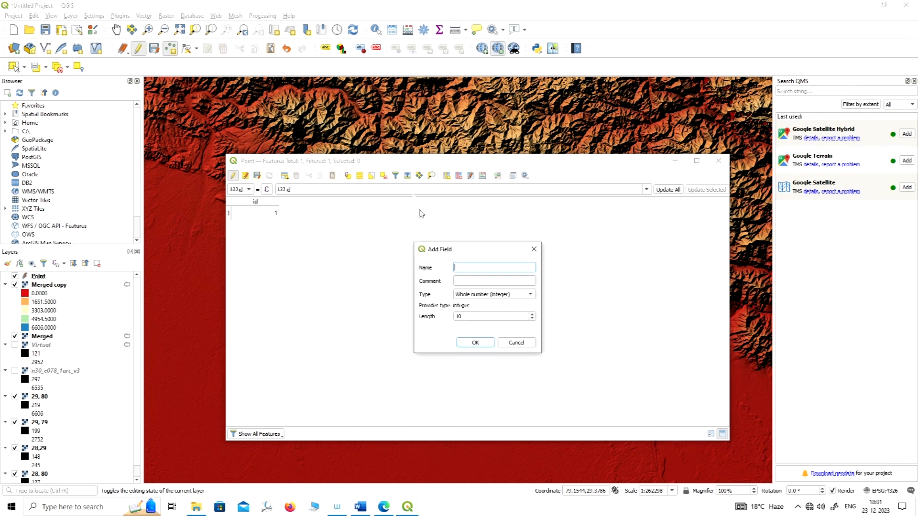
{"action": "left_click_drag", "start_coordinate": [478, 250], "coordinate": [467, 196]}
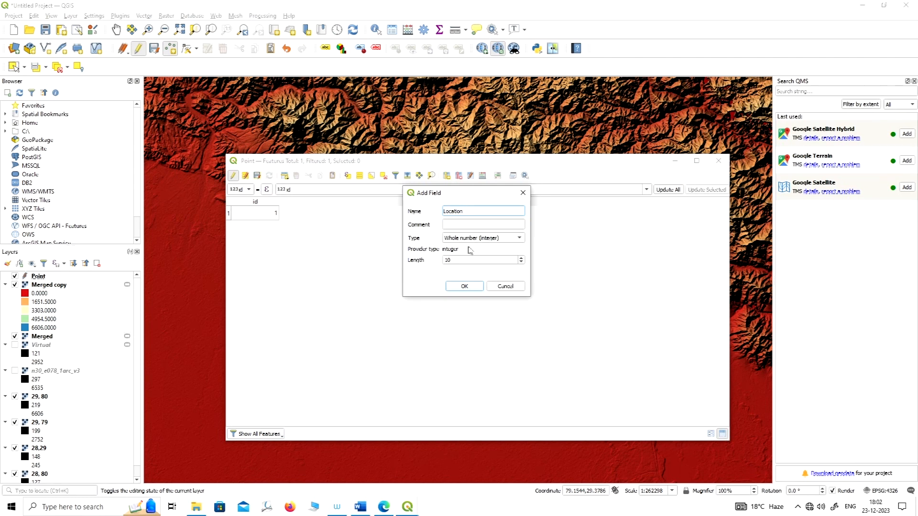
{"action": "left_click_drag", "start_coordinate": [488, 196], "coordinate": [471, 171]}
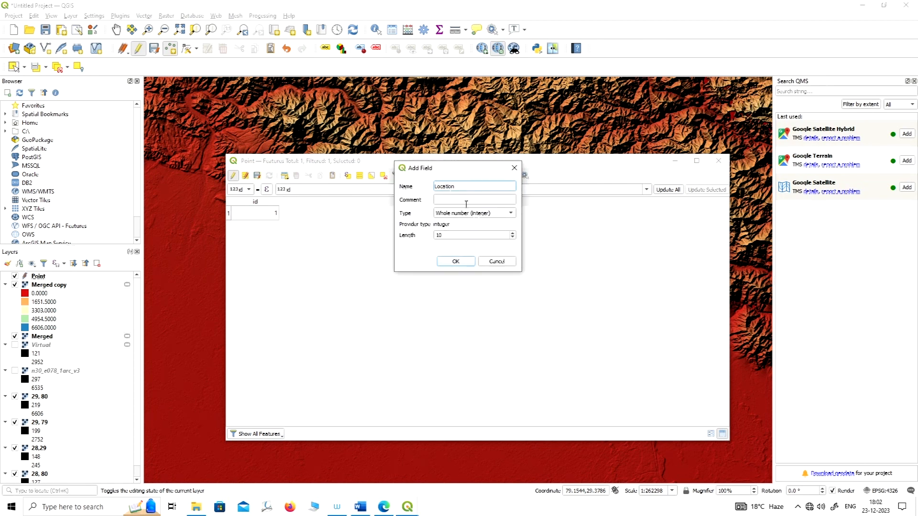
{"action": "left_click_drag", "start_coordinate": [477, 170], "coordinate": [483, 171]}
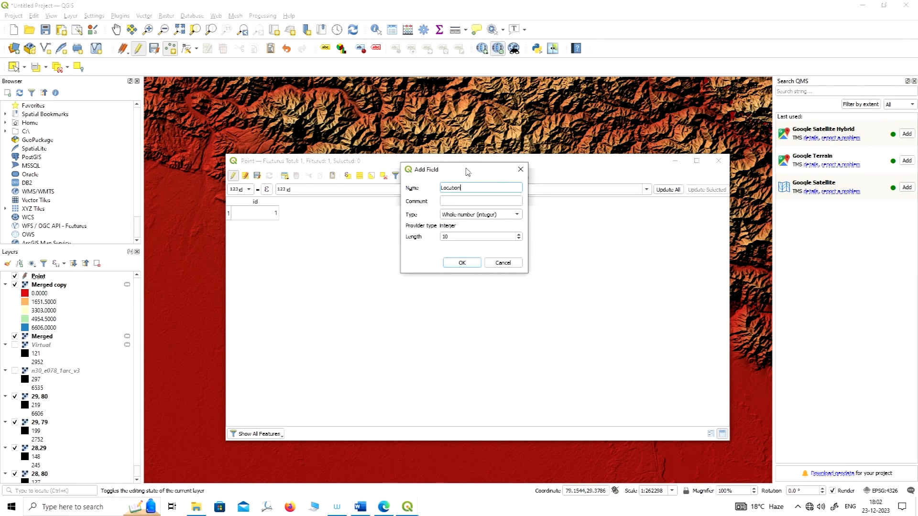
{"action": "left_click_drag", "start_coordinate": [467, 172], "coordinate": [471, 181]}
{"action": "left_click", "coordinate": [500, 225]}
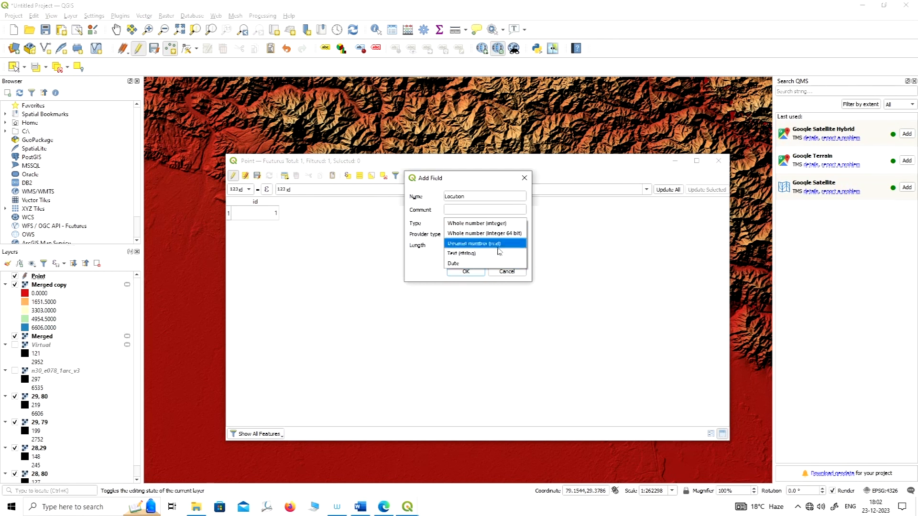
{"action": "left_click", "coordinate": [490, 194]}
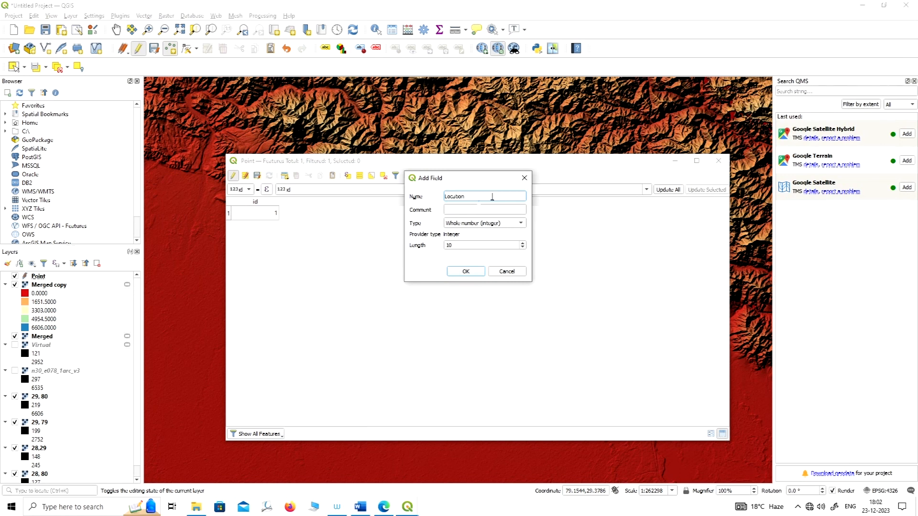
{"action": "left_click", "coordinate": [485, 223]}
{"action": "left_click", "coordinate": [469, 260]}
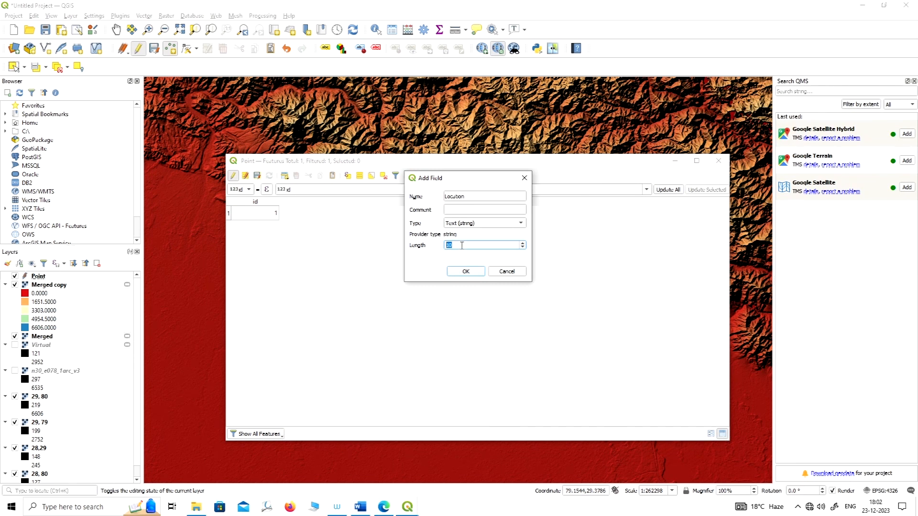
{"action": "type", "text": "5"}
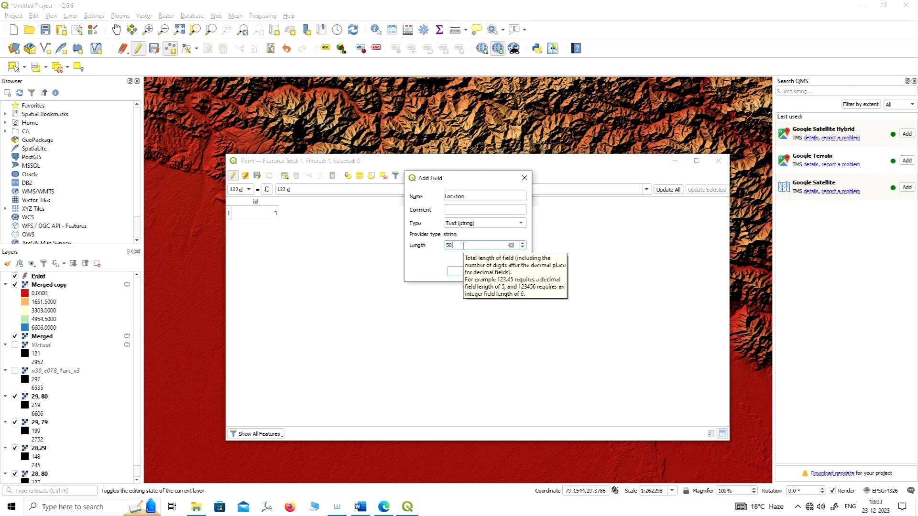
{"action": "mouse_move", "coordinate": [473, 184]}
{"action": "left_mouse_down"}
{"action": "mouse_move", "coordinate": [482, 162]}
{"action": "mouse_move", "coordinate": [470, 170]}
{"action": "left_mouse_up"}
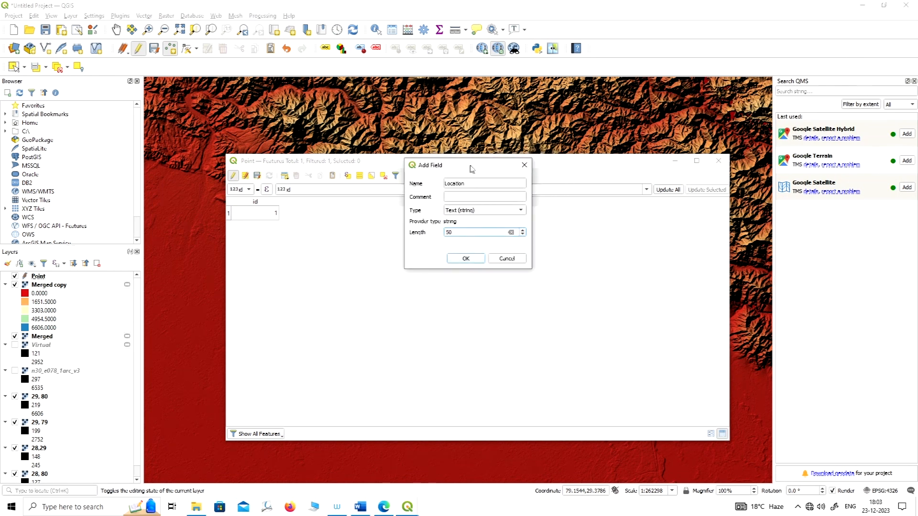
{"action": "left_click", "coordinate": [466, 259]}
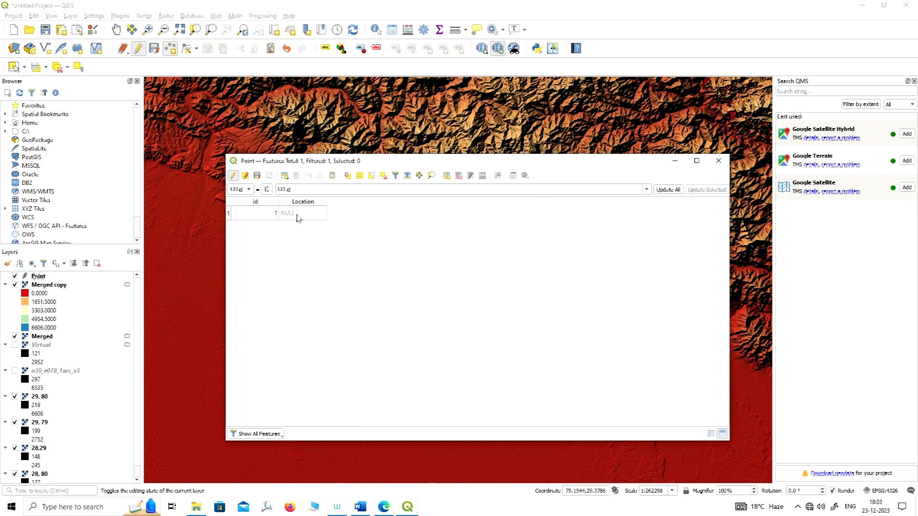
Set the existing point's Location to Haldwani, save the layer edits and minimize the attribute table.
{"action": "left_click_drag", "start_coordinate": [470, 164], "coordinate": [508, 189]}
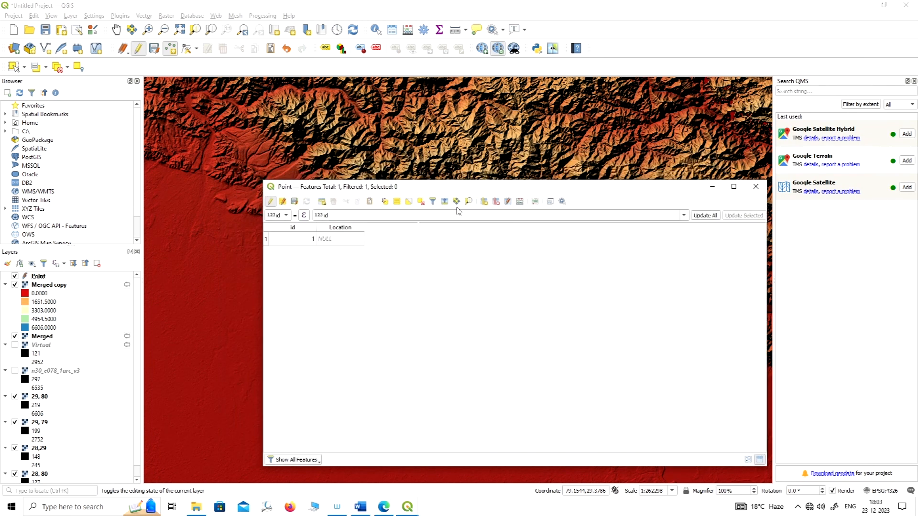
{"action": "double_click", "coordinate": [324, 242]}
{"action": "type", "text": "Haldwani"}
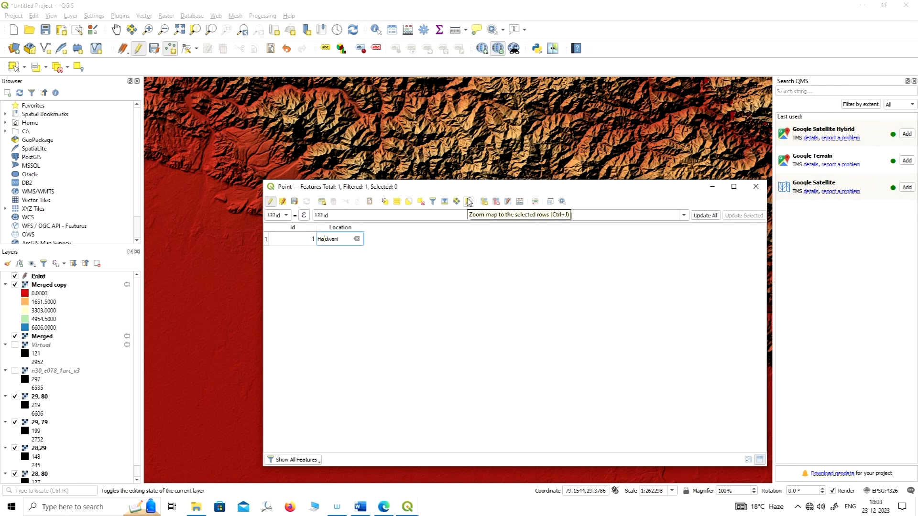
{"action": "left_click", "coordinate": [432, 242]}
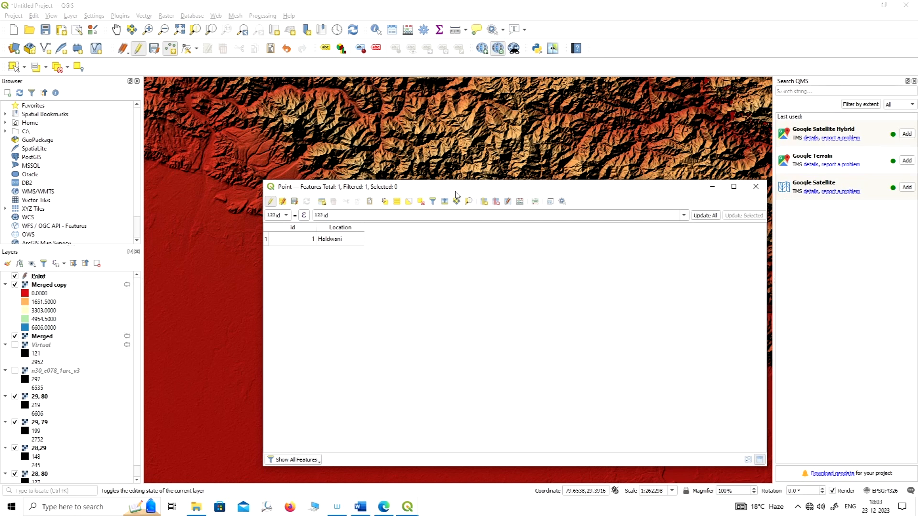
{"action": "left_click", "coordinate": [294, 201]}
{"action": "left_click_drag", "start_coordinate": [401, 191], "coordinate": [371, 146]}
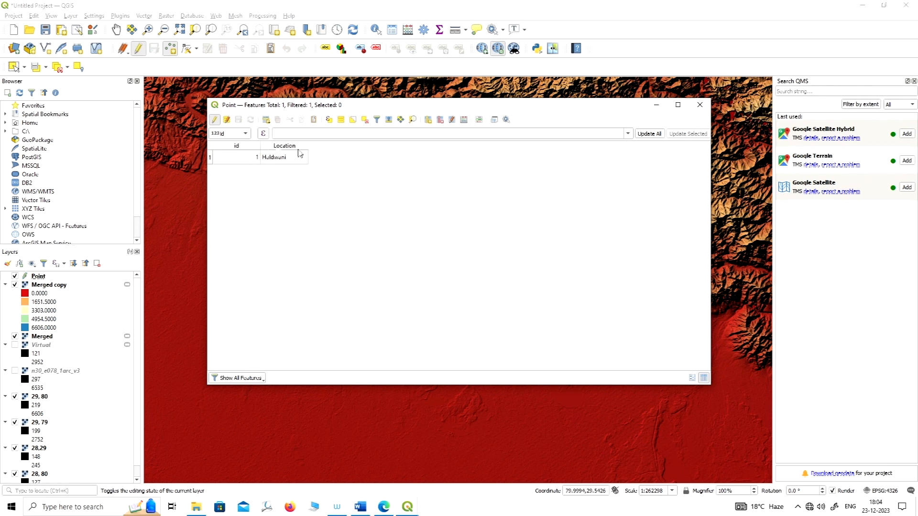
{"action": "left_click_drag", "start_coordinate": [473, 109], "coordinate": [475, 207]}
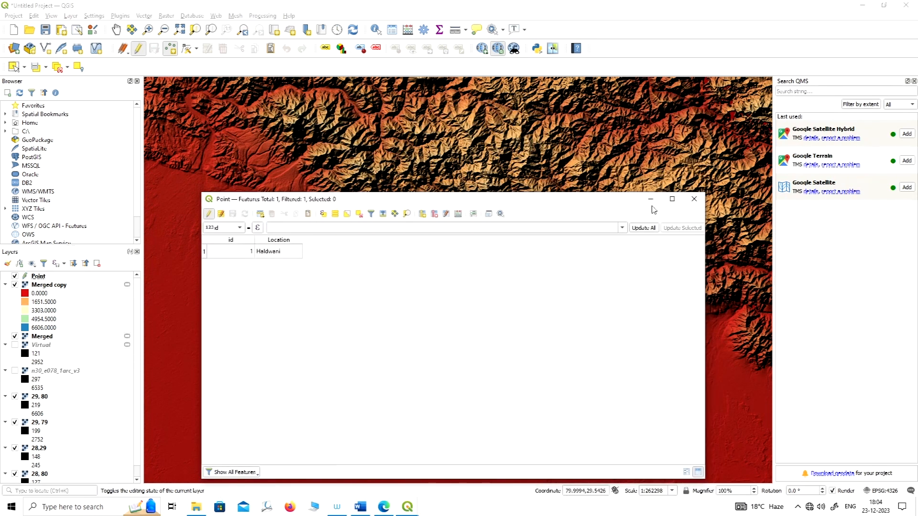
{"action": "left_click", "coordinate": [656, 203]}
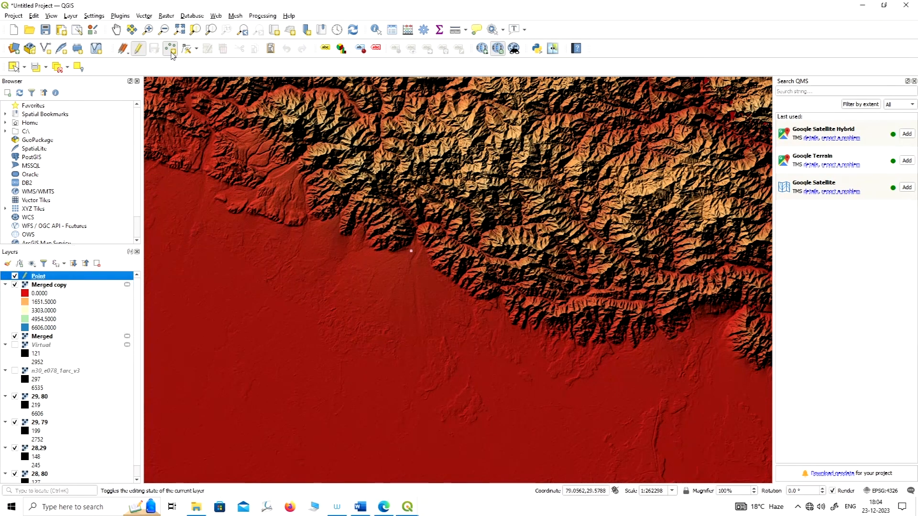
Place a second point at the western foothill edge, about 79.15, 29.35, with id 2 and Location Ramanagr.
{"action": "left_click", "coordinate": [151, 280]}
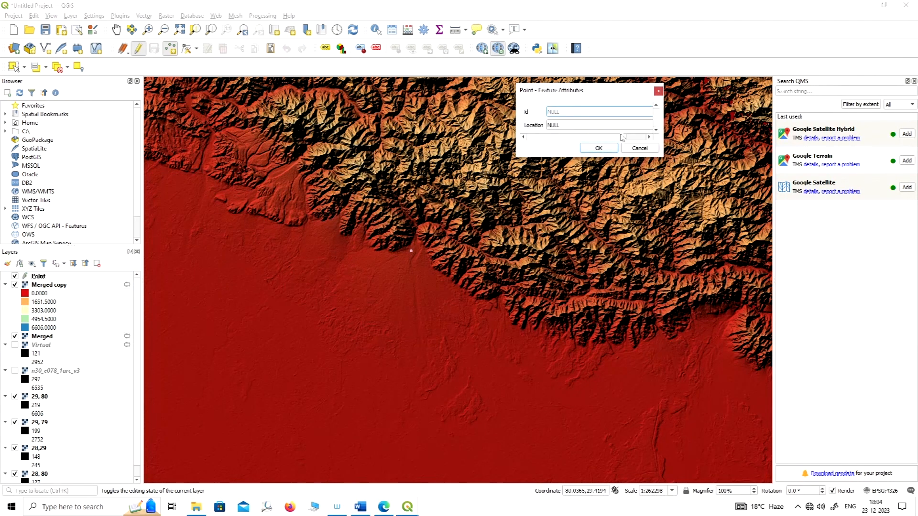
{"action": "left_click", "coordinate": [658, 91]}
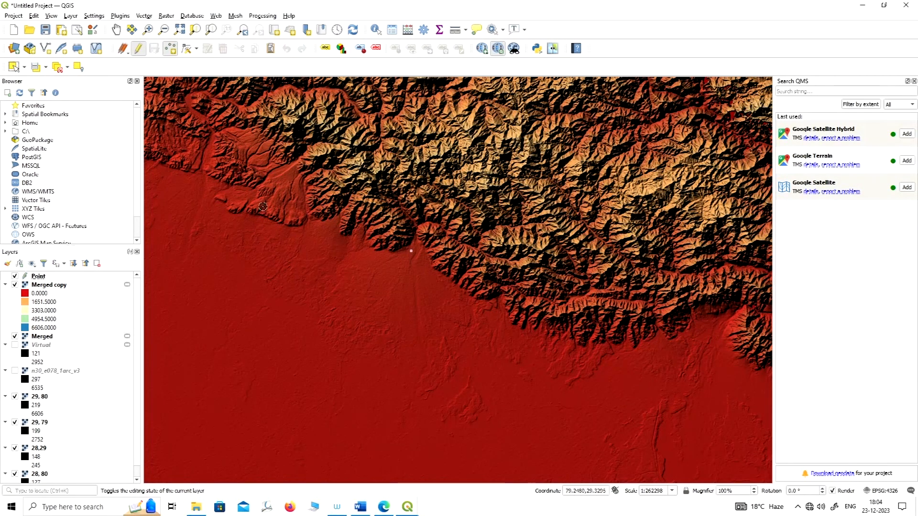
{"action": "left_click", "coordinate": [211, 197]}
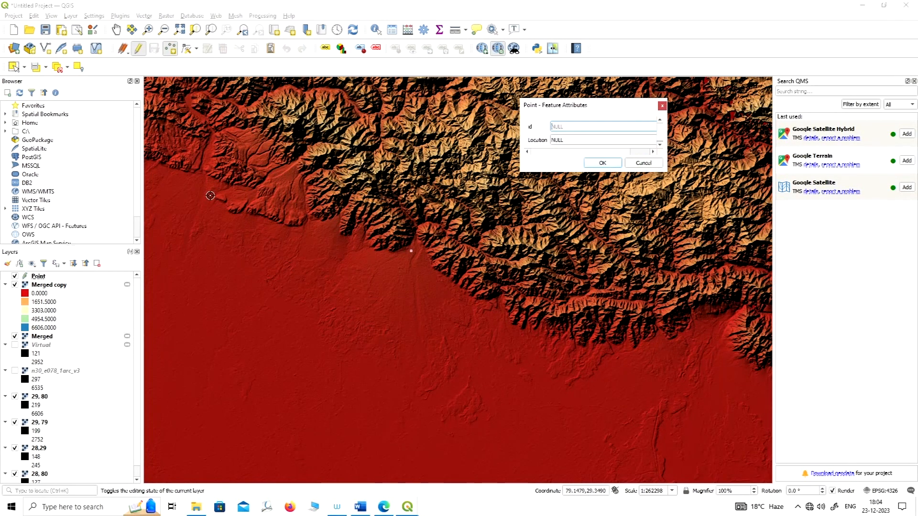
{"action": "left_click_drag", "start_coordinate": [608, 105], "coordinate": [502, 110]}
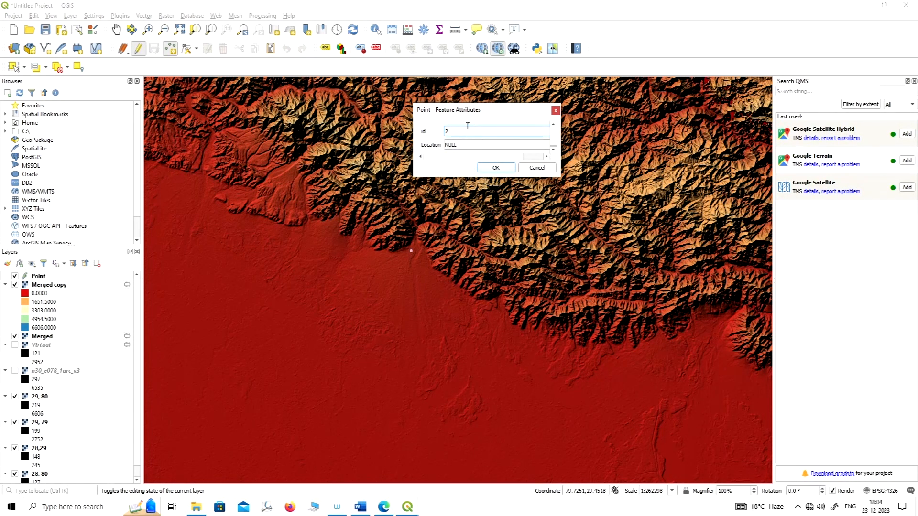
{"action": "key", "text": "Tab"}
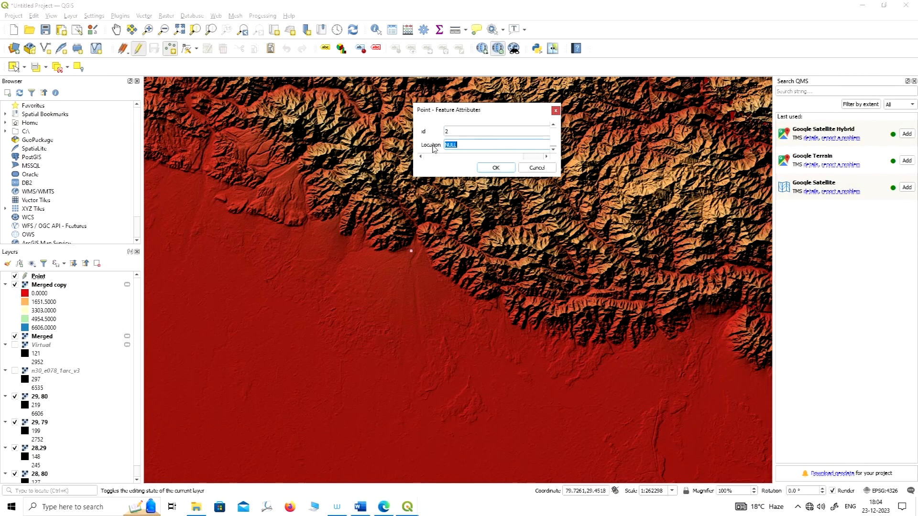
{"action": "type", "text": "Ramanagr"}
{"action": "left_click", "coordinate": [496, 167]}
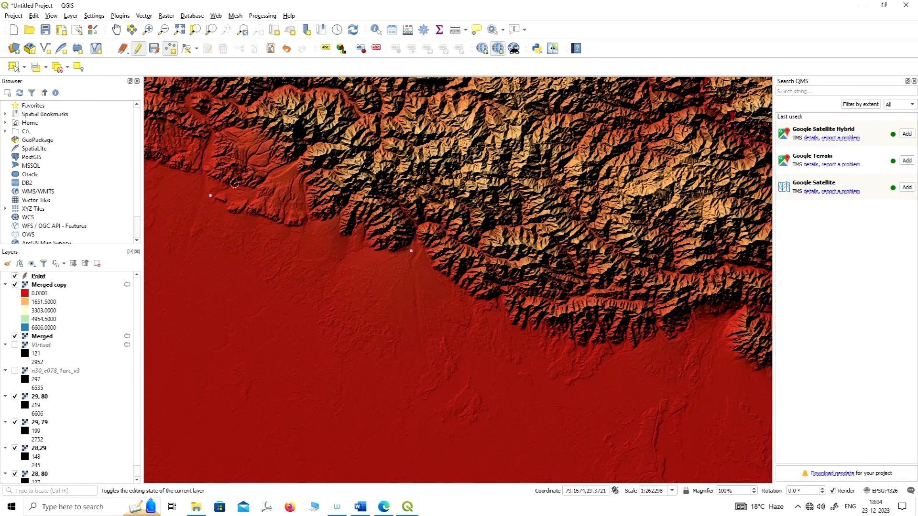
Turn on Single Labels in the Point layer's properties.
{"action": "right_click", "coordinate": [39, 276]}
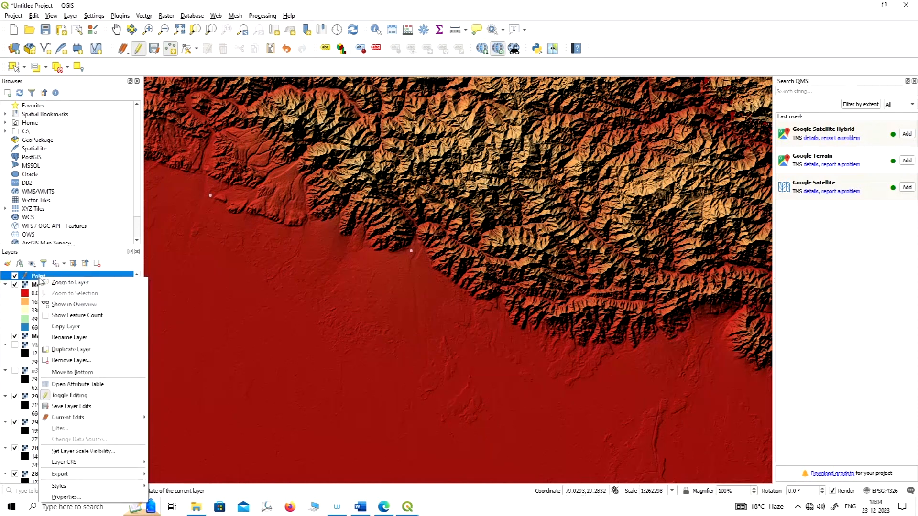
{"action": "left_click", "coordinate": [71, 497]}
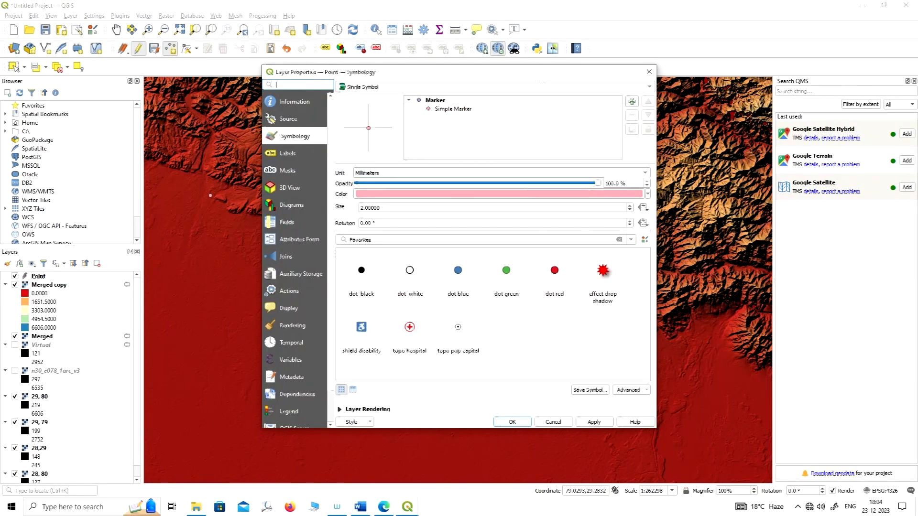
{"action": "left_click_drag", "start_coordinate": [542, 68], "coordinate": [598, 67]}
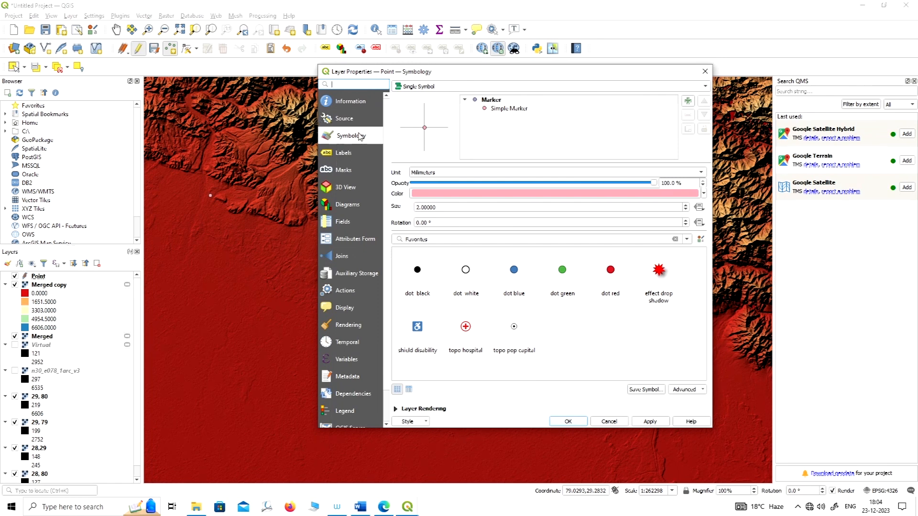
{"action": "left_click", "coordinate": [344, 152]}
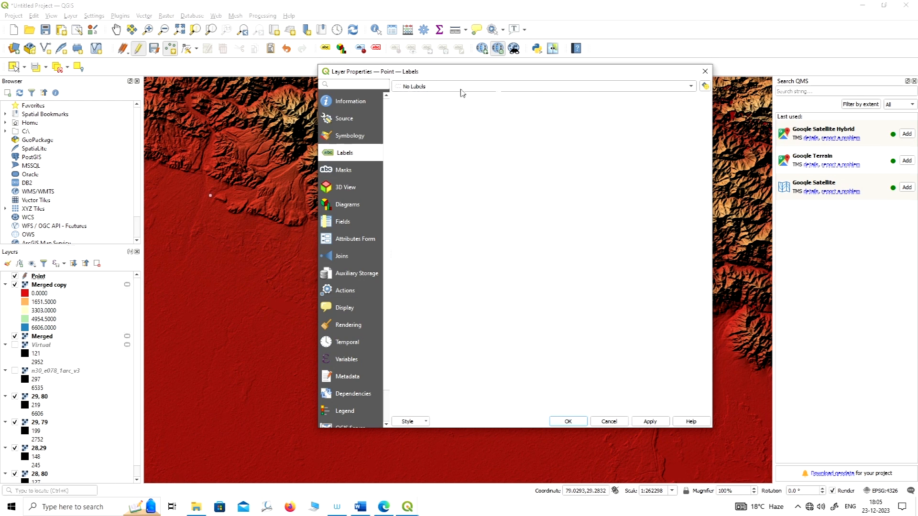
{"action": "left_click", "coordinate": [687, 88]}
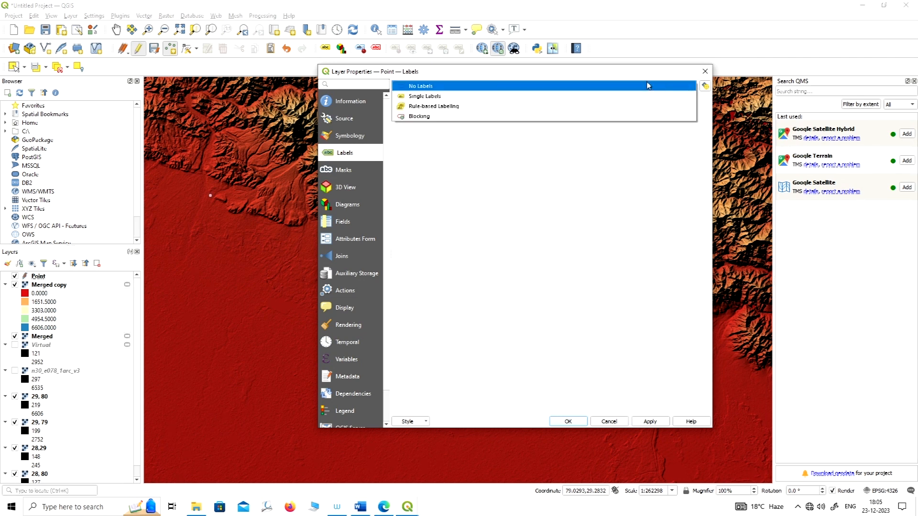
{"action": "left_click", "coordinate": [438, 97]}
Use the Location field as the label value for the Point layer and apply the label settings.
{"action": "left_click_drag", "start_coordinate": [565, 72], "coordinate": [463, 70]}
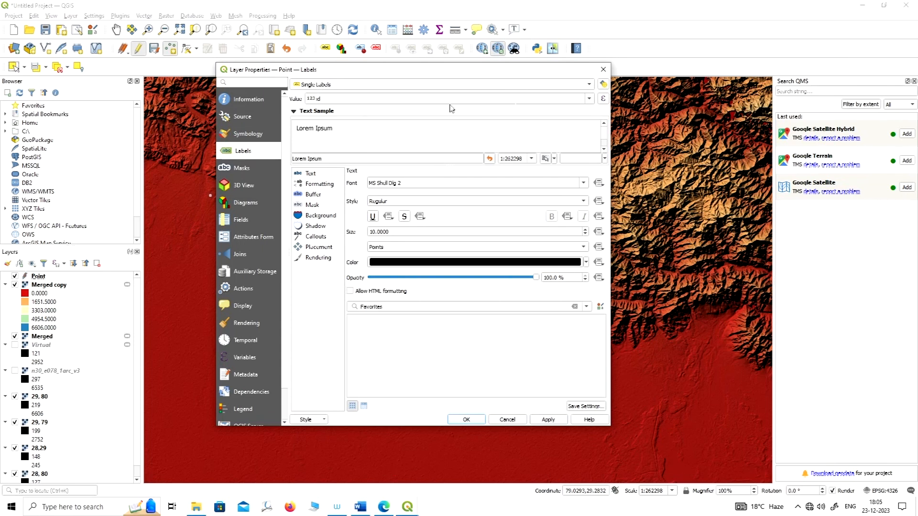
{"action": "left_click", "coordinate": [589, 98]}
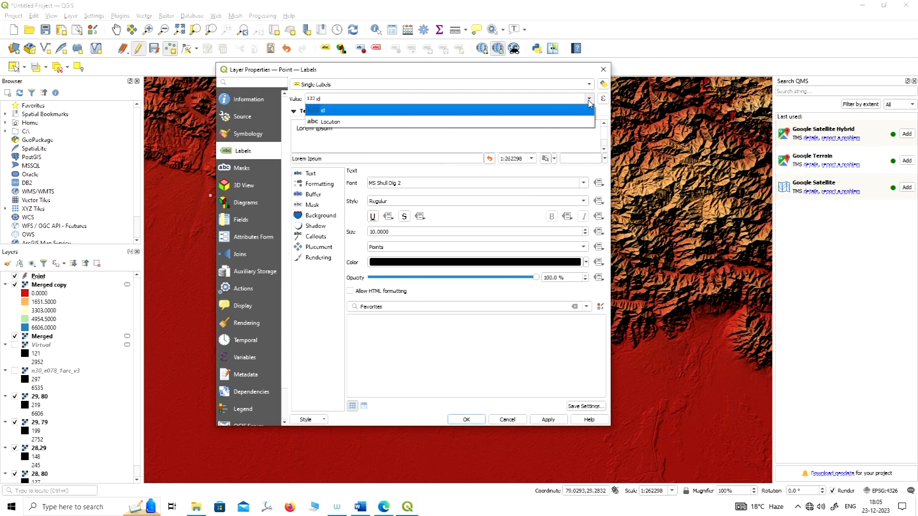
{"action": "left_click", "coordinate": [347, 122]}
{"action": "left_click_drag", "start_coordinate": [519, 72], "coordinate": [542, 70]}
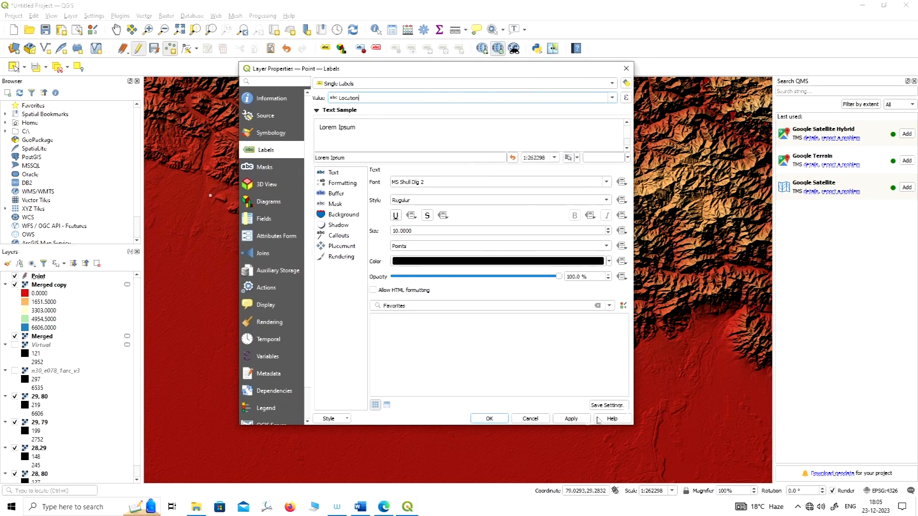
{"action": "left_click", "coordinate": [571, 419]}
{"action": "left_click", "coordinate": [490, 419]}
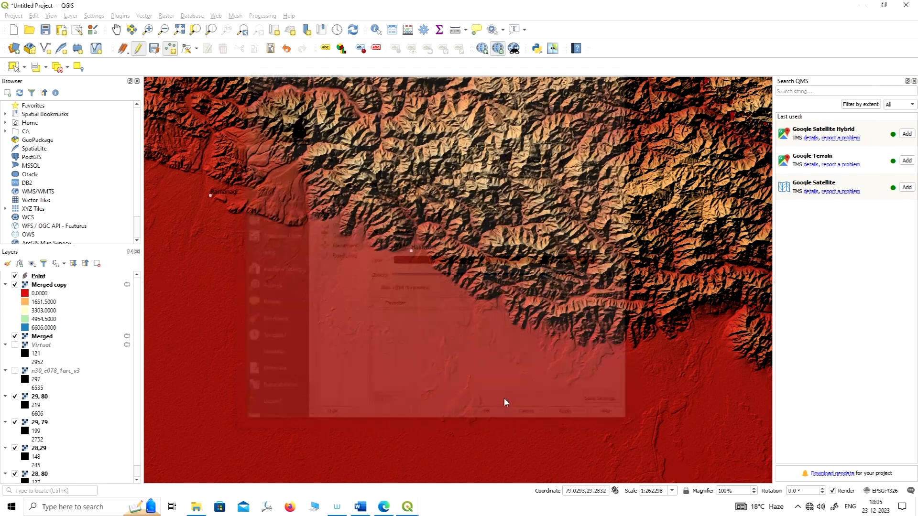
Change the Point layer's label text color to yellow in its properties and apply the settings.
{"action": "scroll", "coordinate": [406, 258], "scroll_direction": "up", "scroll_amount": 1}
{"action": "scroll", "coordinate": [423, 247], "scroll_direction": "down", "scroll_amount": 2}
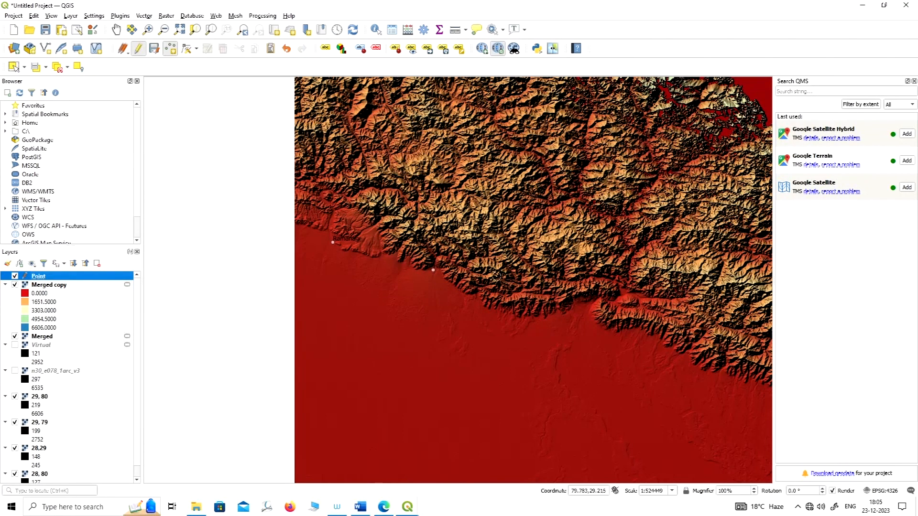
{"action": "right_click", "coordinate": [40, 276]}
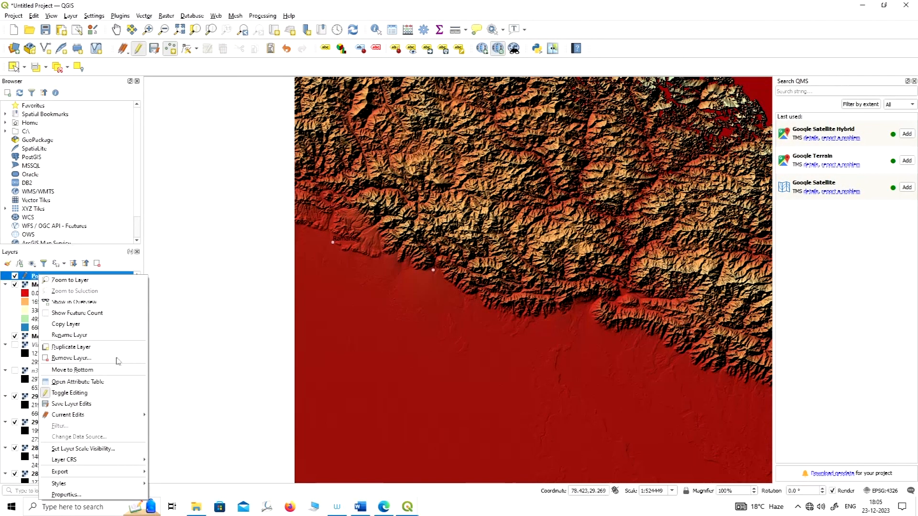
{"action": "left_click", "coordinate": [78, 494]}
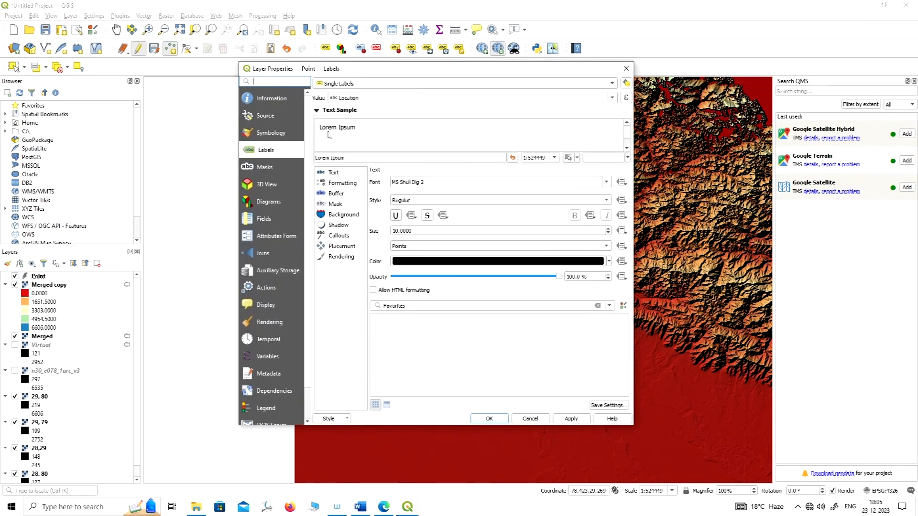
{"action": "left_click", "coordinate": [336, 175]}
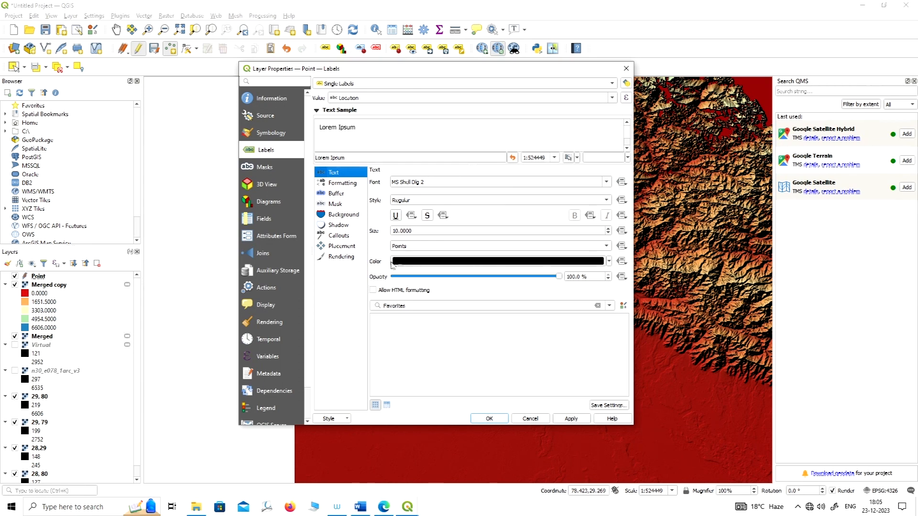
{"action": "left_click", "coordinate": [589, 263]}
{"action": "left_click", "coordinate": [533, 214]}
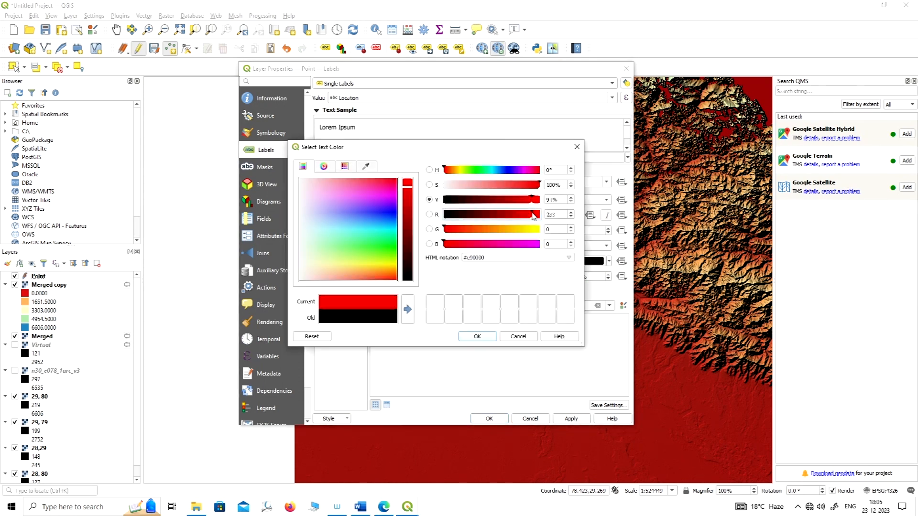
{"action": "left_click", "coordinate": [529, 230]}
{"action": "left_click", "coordinate": [536, 229]}
{"action": "left_click", "coordinate": [539, 230]}
{"action": "left_click", "coordinate": [535, 186]}
{"action": "left_click", "coordinate": [481, 337]}
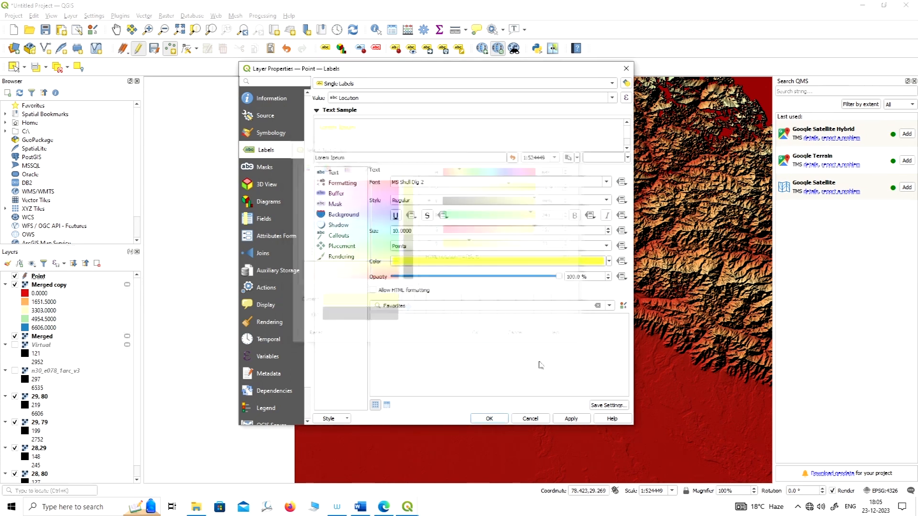
{"action": "left_click", "coordinate": [571, 418]}
{"action": "left_click", "coordinate": [489, 419]}
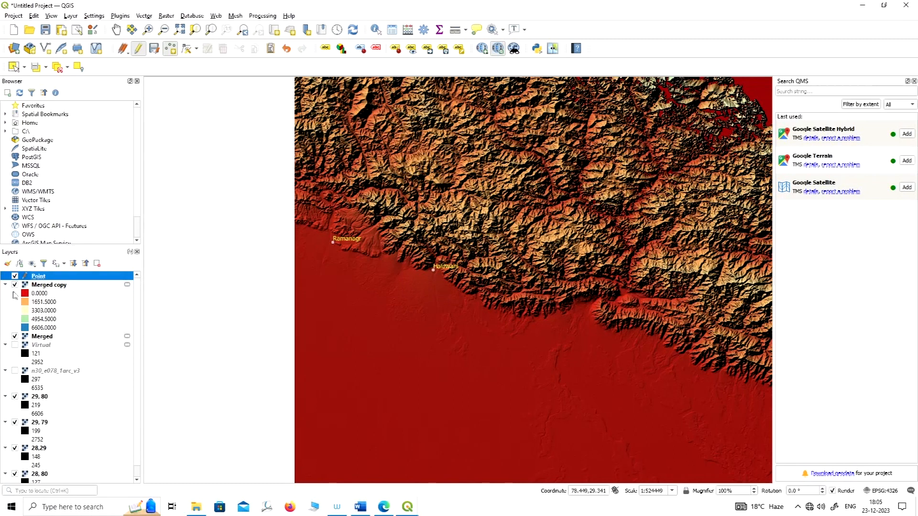
Set up a new shapefile layer with Line geometry, saved as Line.shp in the Labs folder.
{"action": "left_click", "coordinate": [170, 50]}
{"action": "left_click", "coordinate": [148, 17]}
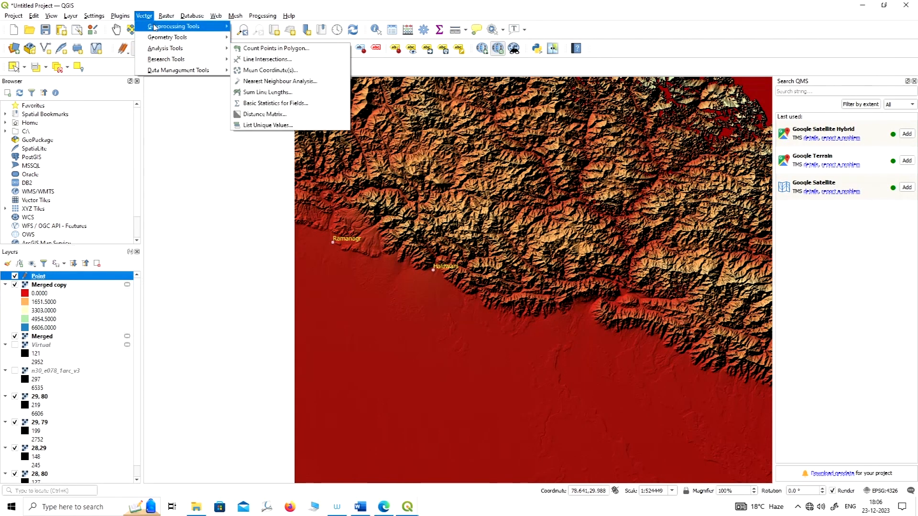
{"action": "mouse_move", "coordinate": [157, 49]}
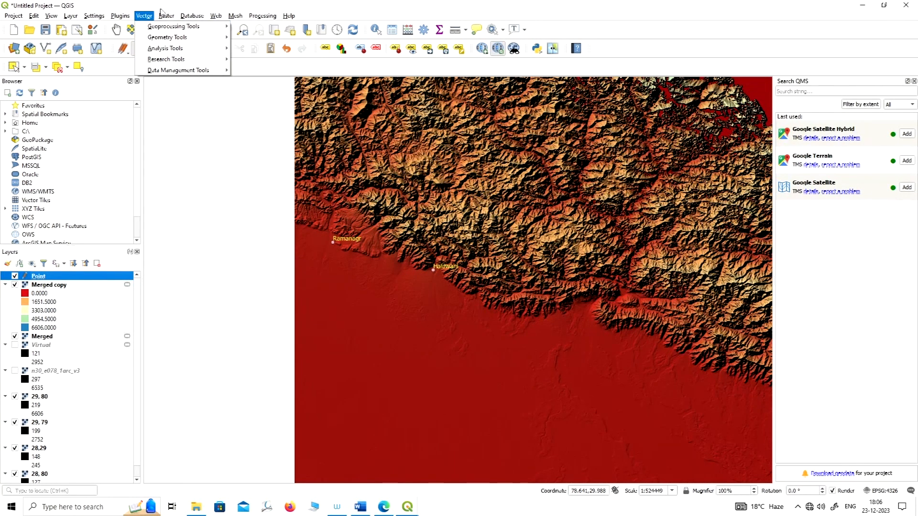
{"action": "mouse_move", "coordinate": [70, 16]}
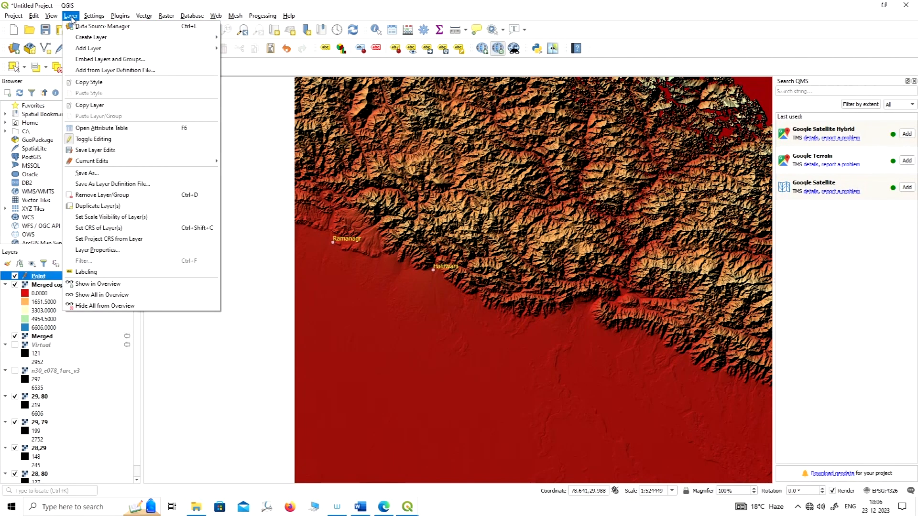
{"action": "mouse_move", "coordinate": [113, 41]}
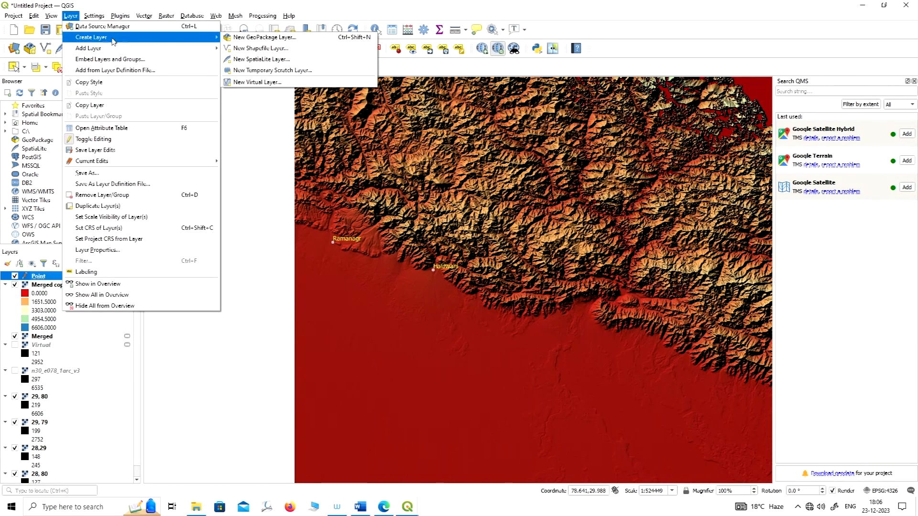
{"action": "left_click", "coordinate": [251, 49]}
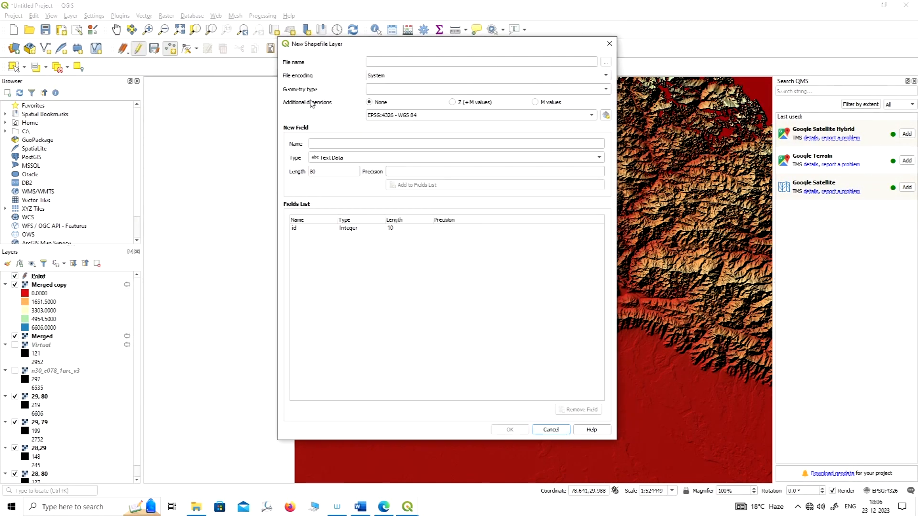
{"action": "left_click", "coordinate": [396, 91]}
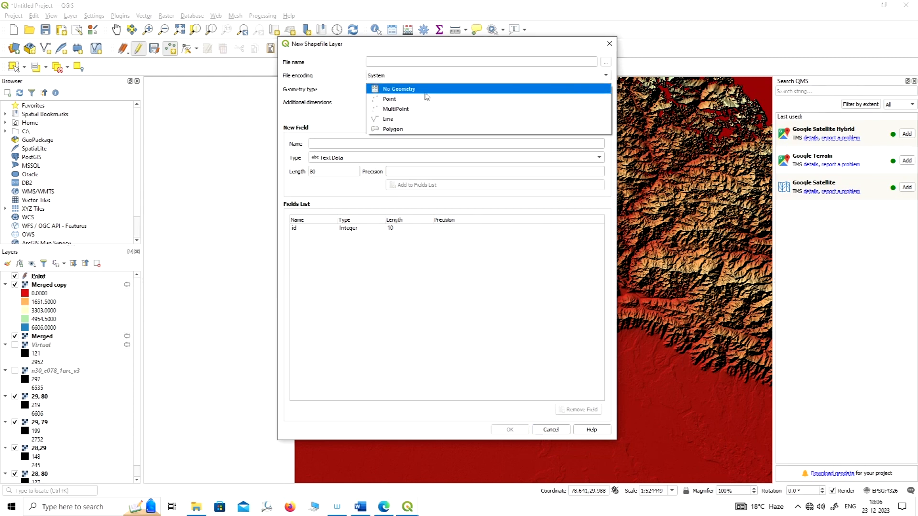
{"action": "left_click", "coordinate": [386, 120]}
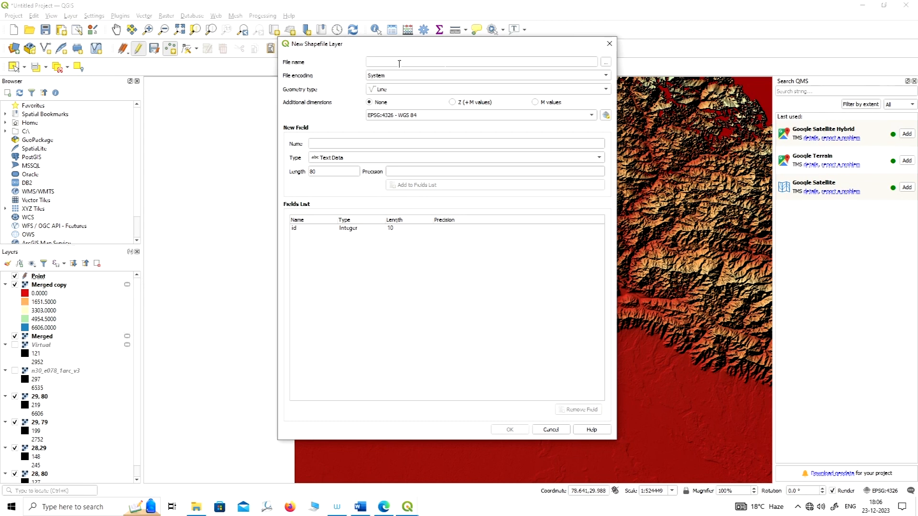
{"action": "left_click", "coordinate": [605, 64]}
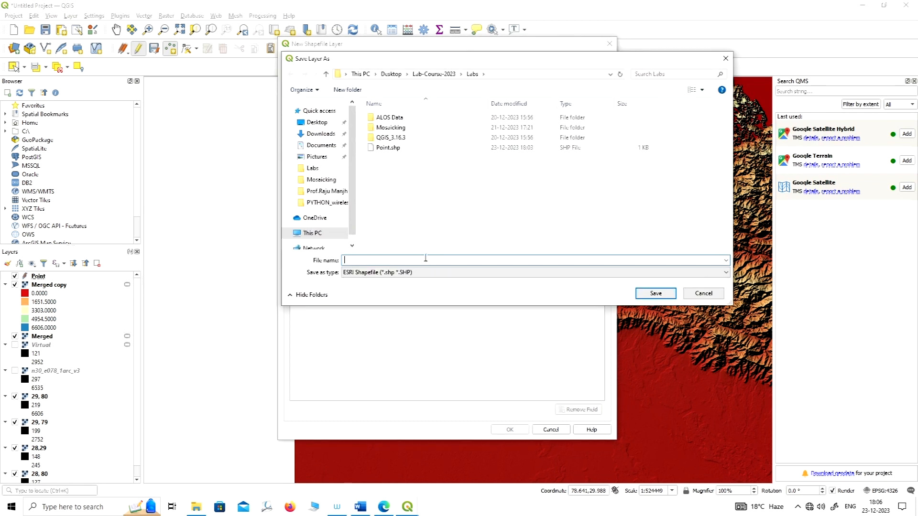
{"action": "type", "text": "Lin"}
{"action": "left_click", "coordinate": [655, 293]}
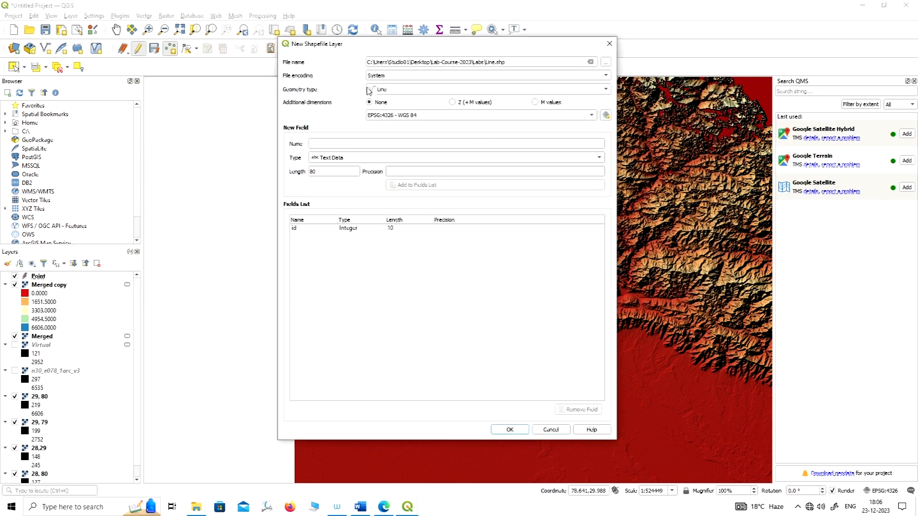
Keep Line geometry and the EPSG:4326 - WGS 84 coordinate system, and create the shapefile layer.
{"action": "left_click", "coordinate": [436, 90]}
{"action": "left_click", "coordinate": [413, 91]}
{"action": "left_click", "coordinate": [417, 116]}
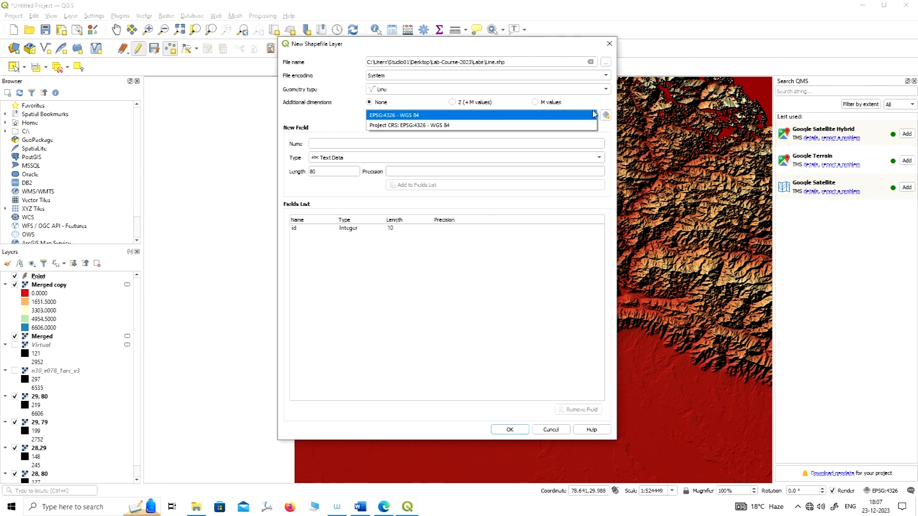
{"action": "left_click", "coordinate": [329, 114]}
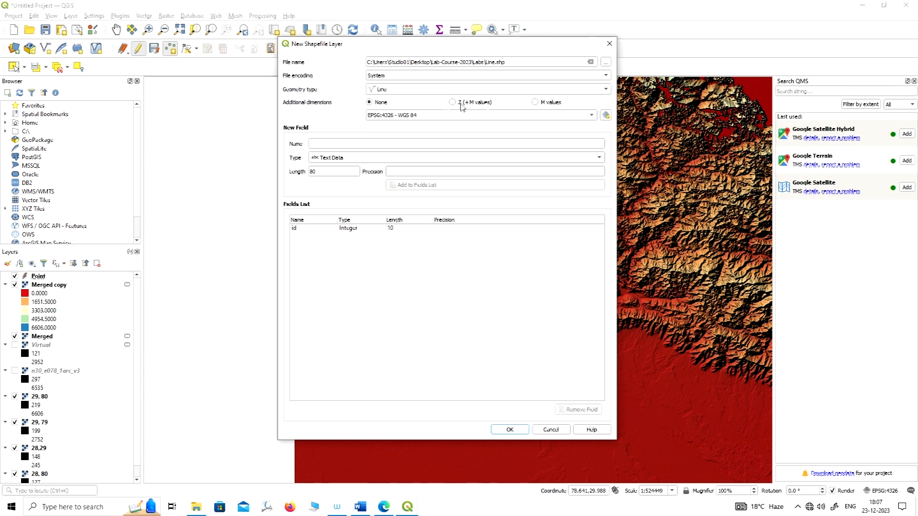
{"action": "left_click", "coordinate": [510, 429]}
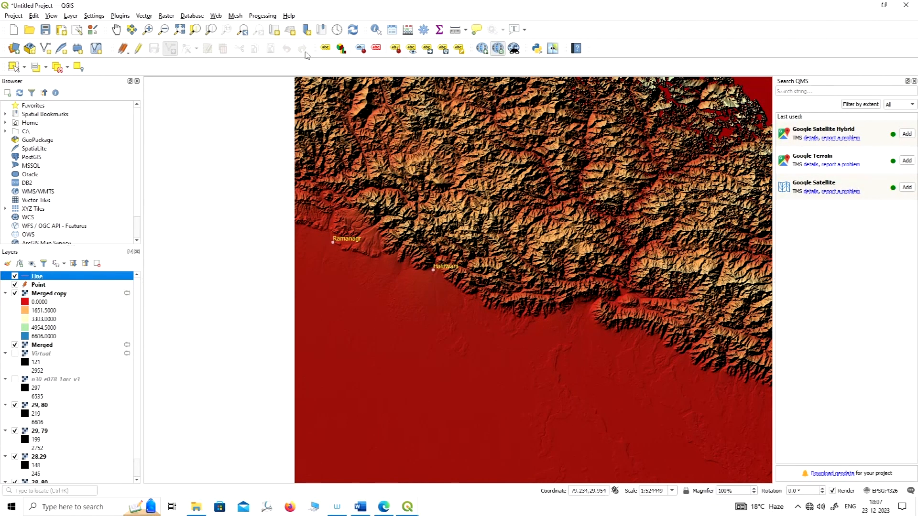
Enable editing on the Line layer, start a line across the southern plain from just west of the raster, and hide Merged copy.
{"action": "left_click", "coordinate": [139, 49]}
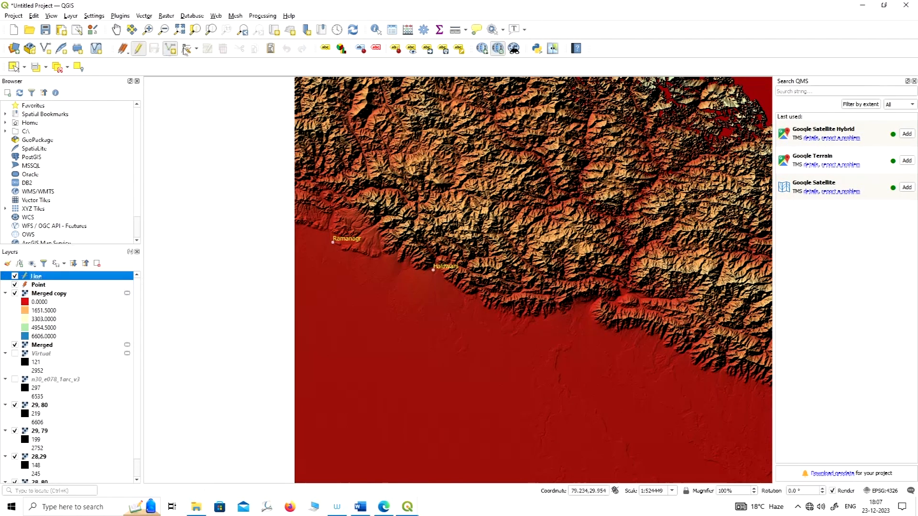
{"action": "left_click", "coordinate": [171, 49]}
{"action": "scroll", "coordinate": [486, 271], "scroll_direction": "up", "scroll_amount": 1}
{"action": "scroll", "coordinate": [344, 270], "scroll_direction": "down", "scroll_amount": 1}
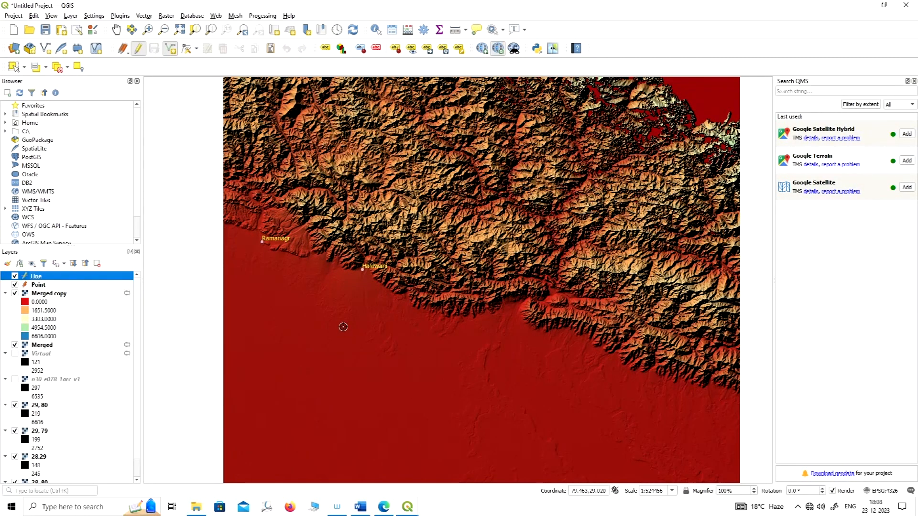
{"action": "left_click", "coordinate": [202, 354]}
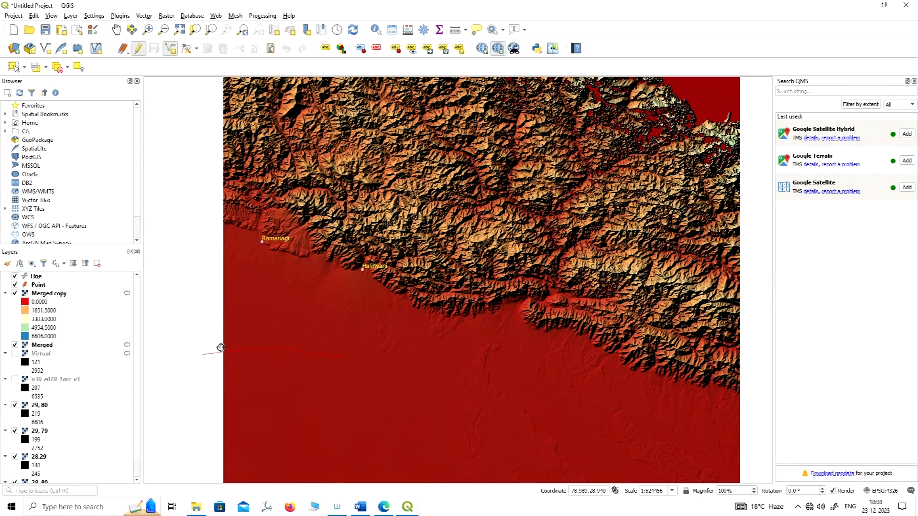
{"action": "left_click", "coordinate": [16, 293]}
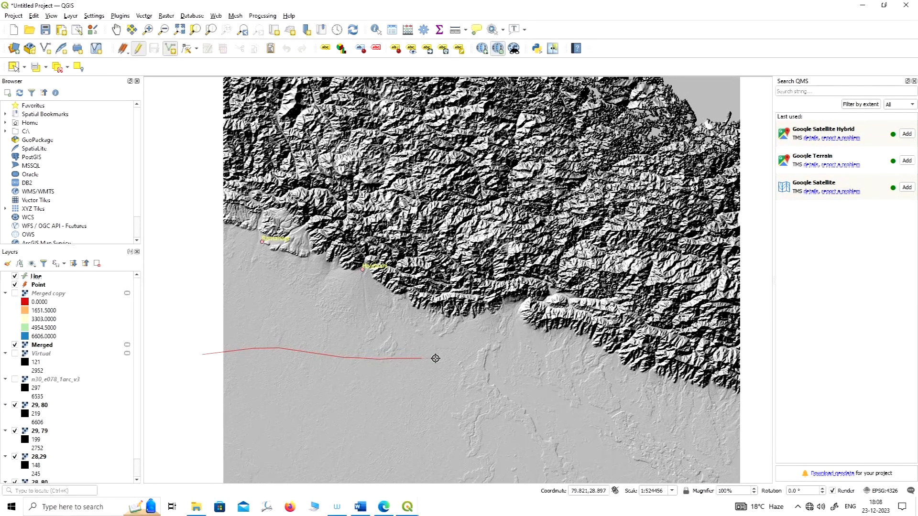
Extend the line east across the plain to about 80.2, 28.9 and finish it with id 1.
{"action": "left_click", "coordinate": [468, 358]}
{"action": "left_click", "coordinate": [495, 356]}
{"action": "left_click", "coordinate": [510, 356]}
{"action": "left_click", "coordinate": [524, 356]}
{"action": "right_click", "coordinate": [535, 357]}
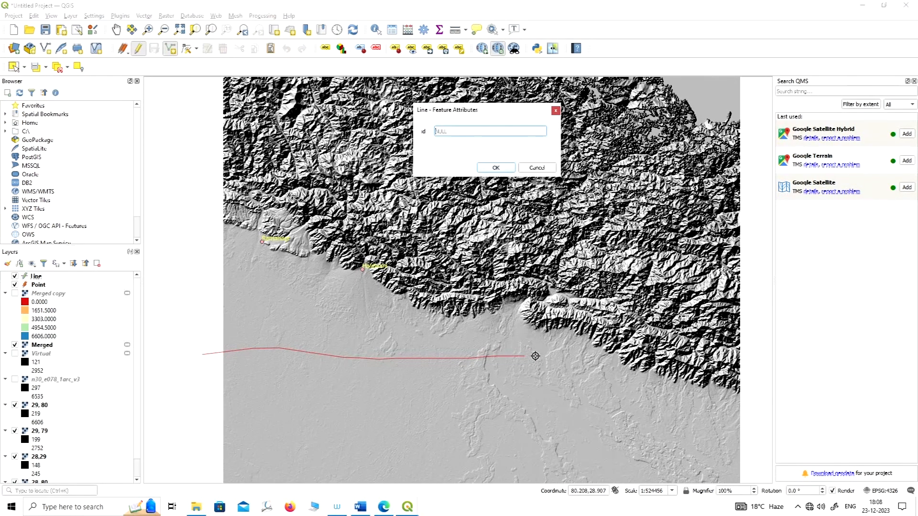
{"action": "left_click_drag", "start_coordinate": [504, 109], "coordinate": [592, 149]}
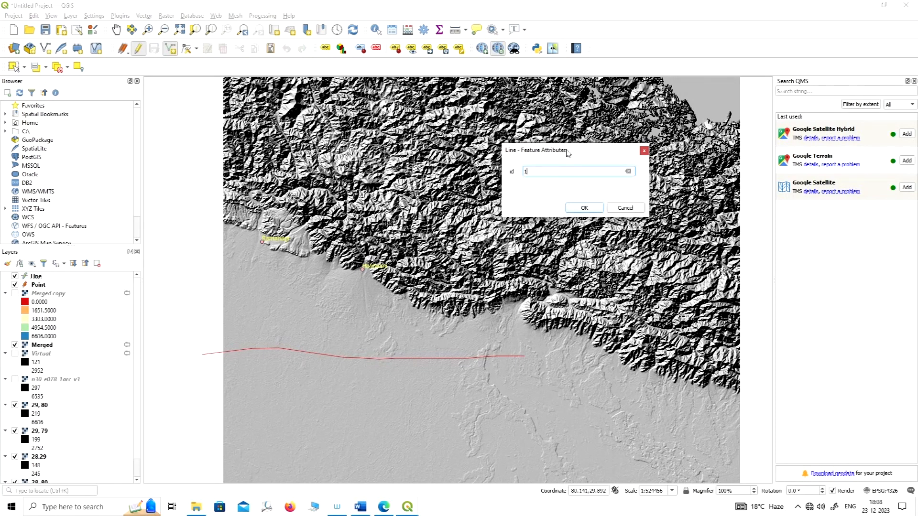
{"action": "left_click", "coordinate": [584, 209]}
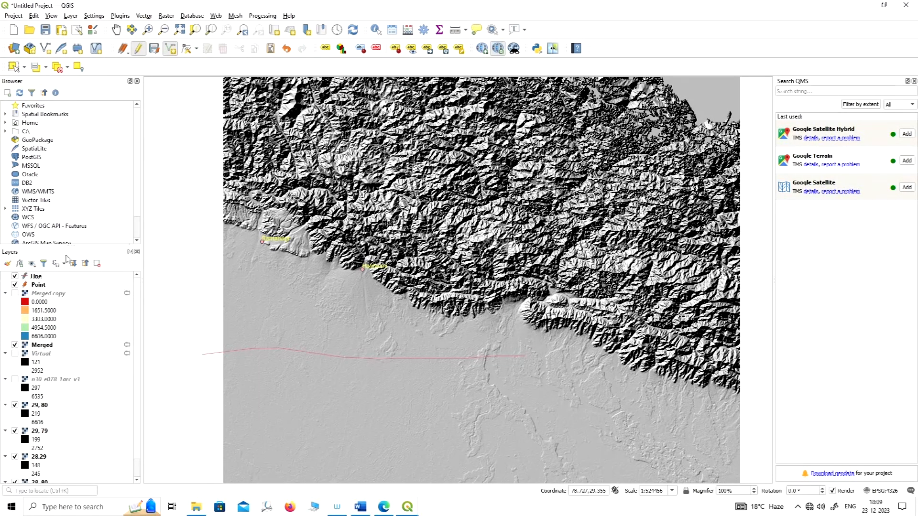
Add a whole number (integer) field named Length with length 10 to the Line layer's attribute table.
{"action": "right_click", "coordinate": [41, 277]}
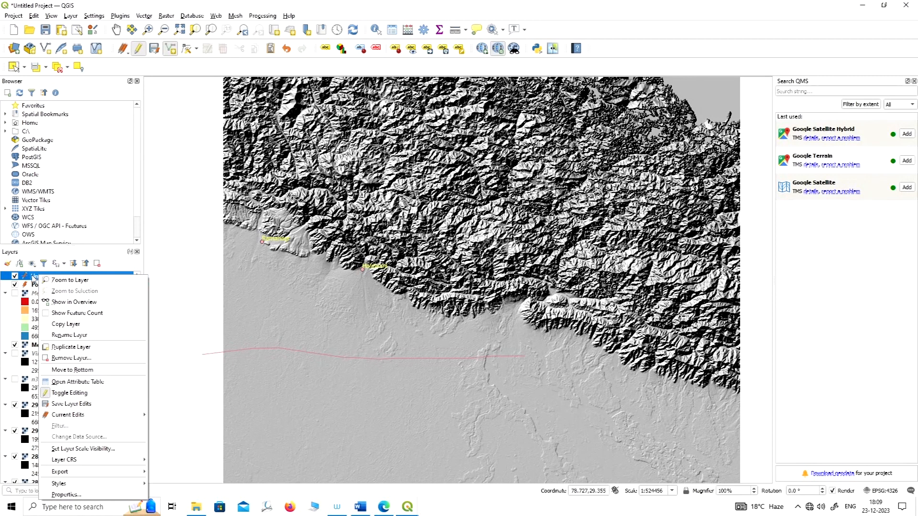
{"action": "left_click", "coordinate": [78, 382]}
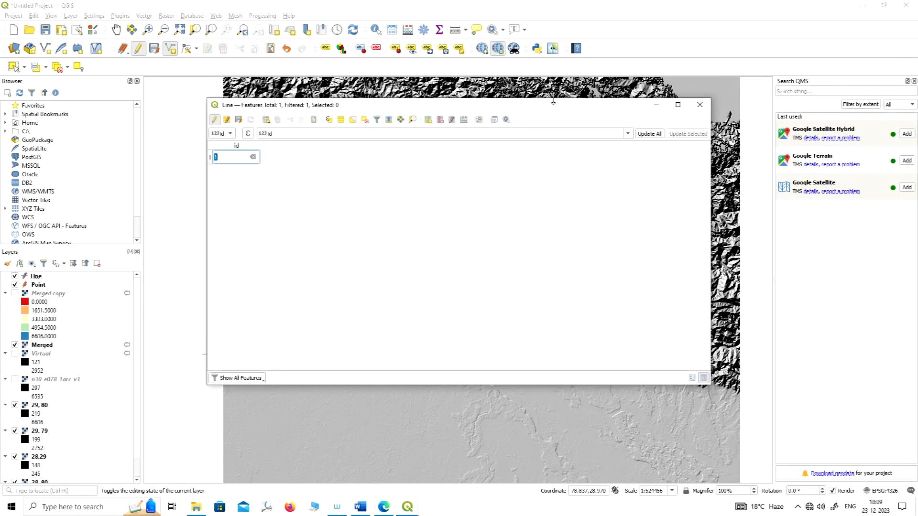
{"action": "left_click_drag", "start_coordinate": [555, 111], "coordinate": [545, 99]}
{"action": "left_click", "coordinate": [234, 178]}
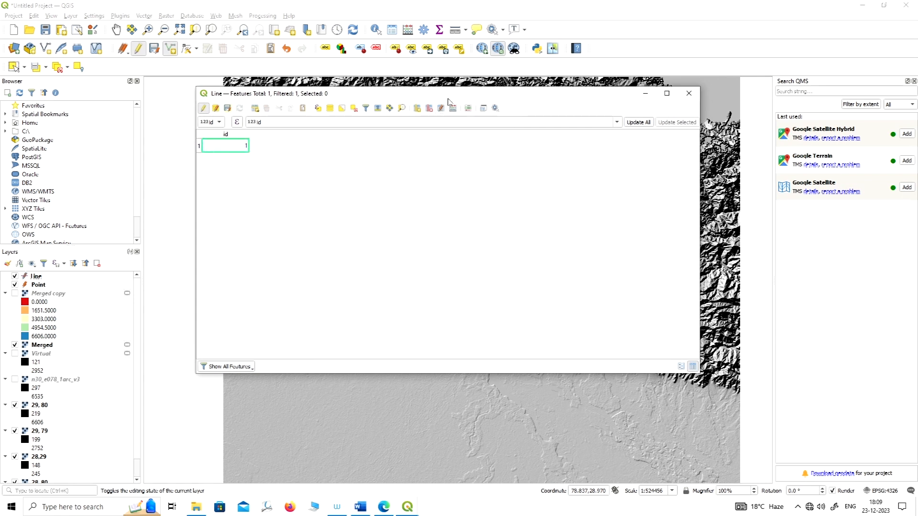
{"action": "left_click", "coordinate": [417, 108]}
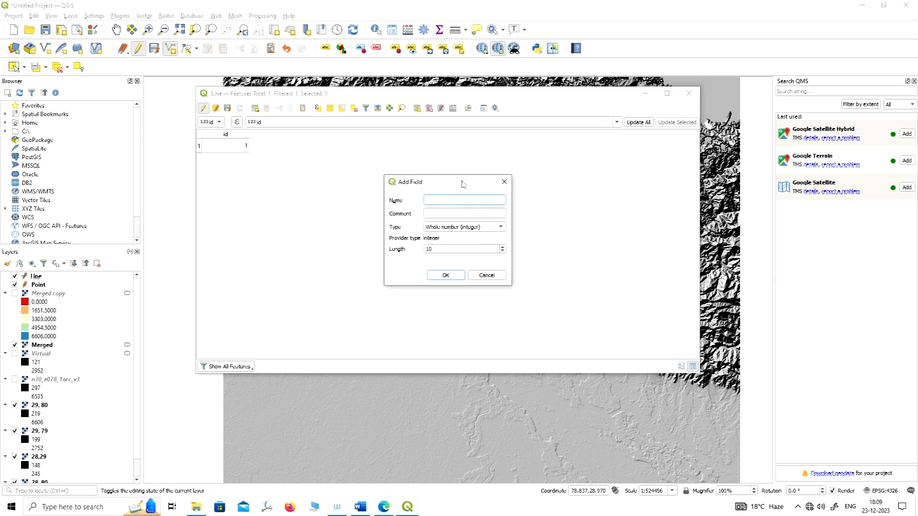
{"action": "left_click_drag", "start_coordinate": [458, 184], "coordinate": [491, 163]}
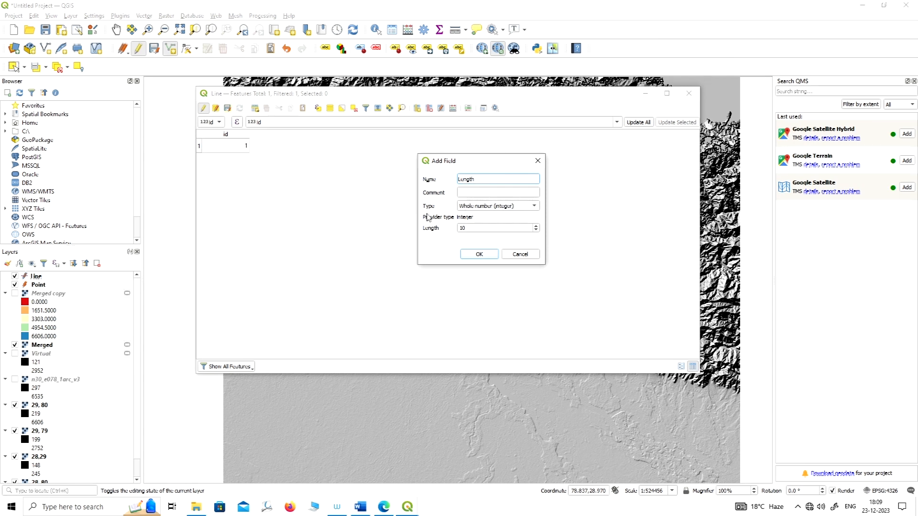
{"action": "left_click", "coordinate": [490, 206]}
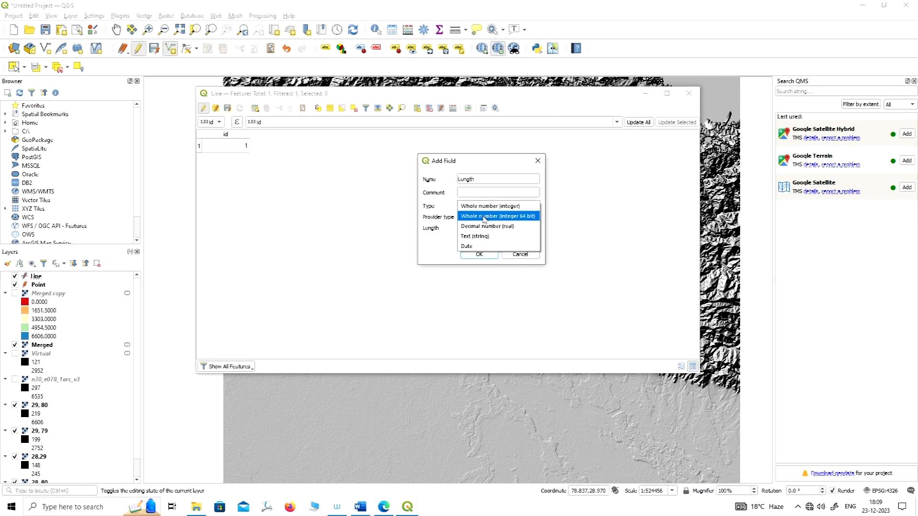
{"action": "left_click", "coordinate": [489, 205]}
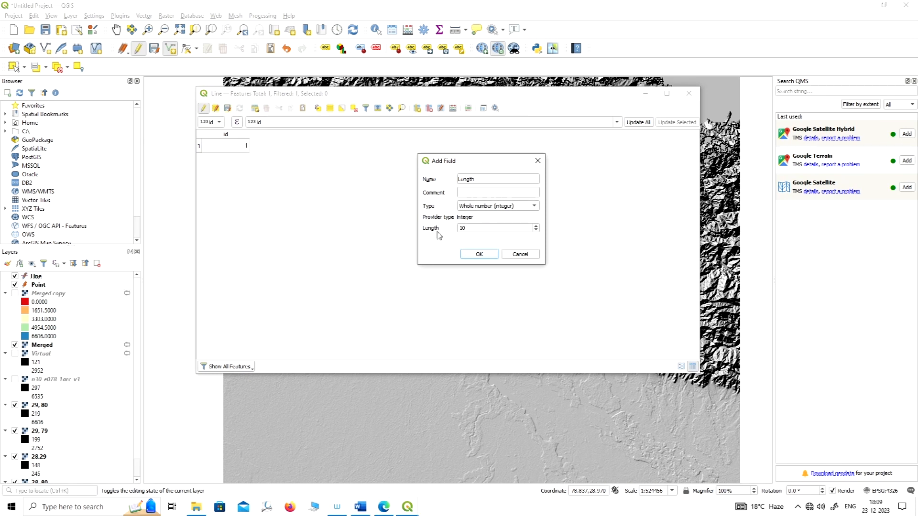
{"action": "left_click", "coordinate": [478, 254]}
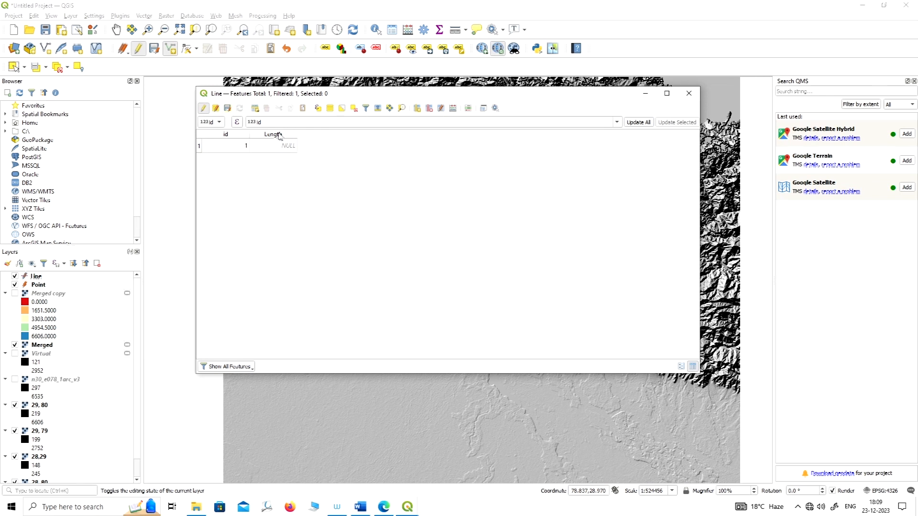
{"action": "left_click_drag", "start_coordinate": [324, 96], "coordinate": [359, 57]}
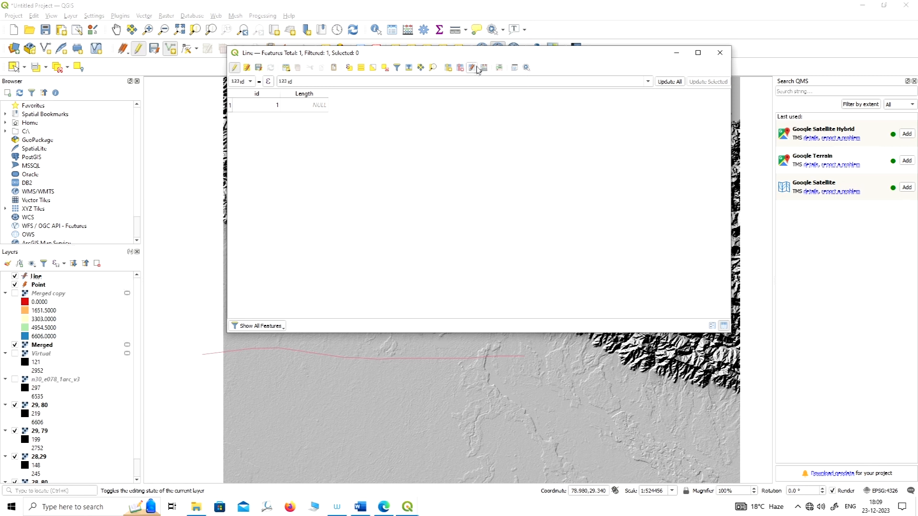
Open the field calculator for the Line layer and choose the existing Length field as the one to update.
{"action": "left_click_drag", "start_coordinate": [424, 57], "coordinate": [392, 60]}
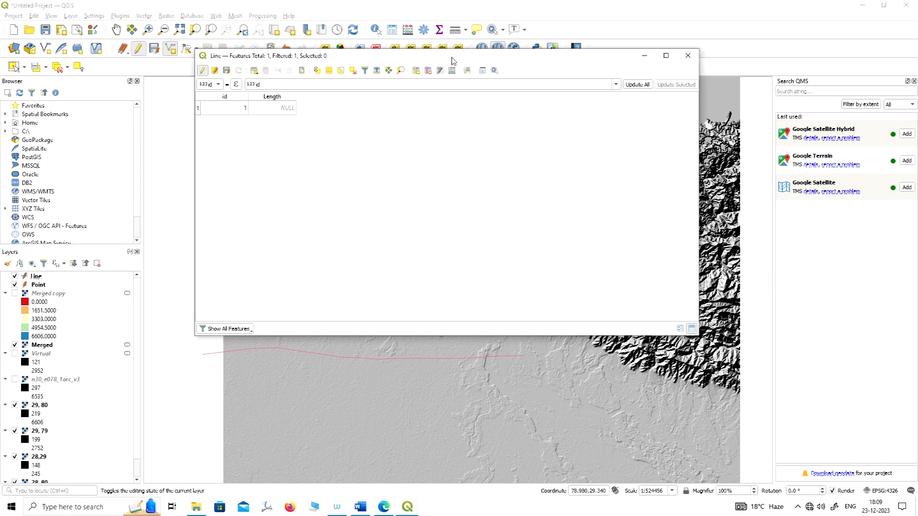
{"action": "left_click_drag", "start_coordinate": [452, 61], "coordinate": [481, 48]}
{"action": "left_click", "coordinate": [480, 58]}
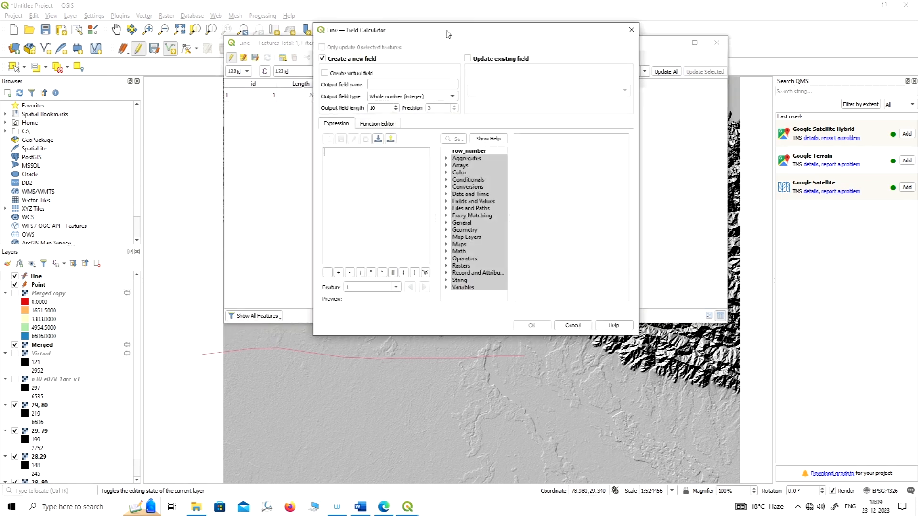
{"action": "left_click_drag", "start_coordinate": [519, 33], "coordinate": [580, 48]}
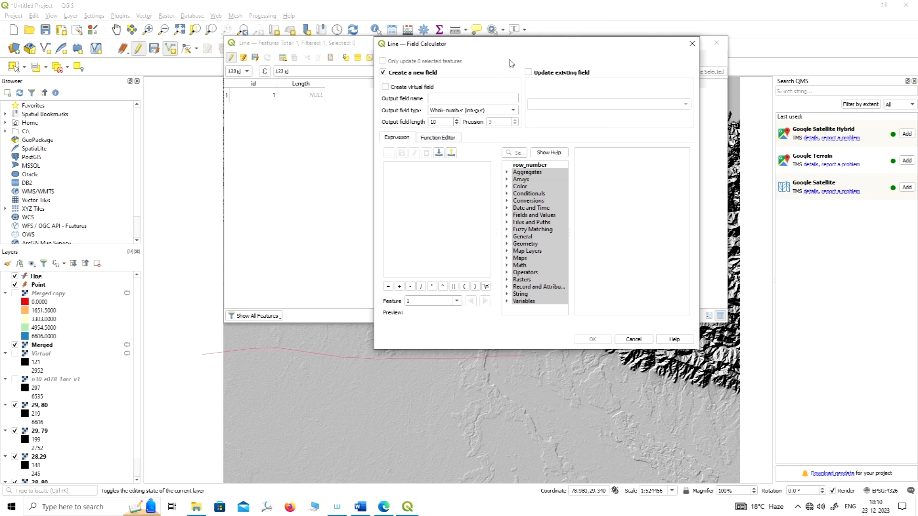
{"action": "left_click_drag", "start_coordinate": [519, 47], "coordinate": [510, 24]}
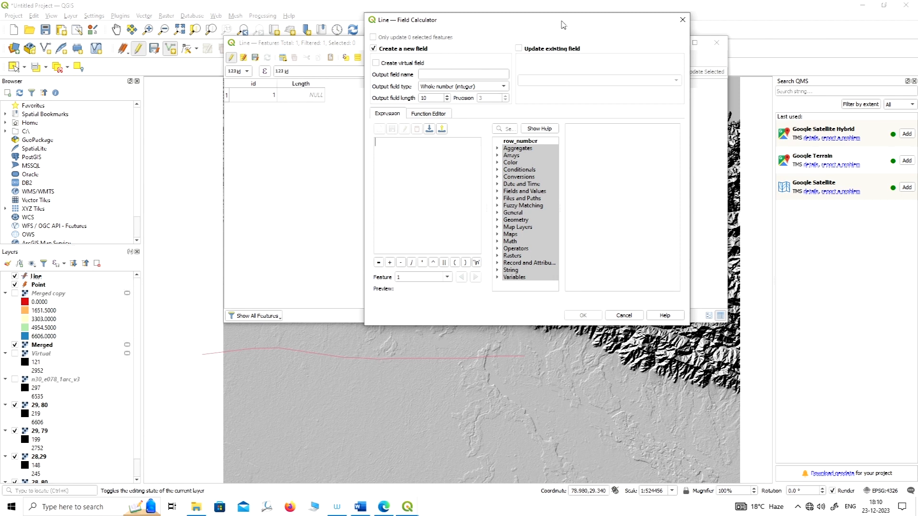
{"action": "left_click_drag", "start_coordinate": [563, 25], "coordinate": [522, 22]}
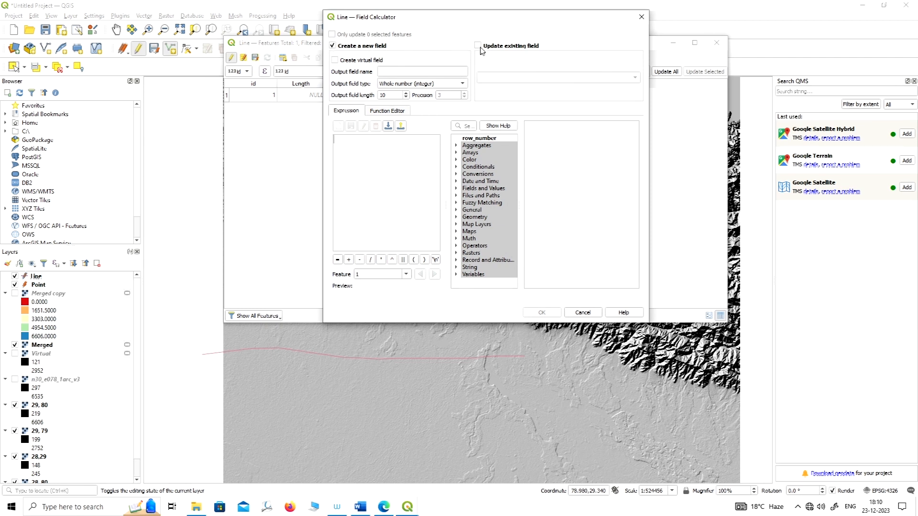
{"action": "left_click", "coordinate": [479, 46]}
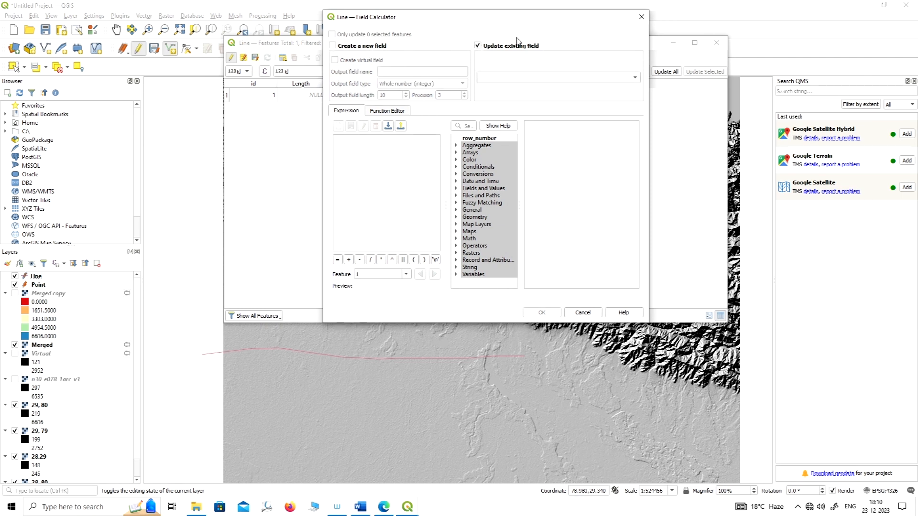
{"action": "left_click", "coordinate": [630, 81]}
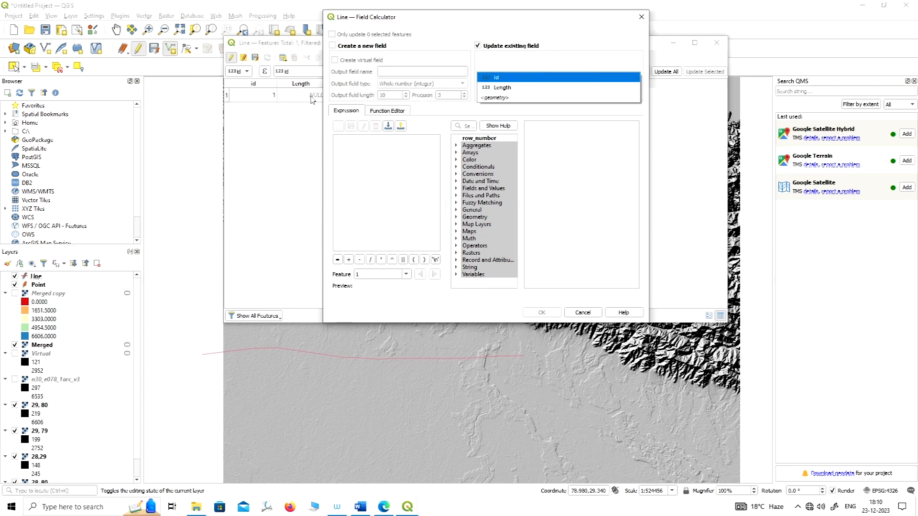
{"action": "left_click", "coordinate": [527, 91]}
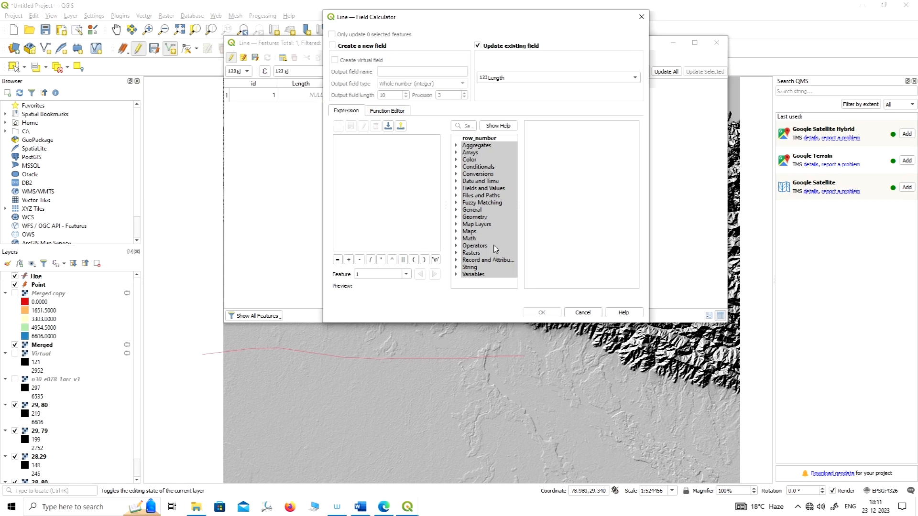
Fill the Length field with the Geometry function $length and apply the calculation.
{"action": "left_click", "coordinate": [456, 218]}
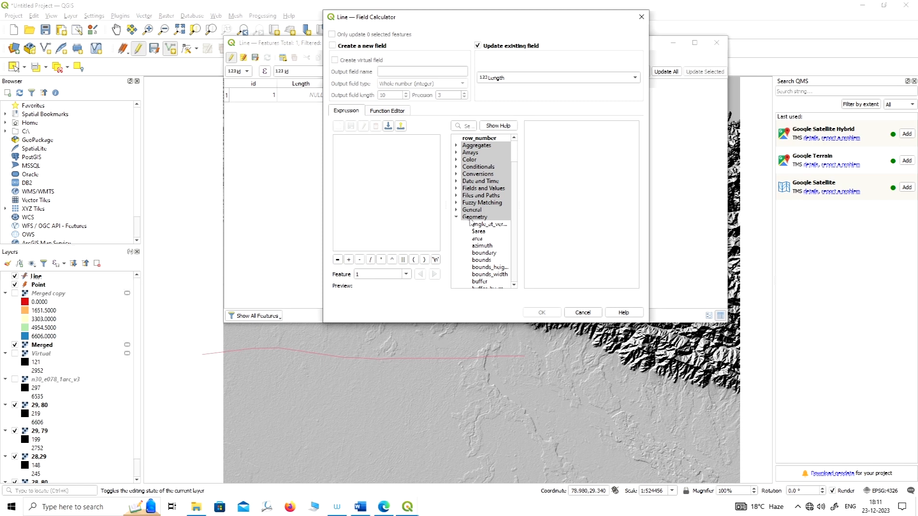
{"action": "scroll", "coordinate": [473, 222], "scroll_direction": "down", "scroll_amount": 1}
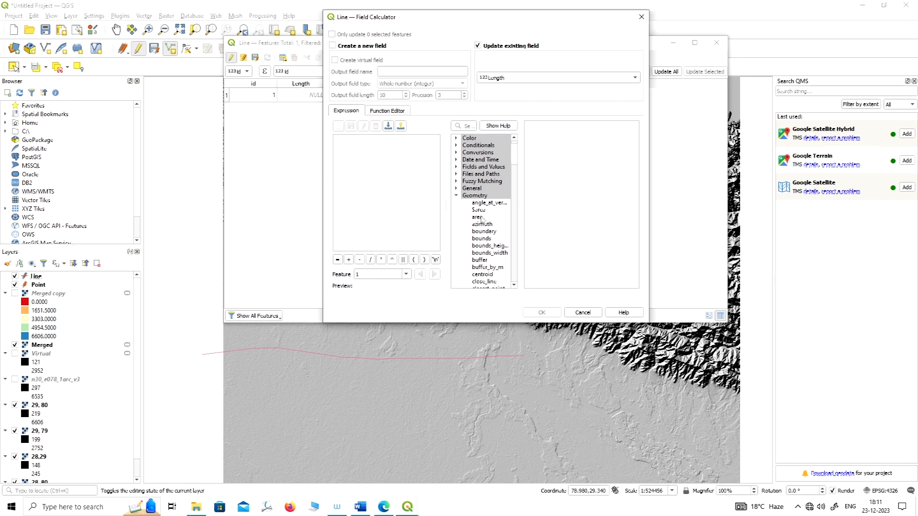
{"action": "scroll", "coordinate": [484, 229], "scroll_direction": "down", "scroll_amount": 4}
{"action": "scroll", "coordinate": [484, 229], "scroll_direction": "down", "scroll_amount": 10}
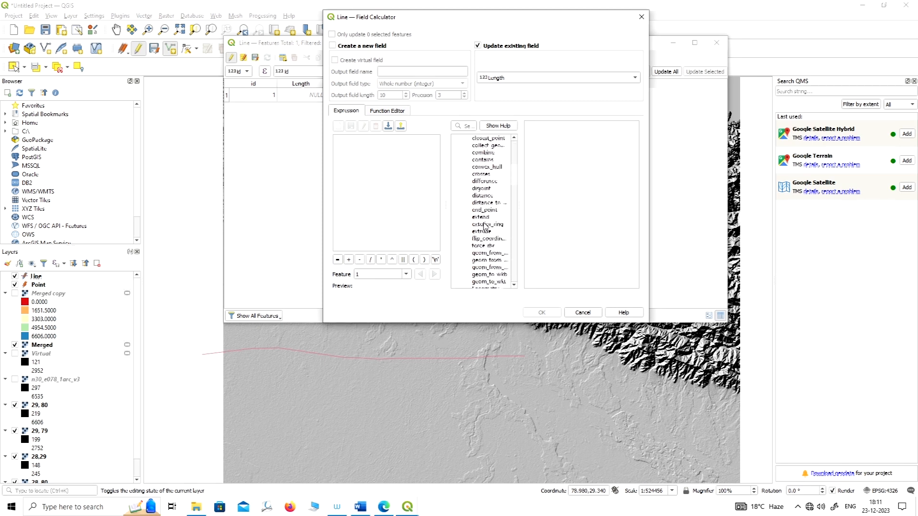
{"action": "scroll", "coordinate": [485, 223], "scroll_direction": "down", "scroll_amount": 1}
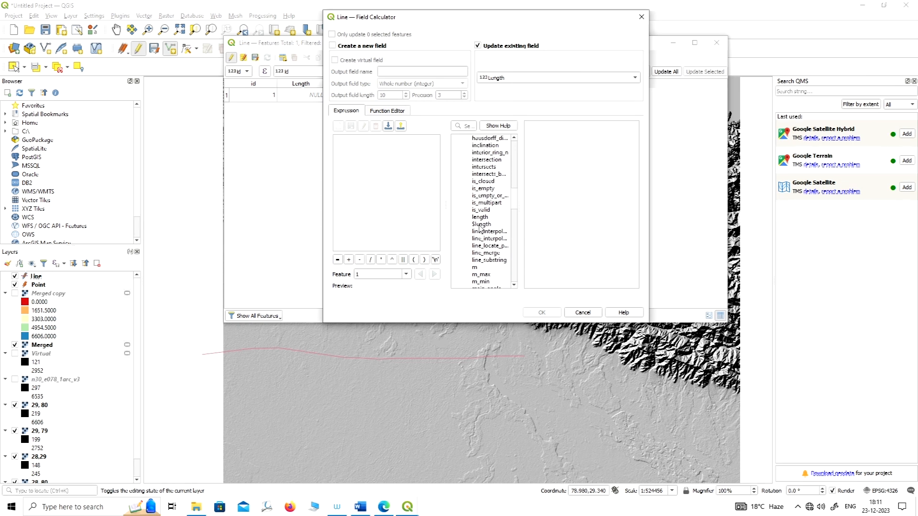
{"action": "double_click", "coordinate": [481, 225]}
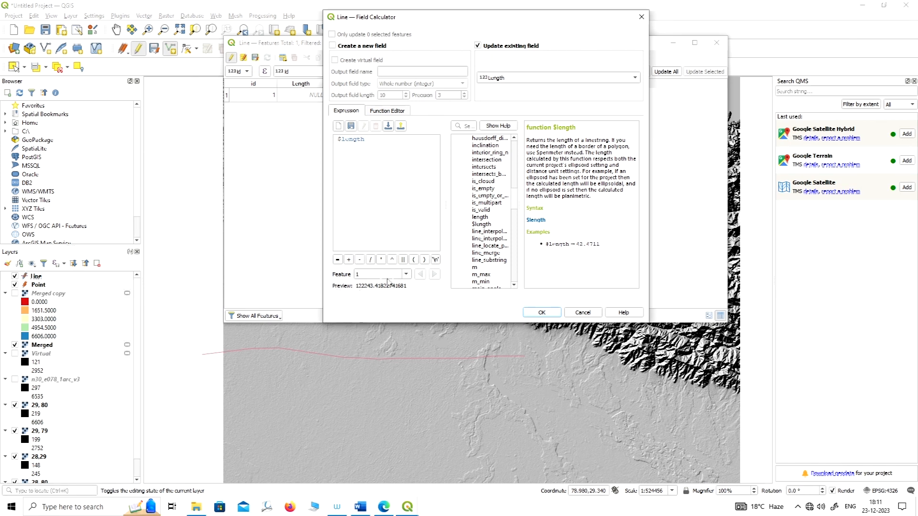
{"action": "left_click", "coordinate": [542, 313]}
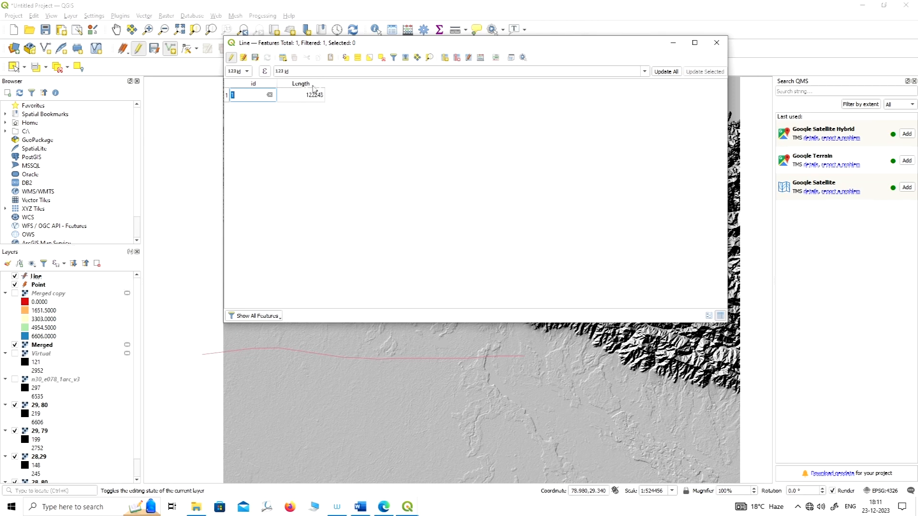
Save the Line layer's edits and minimize its attribute table to return to the map.
{"action": "left_click_drag", "start_coordinate": [537, 45], "coordinate": [548, 65]}
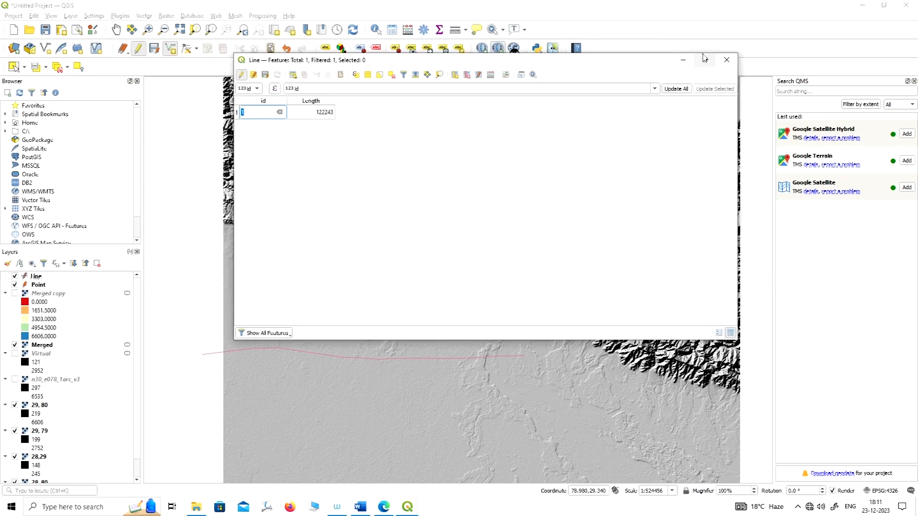
{"action": "left_click_drag", "start_coordinate": [638, 67], "coordinate": [634, 63]}
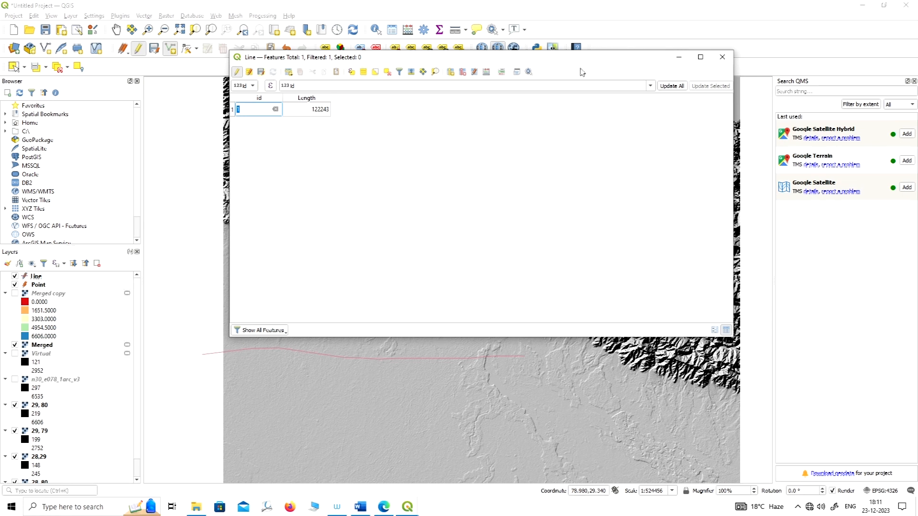
{"action": "left_click", "coordinate": [261, 72]}
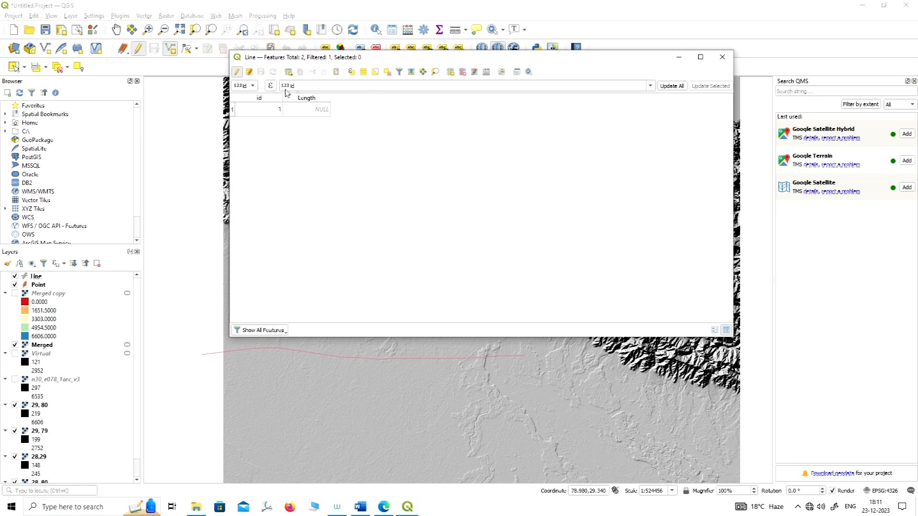
{"action": "left_click", "coordinate": [678, 57]}
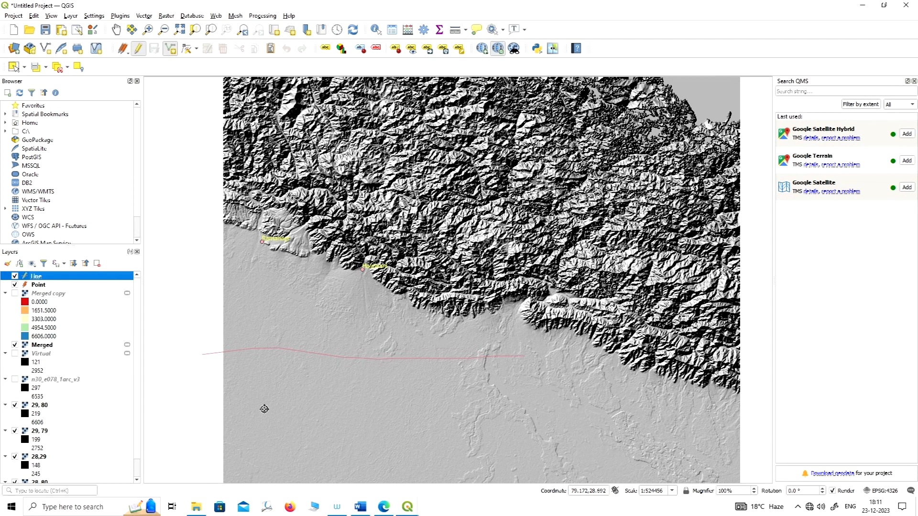
Digitize the vertices of a second line across the southern plain, running west to east below the first line.
{"action": "left_click", "coordinate": [248, 398]}
{"action": "left_click", "coordinate": [289, 397]}
{"action": "left_click", "coordinate": [356, 406]}
{"action": "left_click", "coordinate": [401, 407]}
{"action": "left_click", "coordinate": [445, 392]}
{"action": "left_click", "coordinate": [471, 388]}
{"action": "left_click", "coordinate": [497, 387]}
{"action": "left_click", "coordinate": [519, 383]}
{"action": "left_click", "coordinate": [536, 375]}
{"action": "left_click", "coordinate": [560, 377]}
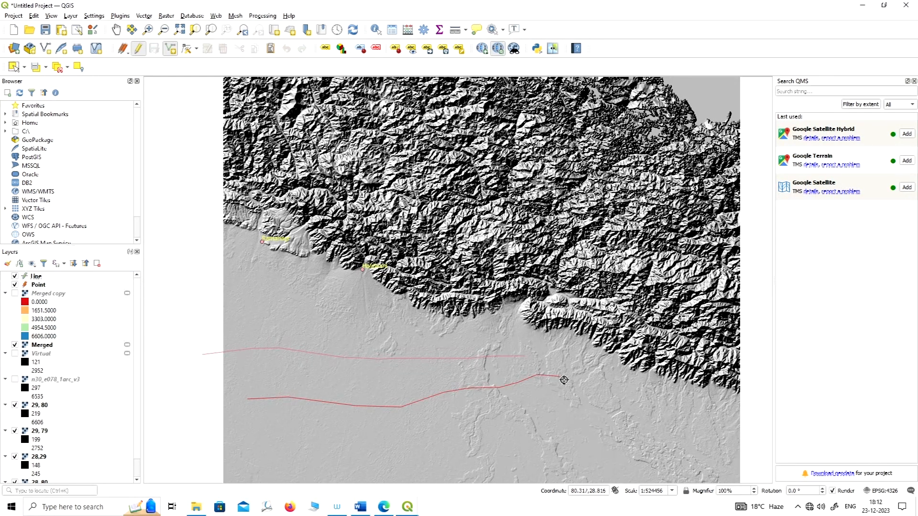
Finish the second line at about 80.4, 28.7 with id 2, leave its Length empty, and save the layer edits.
{"action": "right_click", "coordinate": [596, 401]}
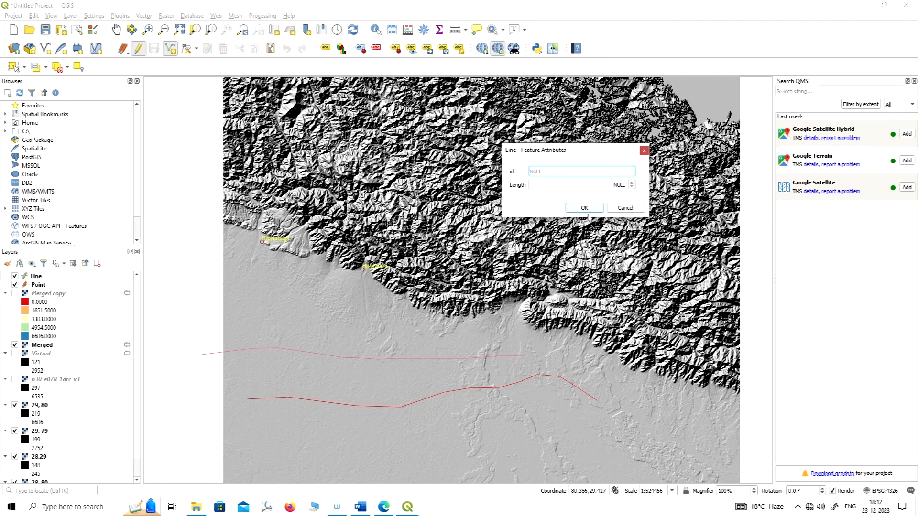
{"action": "type", "text": "1"}
{"action": "key", "text": "BackSpace"}
{"action": "type", "text": "2"}
{"action": "left_click", "coordinate": [595, 206]}
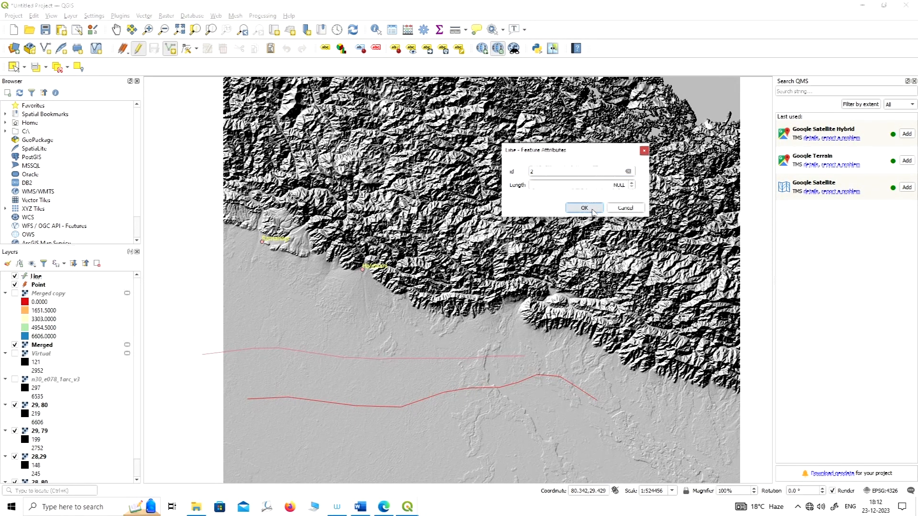
{"action": "scroll", "coordinate": [451, 347], "scroll_direction": "down", "scroll_amount": 1}
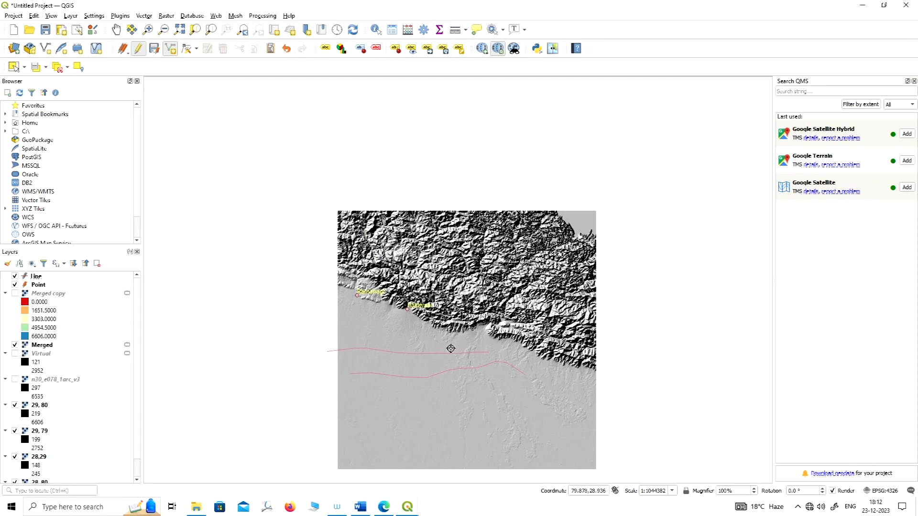
{"action": "scroll", "coordinate": [430, 355], "scroll_direction": "up", "scroll_amount": 1}
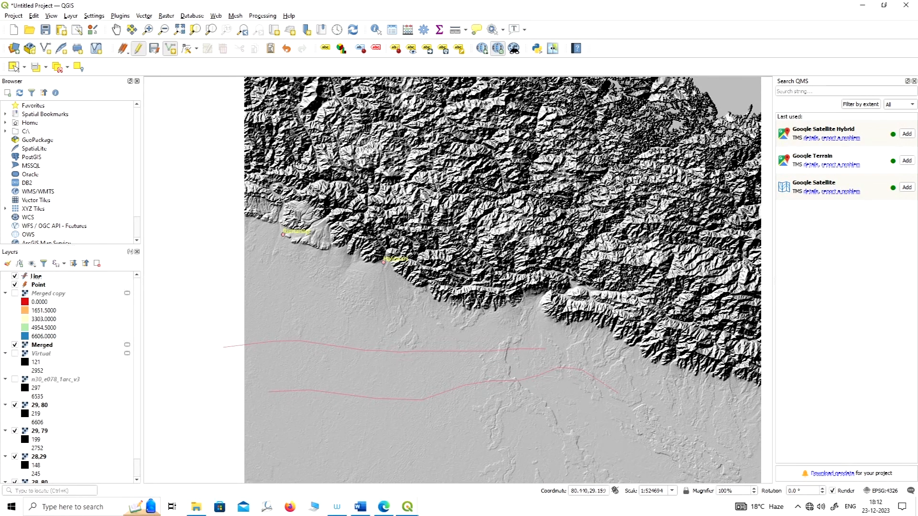
{"action": "left_click", "coordinate": [153, 49]}
Start a new shapefile layer and set its file to Polygon.shp in the Labs folder.
{"action": "left_click", "coordinate": [145, 16]}
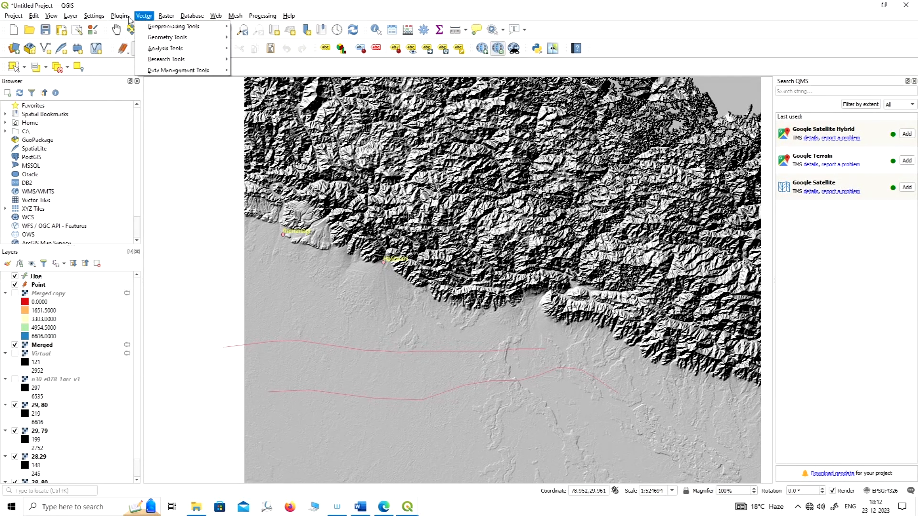
{"action": "mouse_move", "coordinate": [98, 38]}
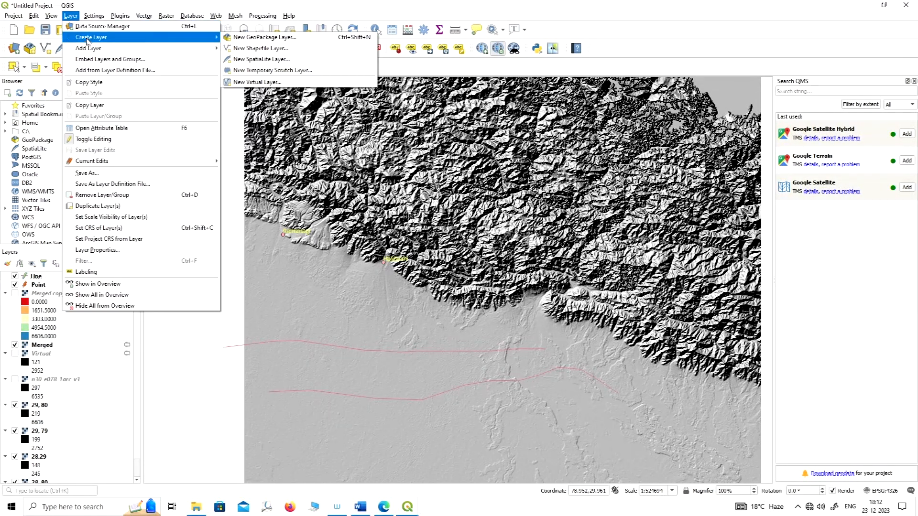
{"action": "left_click", "coordinate": [277, 49]}
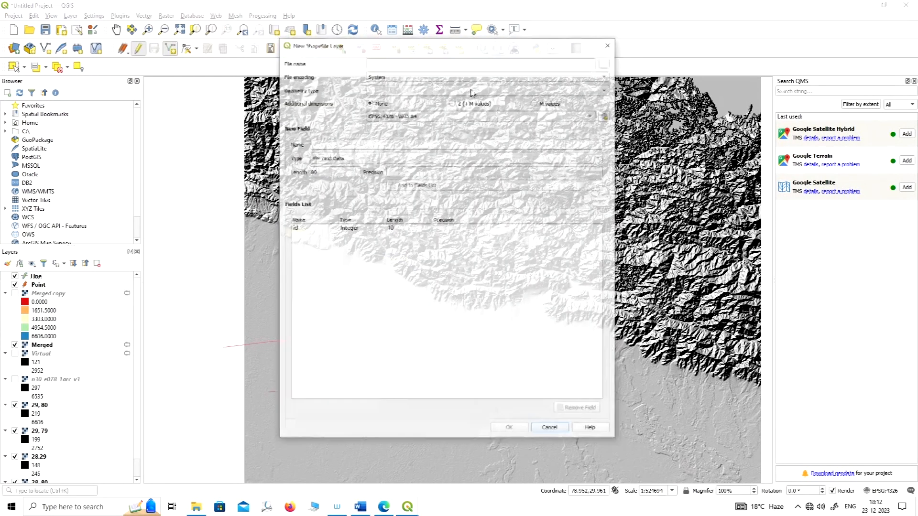
{"action": "left_click", "coordinate": [606, 62]}
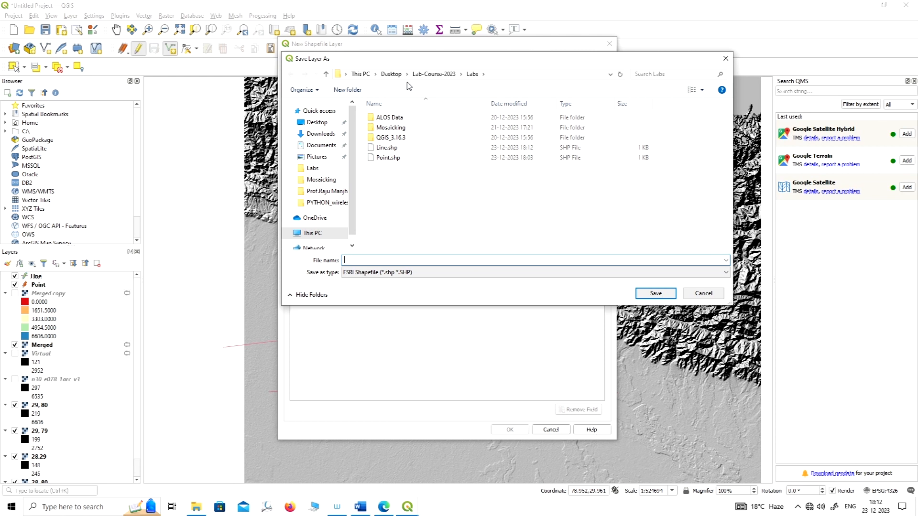
{"action": "type", "text": "Polygon"}
{"action": "left_click", "coordinate": [664, 293]}
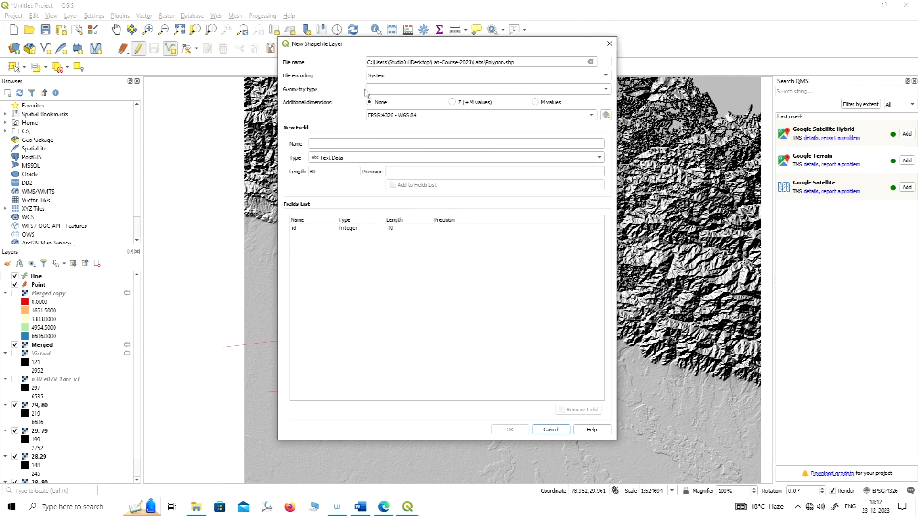
Set the geometry type to Polygon, keep EPSG:4326 - WGS 84, and create the shapefile layer.
{"action": "left_click", "coordinate": [399, 93]}
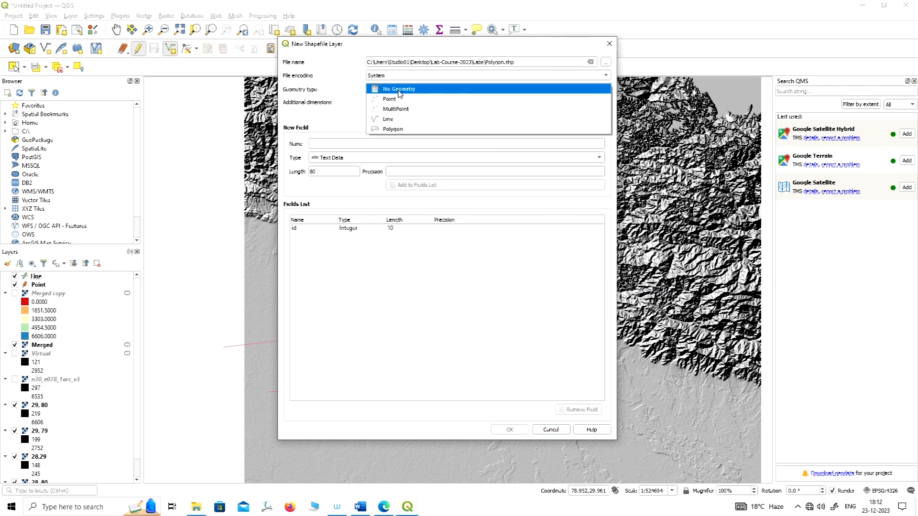
{"action": "left_click", "coordinate": [403, 129]}
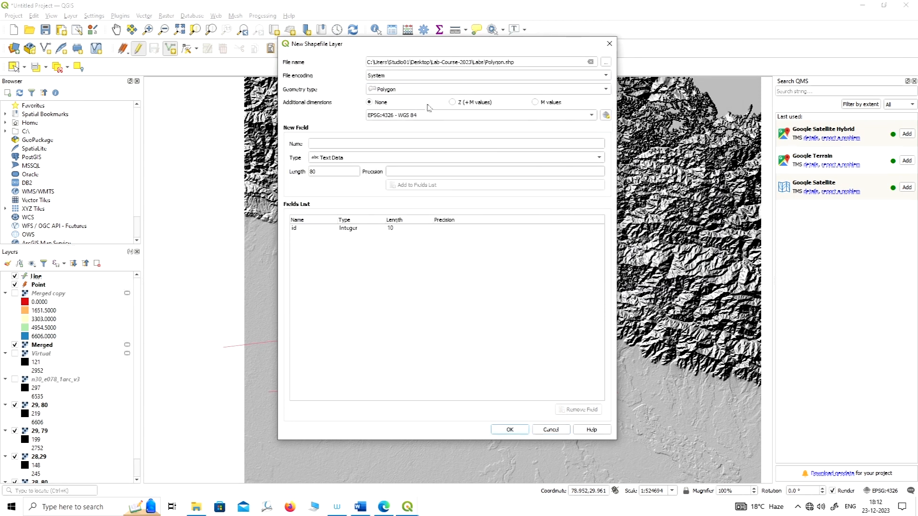
{"action": "left_click", "coordinate": [505, 117]}
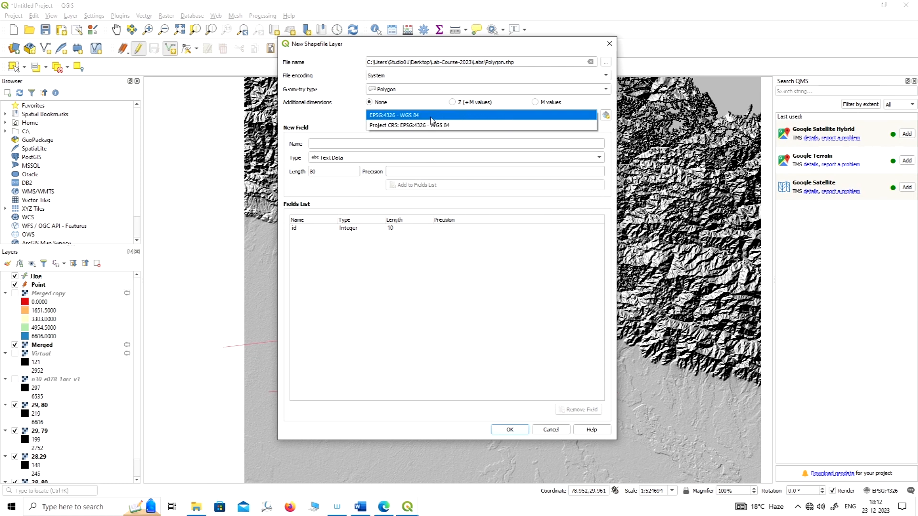
{"action": "left_click", "coordinate": [432, 116]}
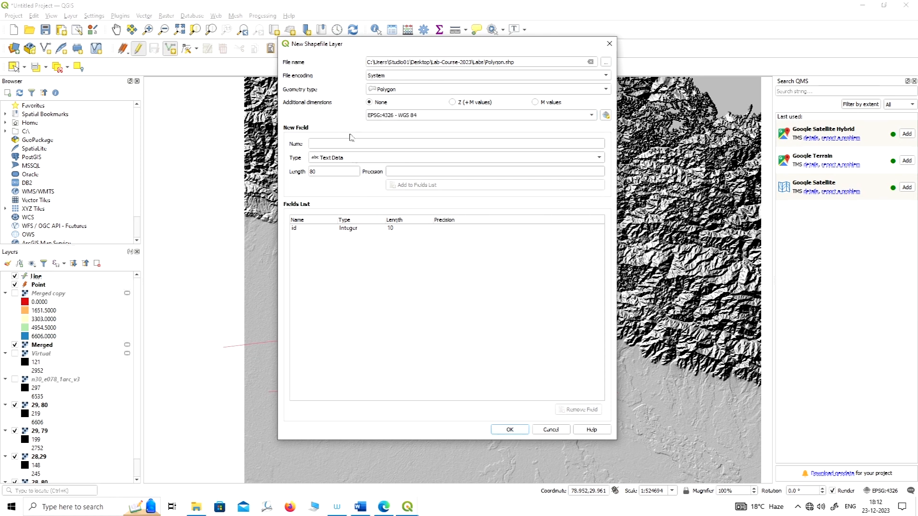
{"action": "left_click", "coordinate": [506, 430]}
{"action": "scroll", "coordinate": [329, 239], "scroll_direction": "down", "scroll_amount": 1}
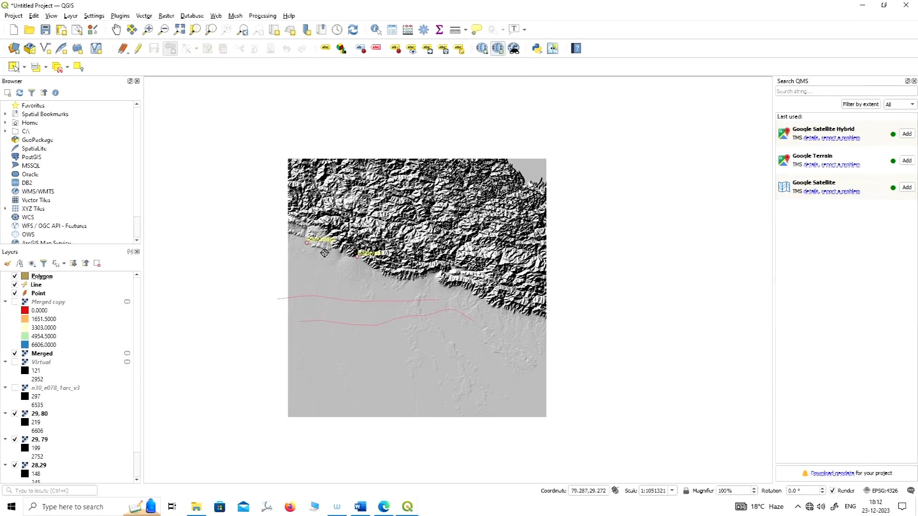
{"action": "scroll", "coordinate": [355, 238], "scroll_direction": "up", "scroll_amount": 1}
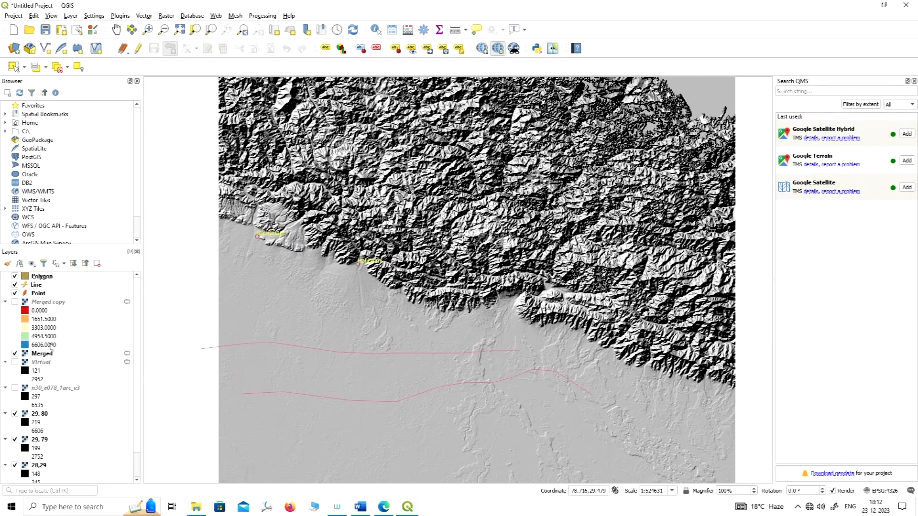
Enable editing on the Polygon layer and digitize an elongated polygon around Haldwani, starting at about 79.3, 29.2 and following the hill front eastward and back.
{"action": "left_click", "coordinate": [47, 279]}
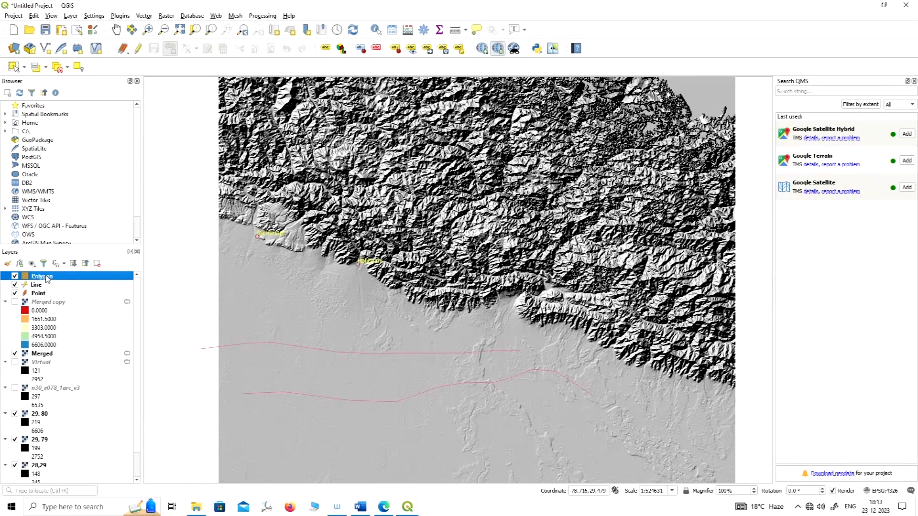
{"action": "left_click", "coordinate": [138, 49]}
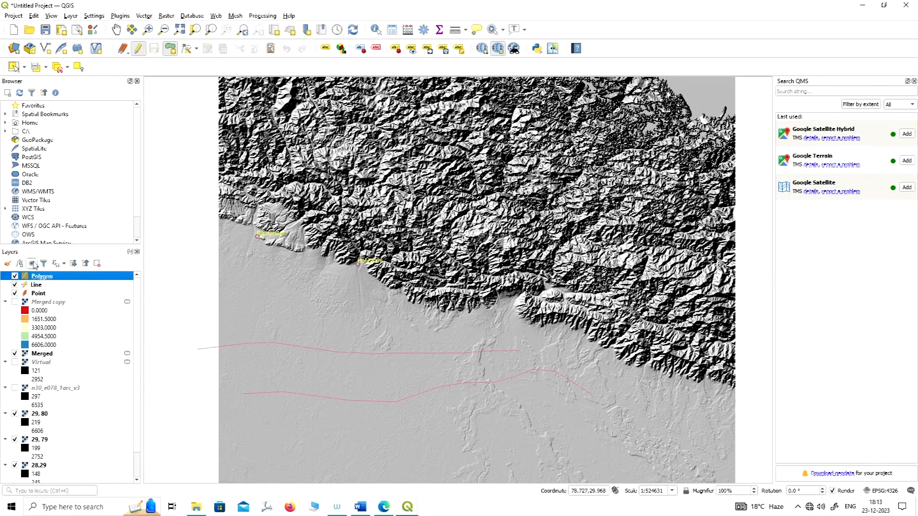
{"action": "left_click", "coordinate": [170, 48]}
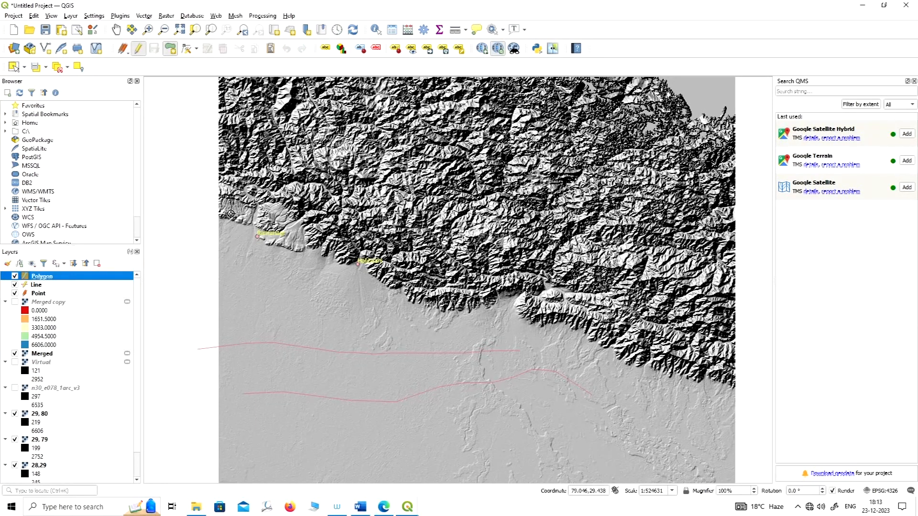
{"action": "left_click", "coordinate": [287, 278]}
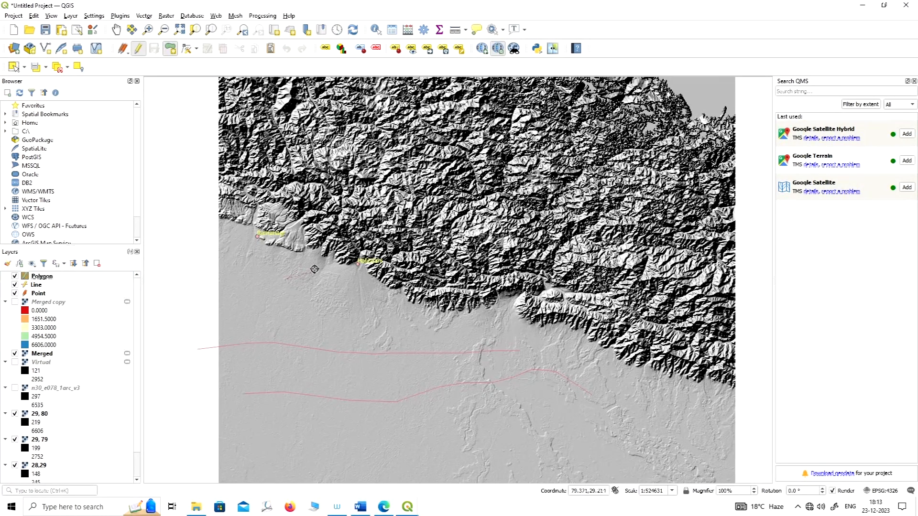
{"action": "left_click", "coordinate": [299, 263]}
{"action": "left_click", "coordinate": [323, 249]}
{"action": "left_click", "coordinate": [363, 237]}
{"action": "left_click", "coordinate": [384, 232]}
{"action": "left_click", "coordinate": [406, 232]}
{"action": "left_click", "coordinate": [427, 238]}
{"action": "left_click", "coordinate": [453, 246]}
{"action": "left_click", "coordinate": [480, 248]}
{"action": "left_click", "coordinate": [517, 270]}
{"action": "left_click", "coordinate": [509, 291]}
{"action": "left_click", "coordinate": [478, 306]}
{"action": "left_click", "coordinate": [453, 311]}
{"action": "left_click", "coordinate": [429, 307]}
{"action": "left_click", "coordinate": [405, 299]}
{"action": "left_click", "coordinate": [377, 288]}
{"action": "left_click", "coordinate": [360, 285]}
{"action": "left_click", "coordinate": [336, 286]}
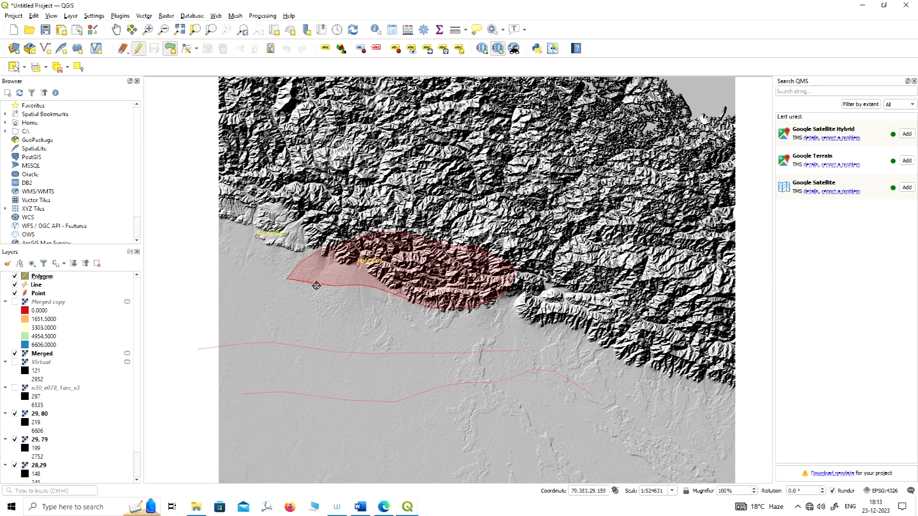
{"action": "left_click", "coordinate": [304, 288]}
Finish the polygon around Haldwani and give it id 1.
{"action": "right_click", "coordinate": [286, 286]}
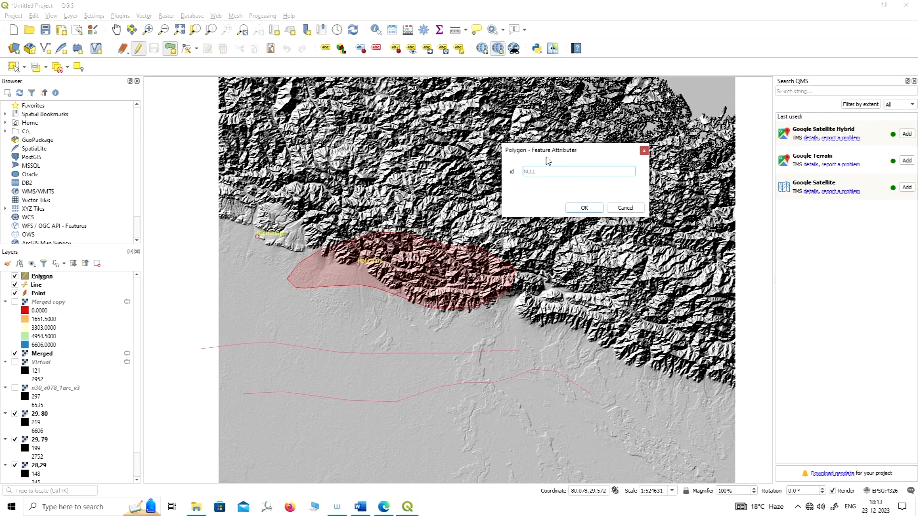
{"action": "left_click_drag", "start_coordinate": [570, 153], "coordinate": [429, 109]}
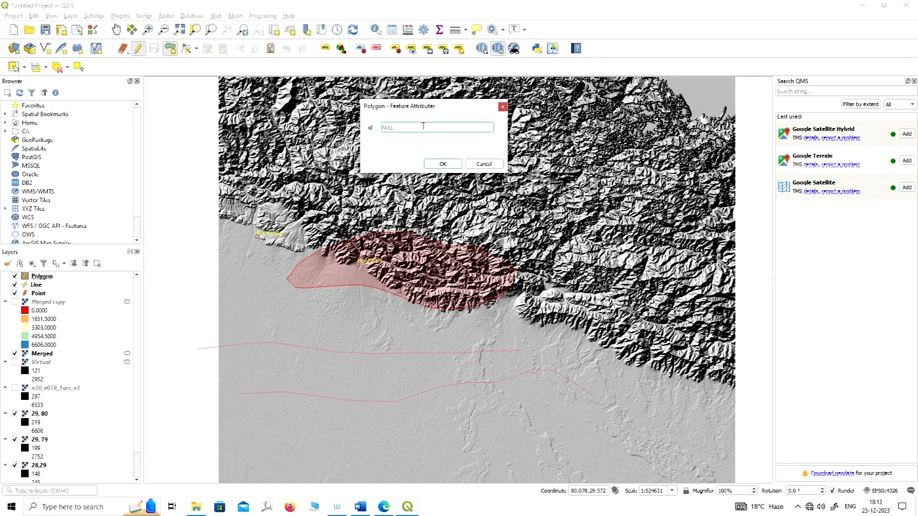
{"action": "type", "text": "1"}
{"action": "left_click", "coordinate": [449, 165]}
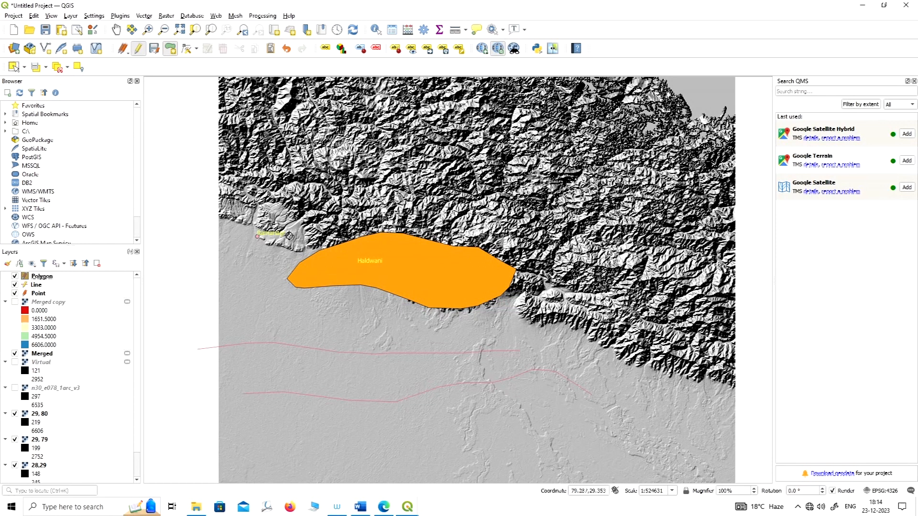
Change the Polygon layer's single-symbol fill colour to blue and apply the style.
{"action": "right_click", "coordinate": [46, 277]}
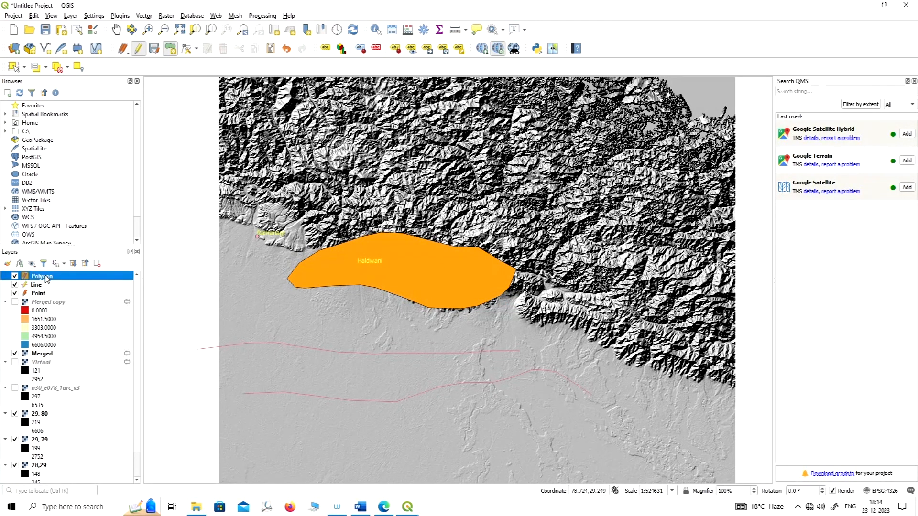
{"action": "left_click", "coordinate": [76, 495]}
{"action": "left_click", "coordinate": [280, 136]}
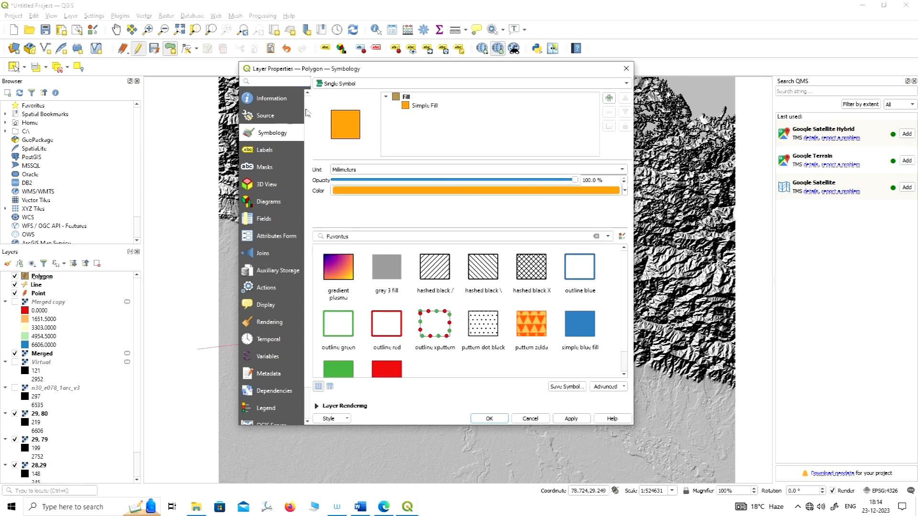
{"action": "left_click_drag", "start_coordinate": [454, 71], "coordinate": [462, 38]}
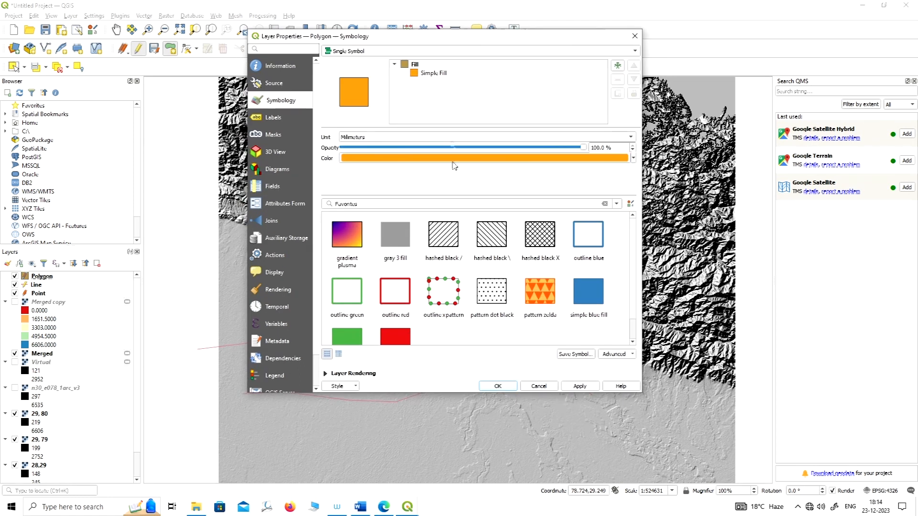
{"action": "left_click", "coordinate": [561, 159]}
{"action": "left_click_drag", "start_coordinate": [364, 250], "coordinate": [365, 216]}
{"action": "left_click", "coordinate": [479, 338]}
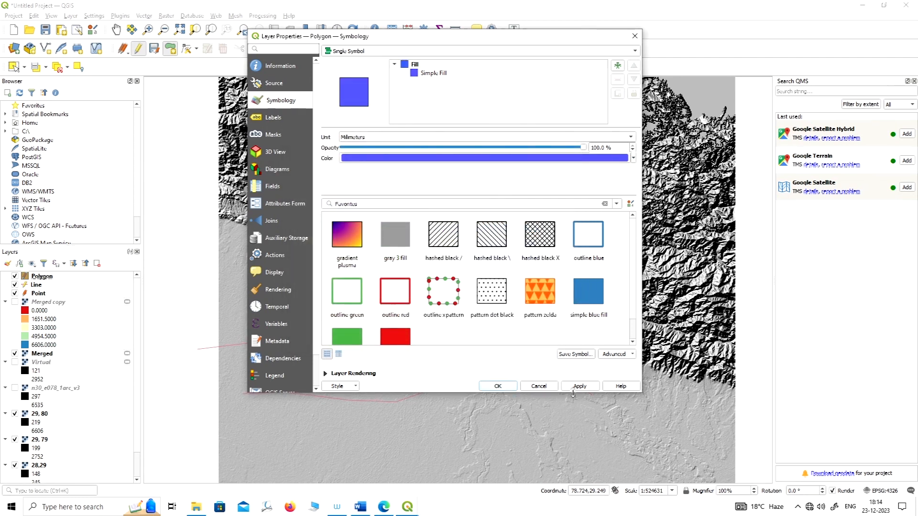
{"action": "left_click", "coordinate": [498, 387]}
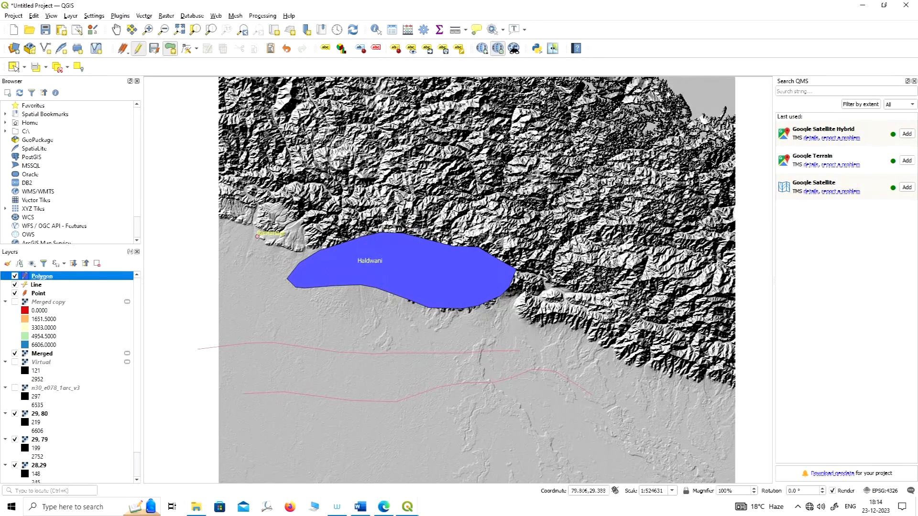
Digitize a four-cornered polygon northeast of the DEM, from about 82.8, 30.5 to 84.4, 30.6 along its upper edge, with id 1.
{"action": "scroll", "coordinate": [383, 238], "scroll_direction": "down", "scroll_amount": 1}
{"action": "scroll", "coordinate": [314, 237], "scroll_direction": "down", "scroll_amount": 1}
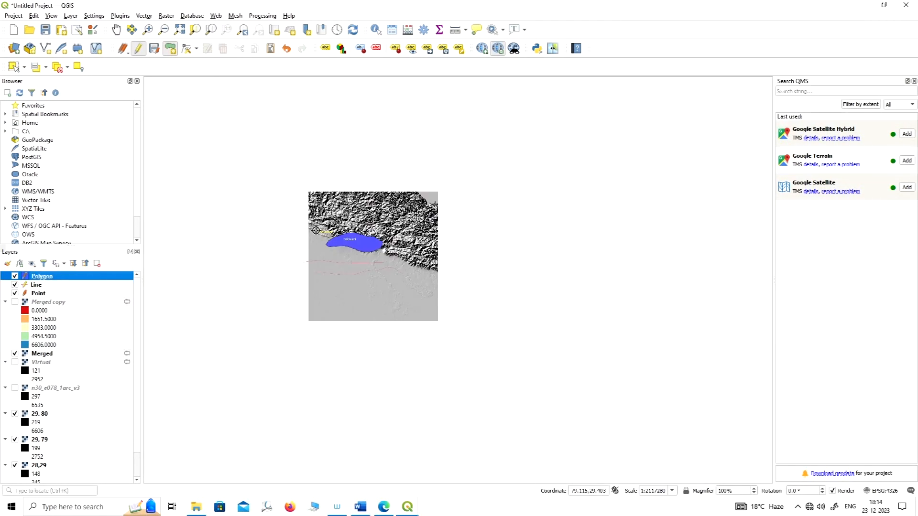
{"action": "left_click", "coordinate": [436, 169]}
{"action": "left_click", "coordinate": [540, 168]}
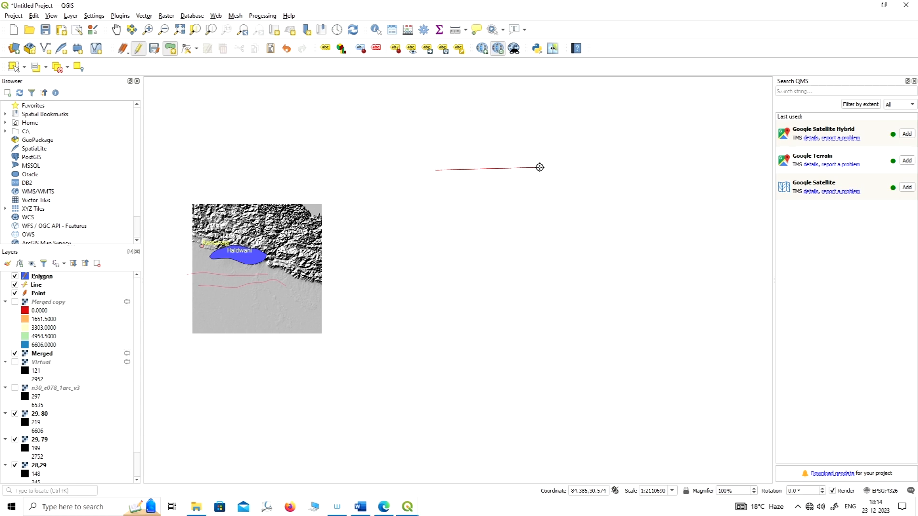
{"action": "left_click", "coordinate": [541, 242]}
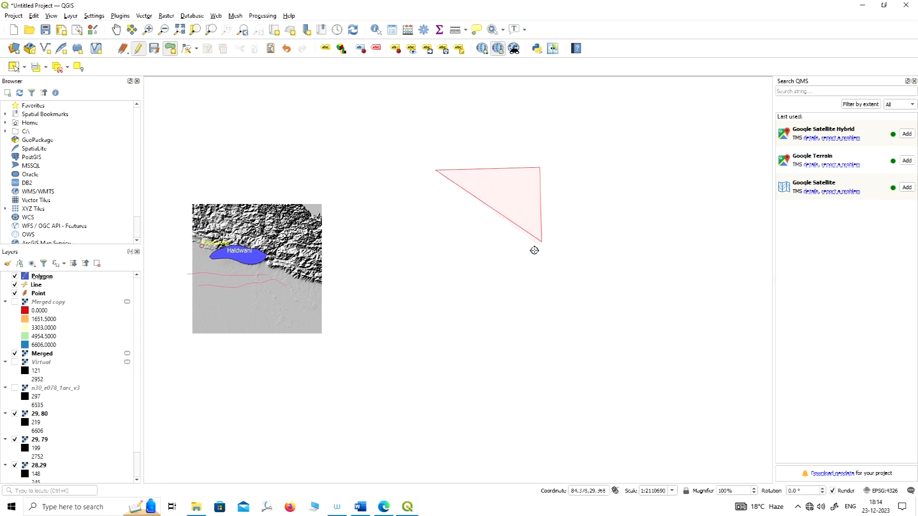
{"action": "left_click", "coordinate": [435, 247]}
{"action": "right_click", "coordinate": [428, 238]}
{"action": "type", "text": "1"}
{"action": "left_click", "coordinate": [444, 162]}
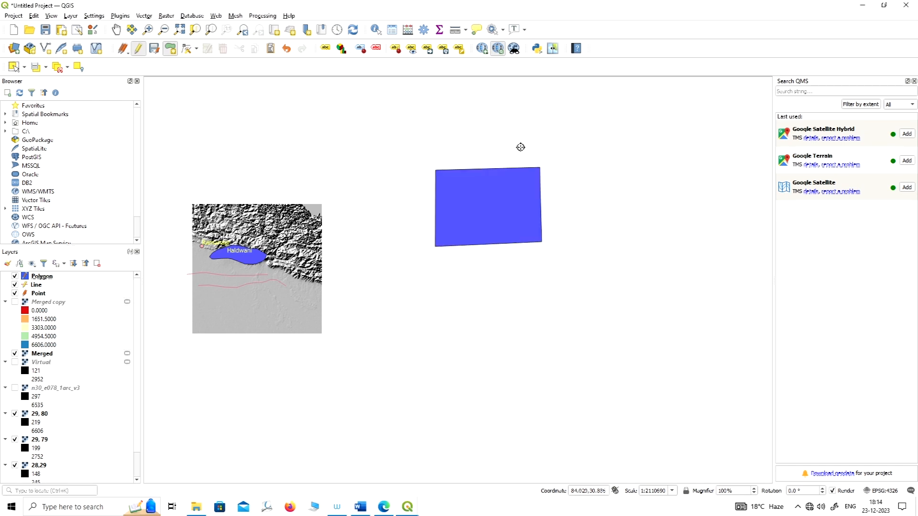
Digitize a second four-cornered polygon overlapping the northeast corner of the first rectangle and give it id 2.
{"action": "left_click", "coordinate": [489, 128]}
{"action": "left_click", "coordinate": [490, 197]}
{"action": "left_click", "coordinate": [603, 200]}
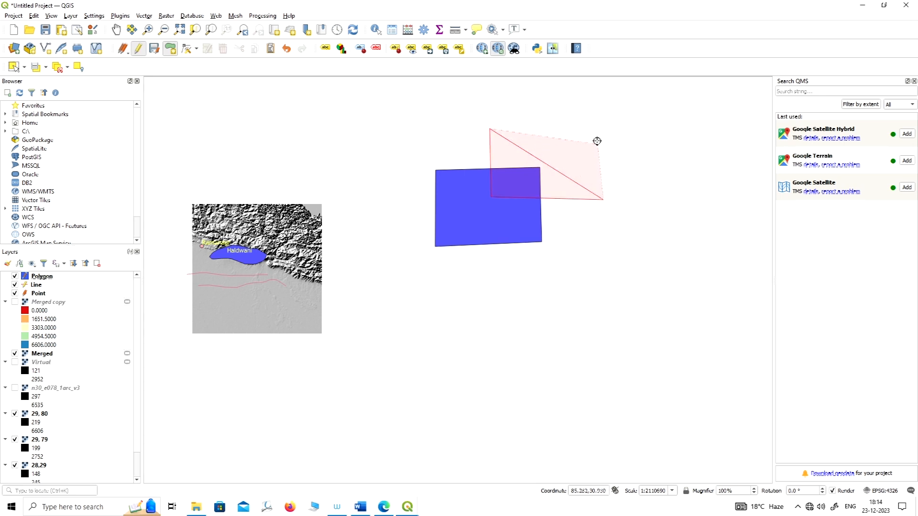
{"action": "left_click", "coordinate": [597, 125]}
{"action": "right_click", "coordinate": [597, 124]}
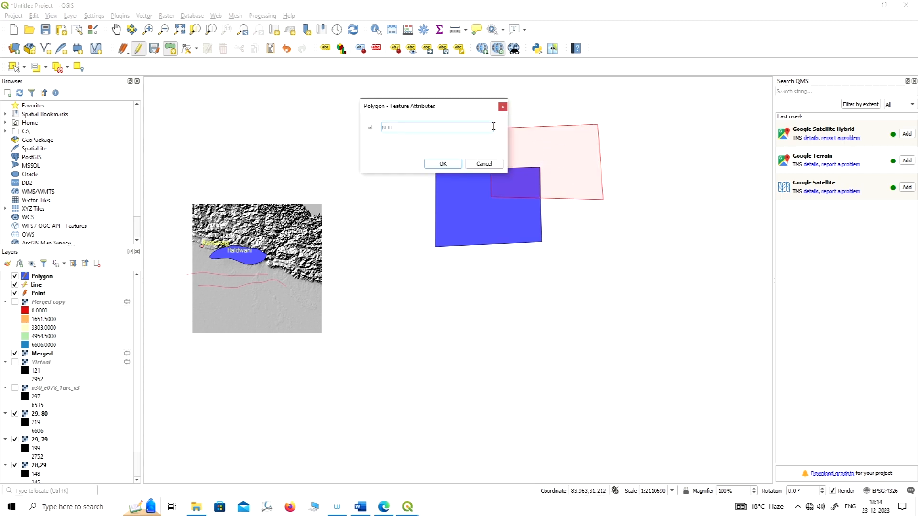
{"action": "type", "text": "2"}
{"action": "left_click", "coordinate": [443, 164]}
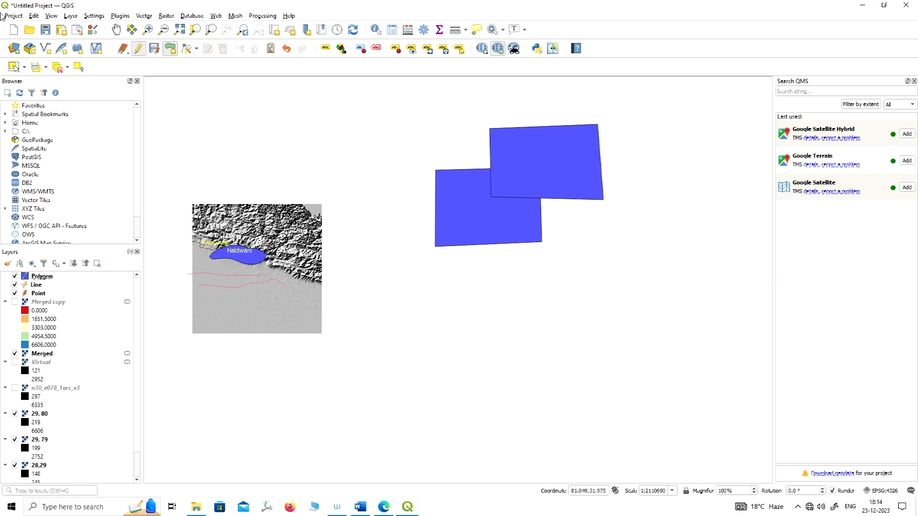
Start choosing a vector processing tool for the overlapping polygons.
{"action": "left_click", "coordinate": [148, 18]}
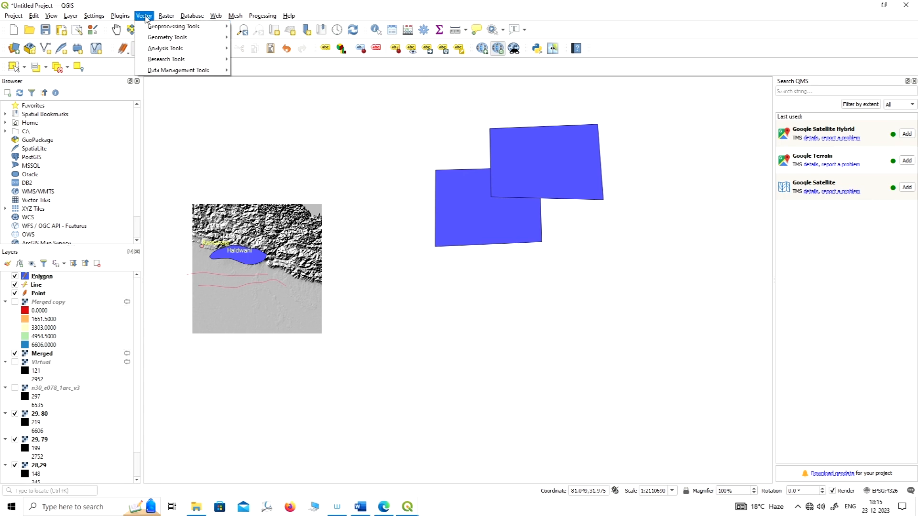
Run Dissolve on the Polygon layer with no dissolve field and a temporary output layer.
{"action": "mouse_move", "coordinate": [156, 31]}
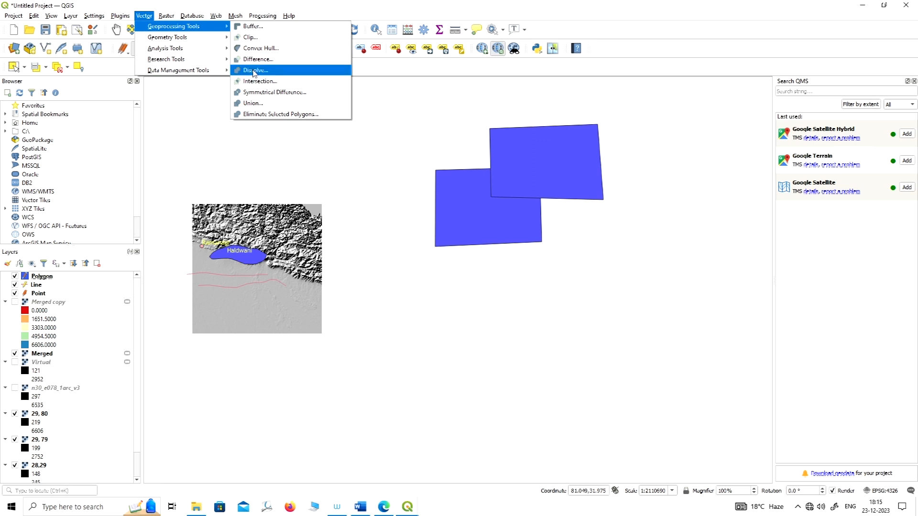
{"action": "left_click", "coordinate": [254, 72]}
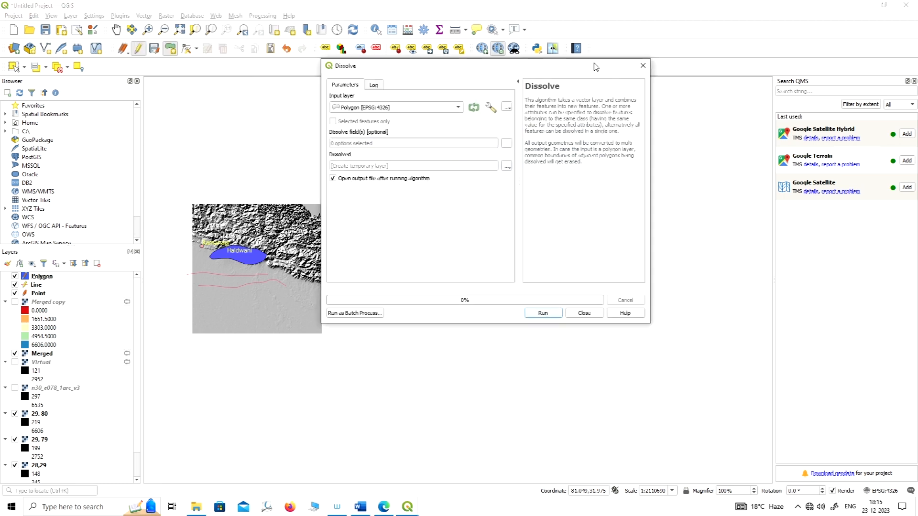
{"action": "left_click_drag", "start_coordinate": [596, 67], "coordinate": [383, 73]}
{"action": "left_click_drag", "start_coordinate": [247, 74], "coordinate": [170, 61]}
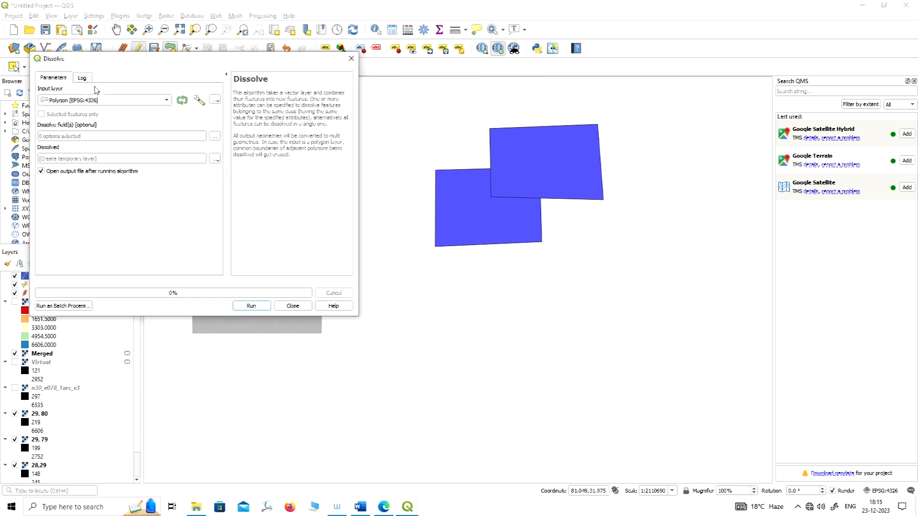
{"action": "left_click", "coordinate": [142, 101]}
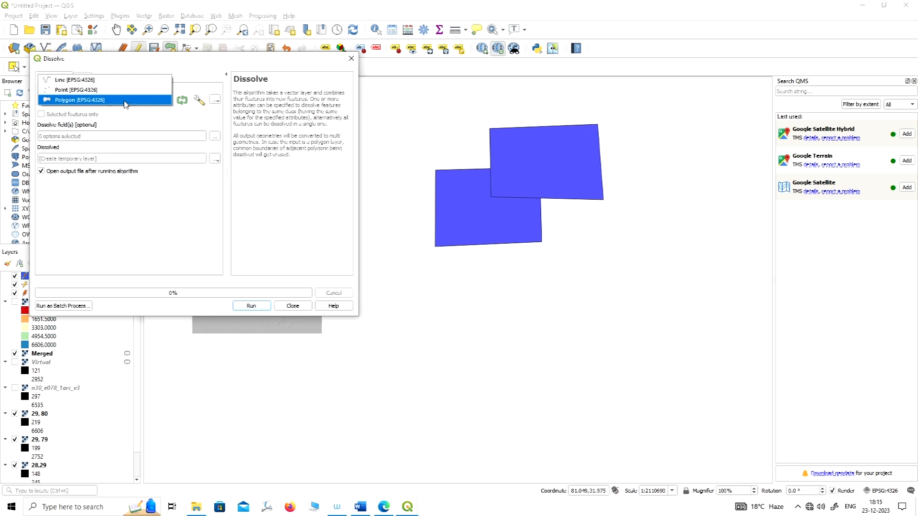
{"action": "left_click", "coordinate": [74, 101]}
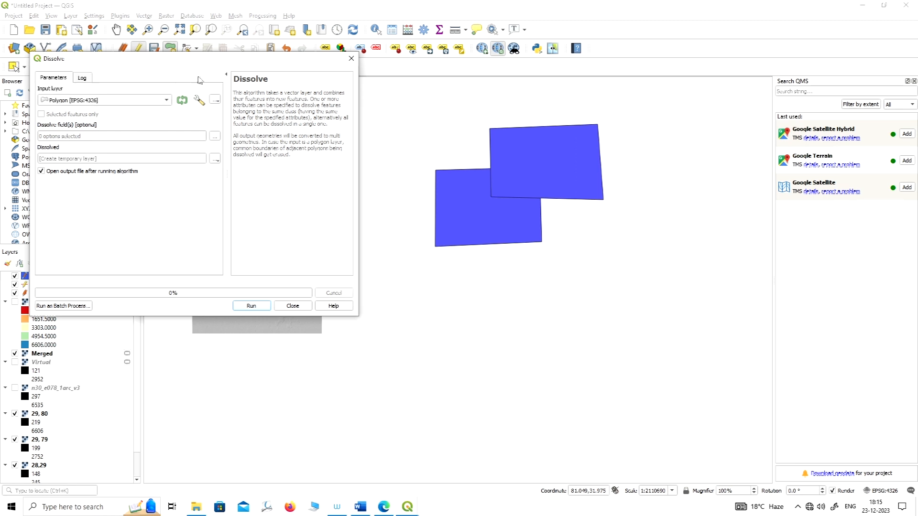
{"action": "left_click_drag", "start_coordinate": [209, 65], "coordinate": [223, 65]}
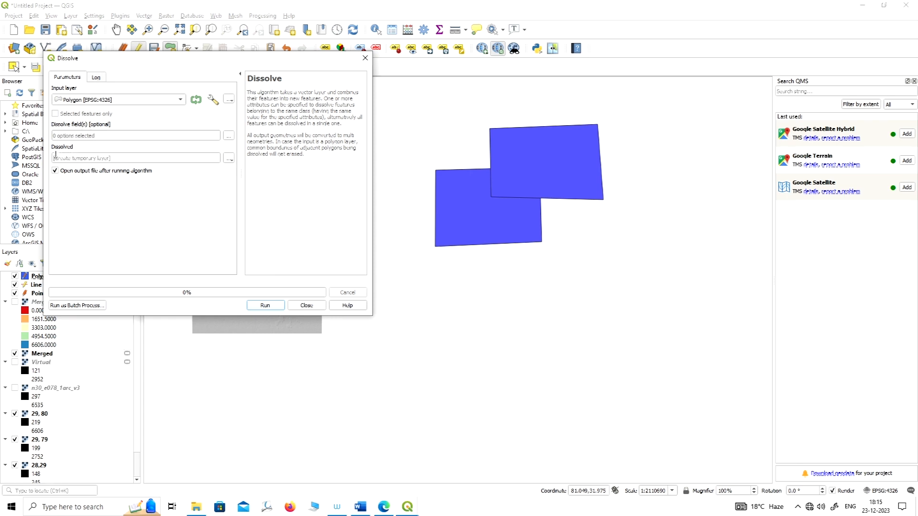
{"action": "left_click", "coordinate": [265, 306]}
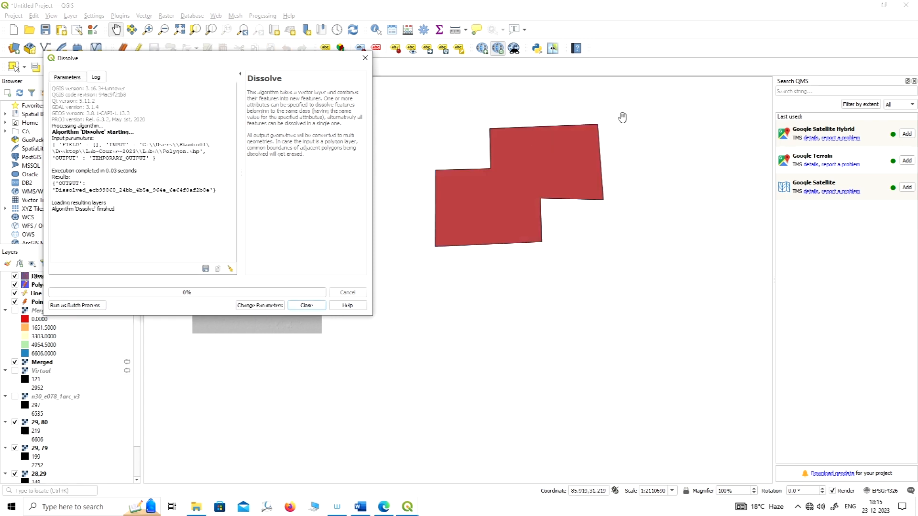
{"action": "left_click", "coordinate": [365, 58]}
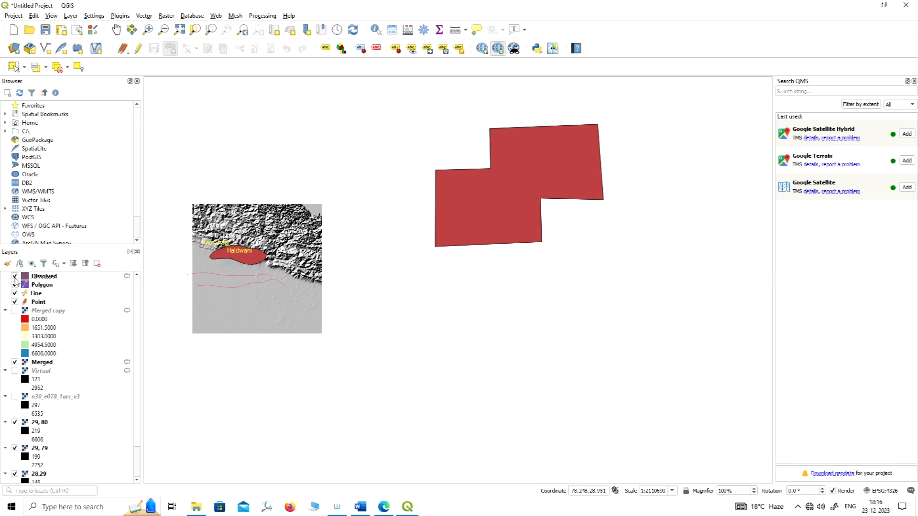
Hide the Dissolved layer and select the northeastern rectangle in the Polygon layer.
{"action": "left_click", "coordinate": [15, 277]}
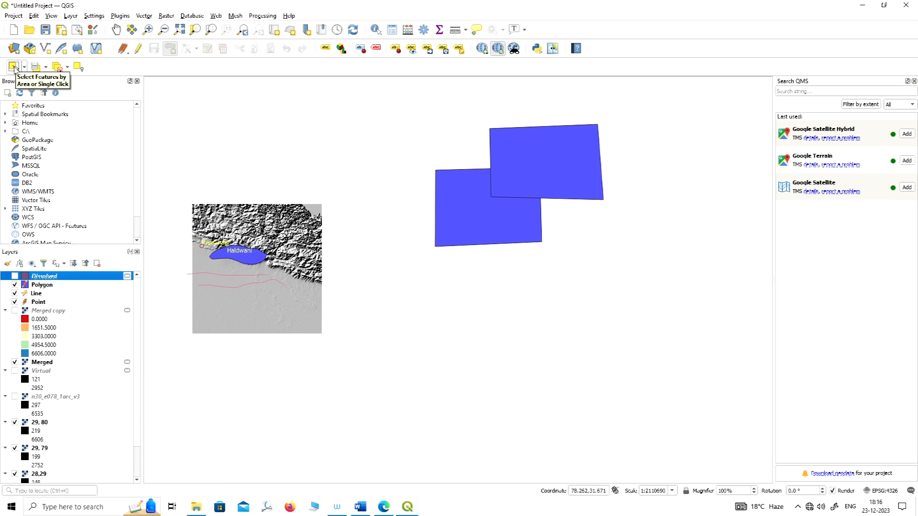
{"action": "left_click", "coordinate": [15, 67]}
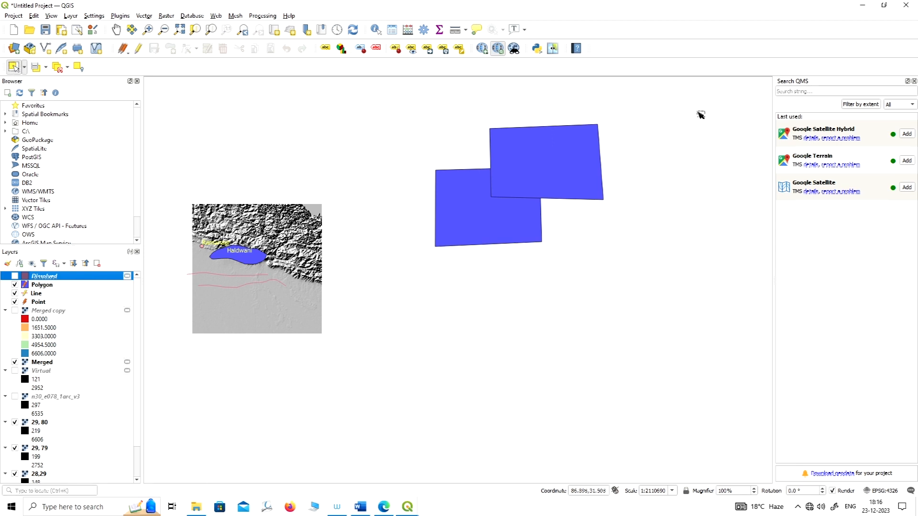
{"action": "left_click", "coordinate": [558, 153]}
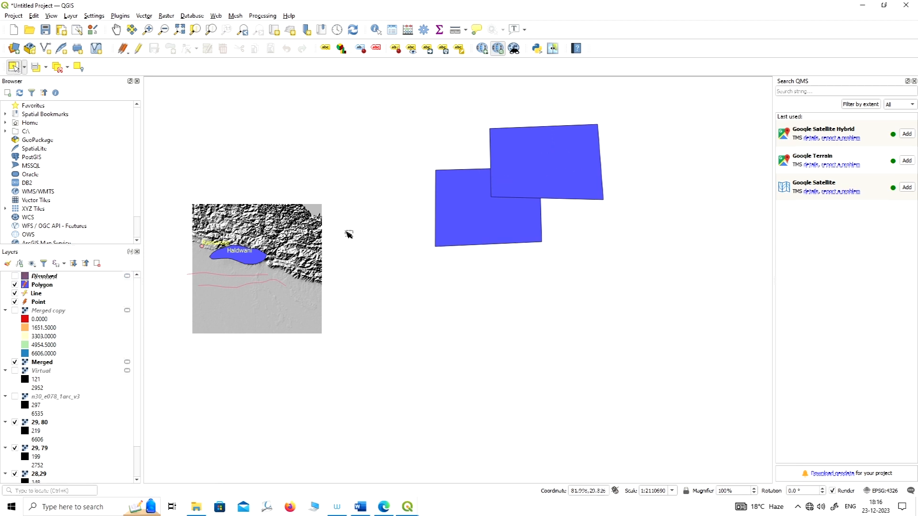
{"action": "left_click", "coordinate": [44, 285]}
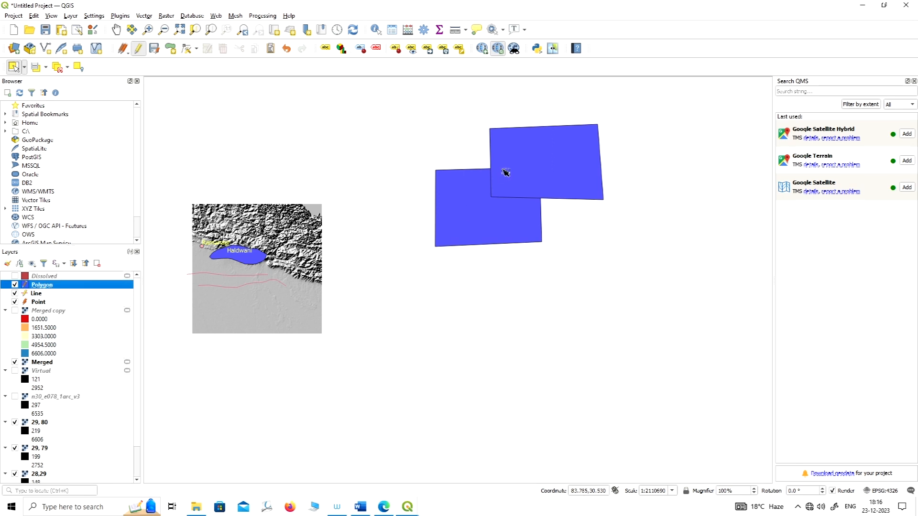
{"action": "left_click", "coordinate": [576, 172]}
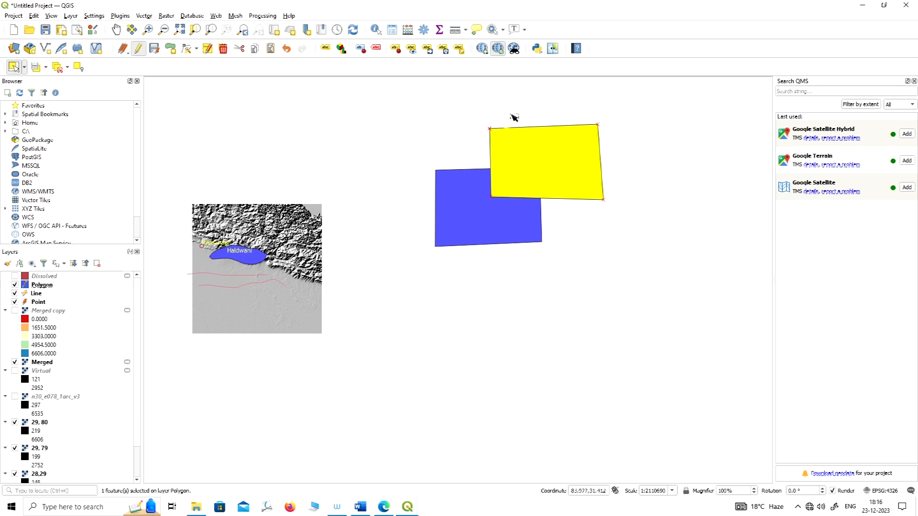
Select the Polygon layer's features one at a time and compare them with the Dissolved layer by briefly showing it.
{"action": "left_click", "coordinate": [508, 225]}
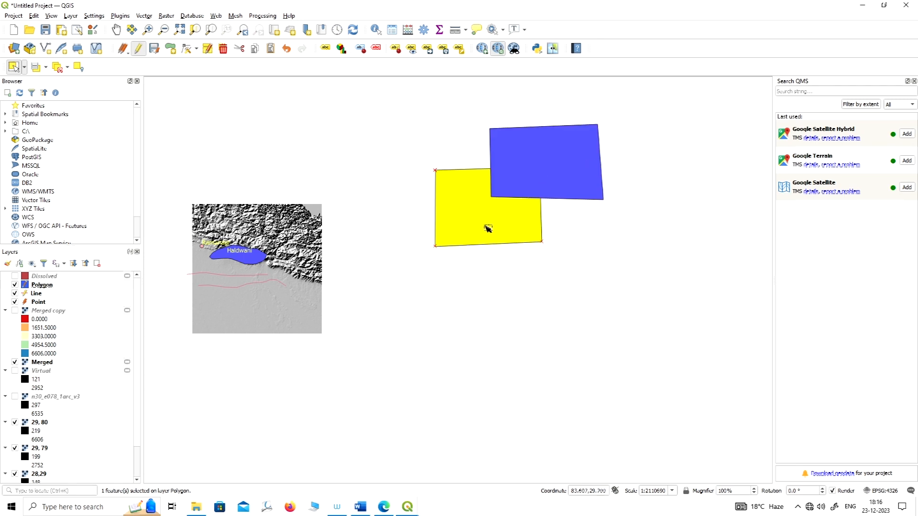
{"action": "left_click", "coordinate": [250, 261]}
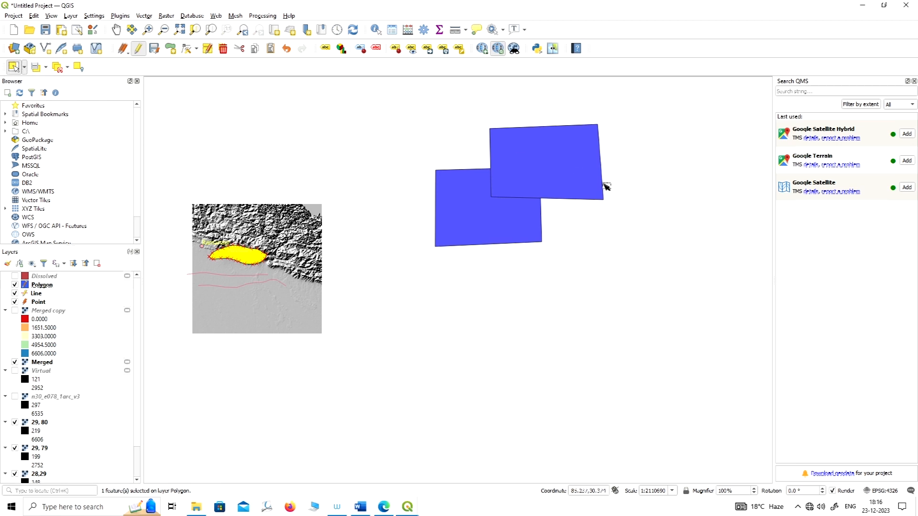
{"action": "left_click", "coordinate": [547, 157]}
{"action": "left_click", "coordinate": [485, 223]}
{"action": "left_click", "coordinate": [550, 141]}
{"action": "left_click", "coordinate": [455, 229]}
{"action": "left_click", "coordinate": [532, 177]}
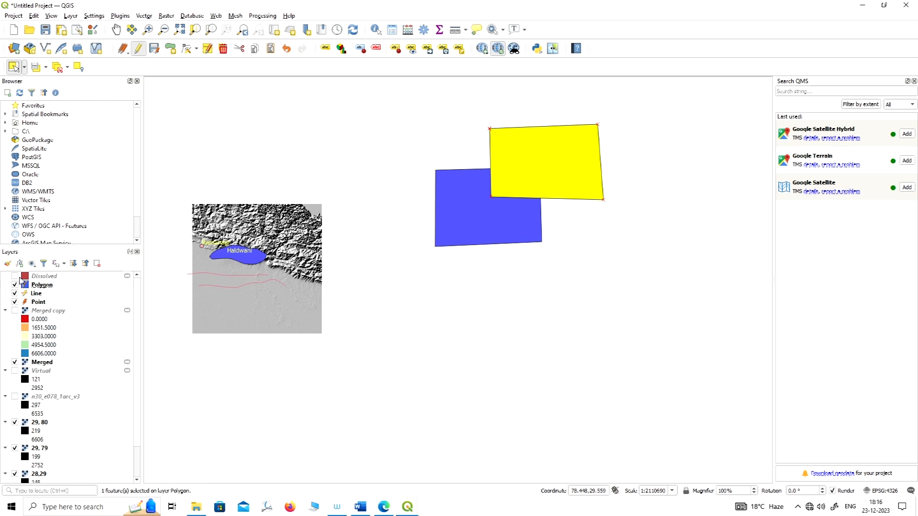
{"action": "left_click", "coordinate": [15, 276]}
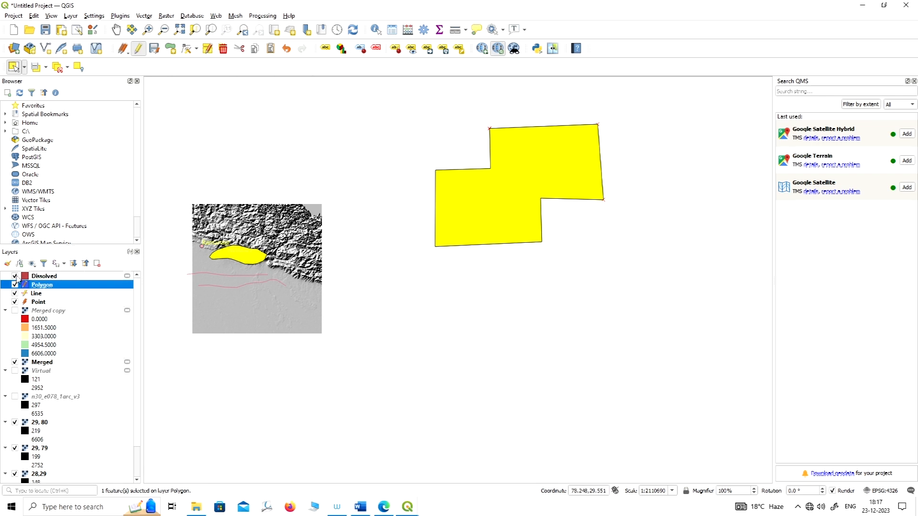
{"action": "left_click", "coordinate": [15, 276]}
Run Union on the Polygon layer without an overlay into a temporary layer, and select the overlap area of the result.
{"action": "left_click", "coordinate": [144, 16]}
{"action": "mouse_move", "coordinate": [211, 26]}
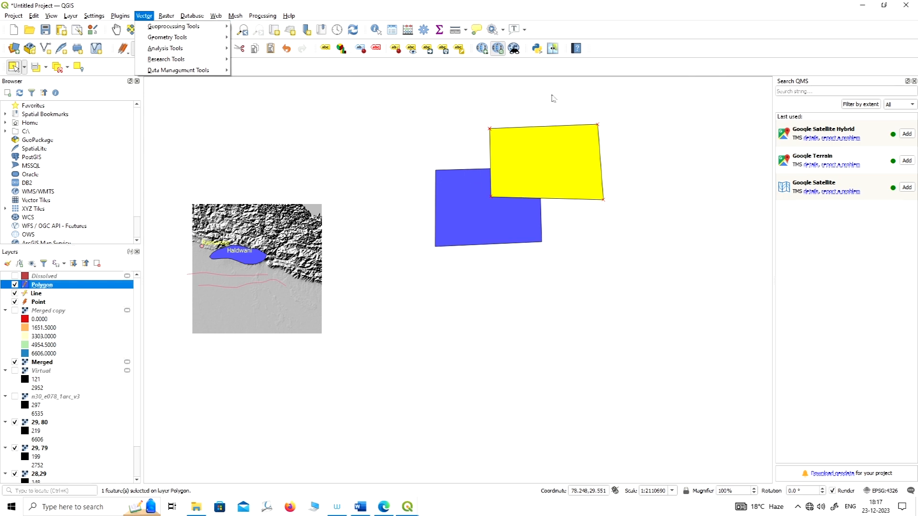
{"action": "mouse_move", "coordinate": [168, 30]}
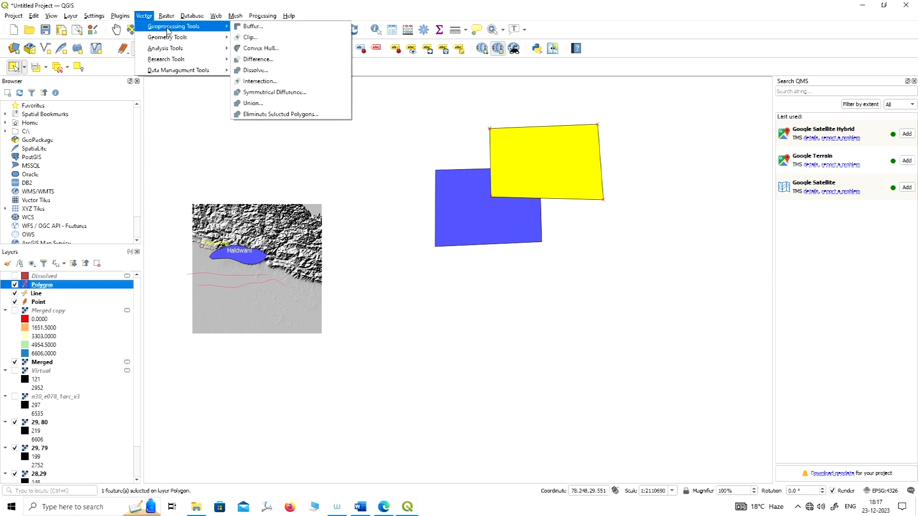
{"action": "left_click", "coordinate": [264, 104]}
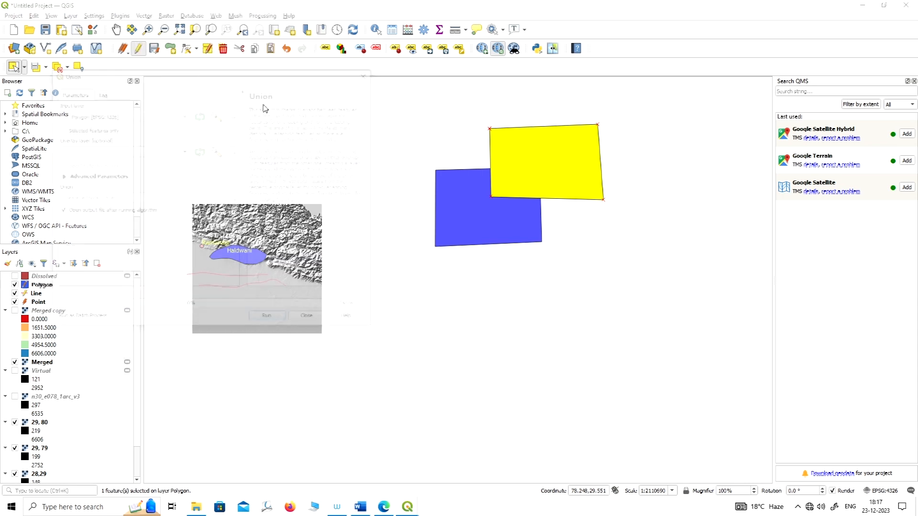
{"action": "left_click_drag", "start_coordinate": [272, 77], "coordinate": [458, 22]}
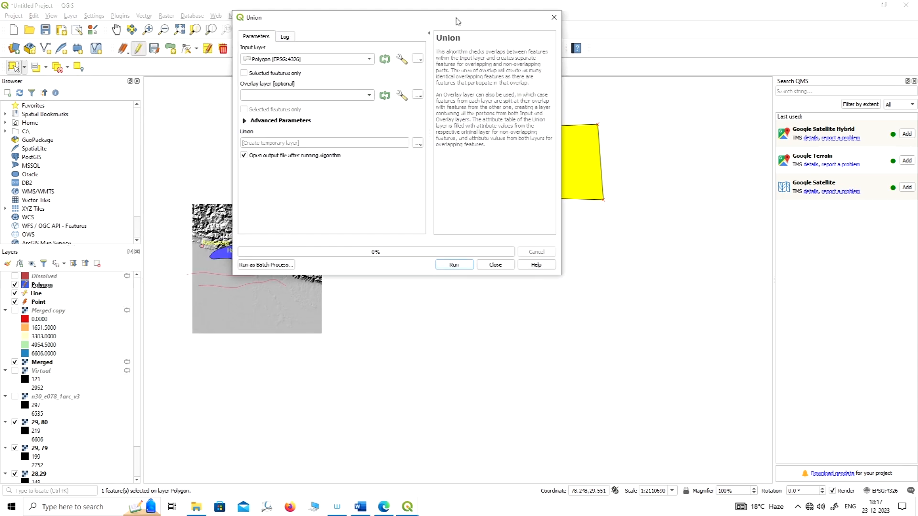
{"action": "left_click", "coordinate": [454, 264]}
{"action": "left_click_drag", "start_coordinate": [470, 21], "coordinate": [321, 30]}
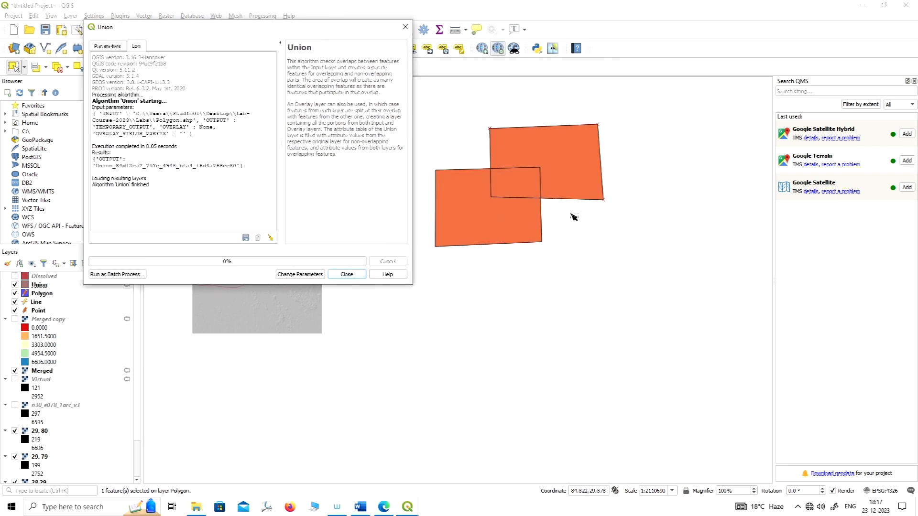
{"action": "left_click", "coordinate": [526, 186]}
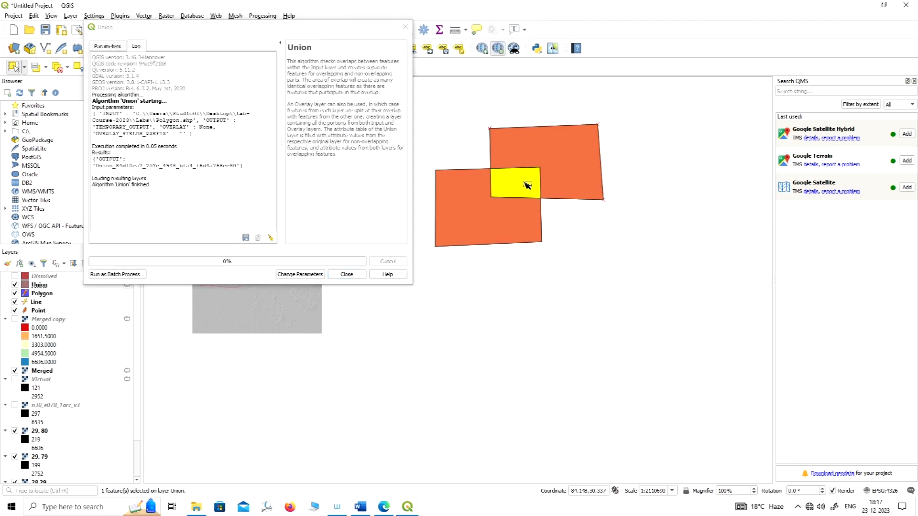
{"action": "left_click", "coordinate": [405, 27]}
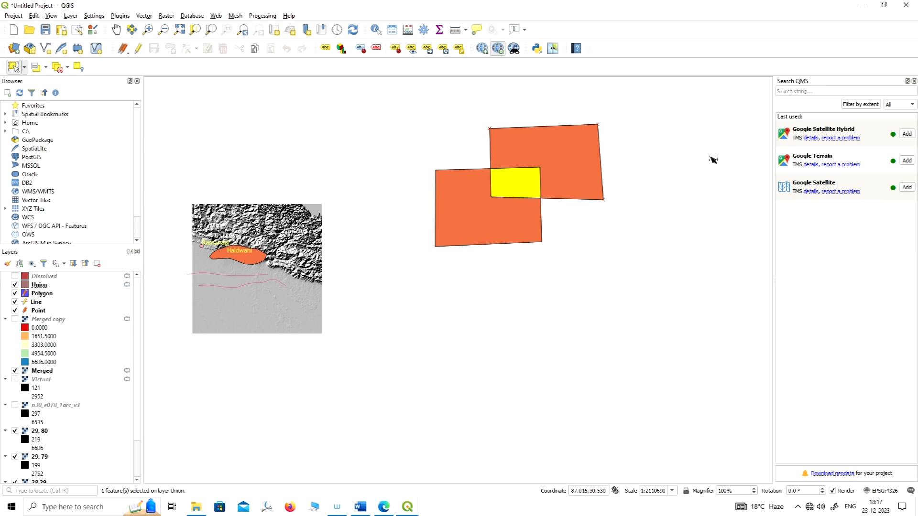
{"action": "scroll", "coordinate": [620, 177], "scroll_direction": "up", "scroll_amount": 1}
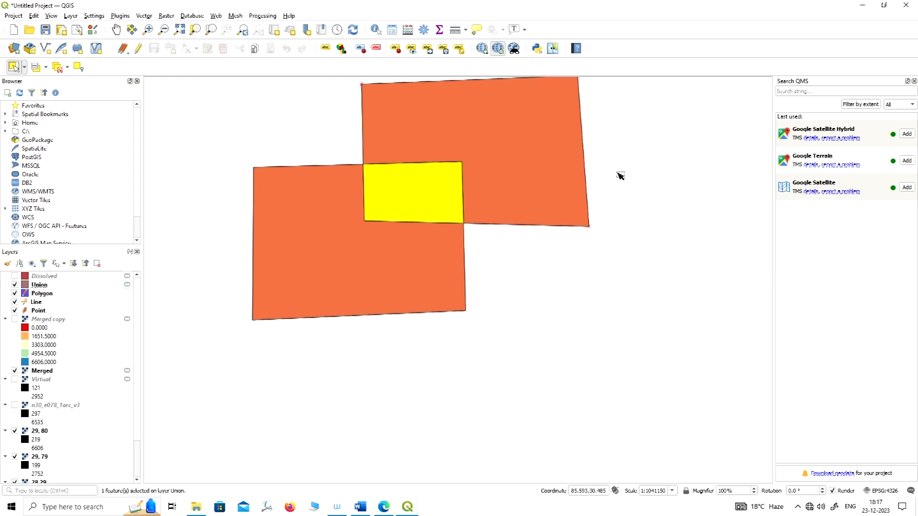
{"action": "scroll", "coordinate": [676, 199], "scroll_direction": "down", "scroll_amount": 1}
{"action": "scroll", "coordinate": [672, 201], "scroll_direction": "down", "scroll_amount": 1}
{"action": "scroll", "coordinate": [462, 258], "scroll_direction": "up", "scroll_amount": 1}
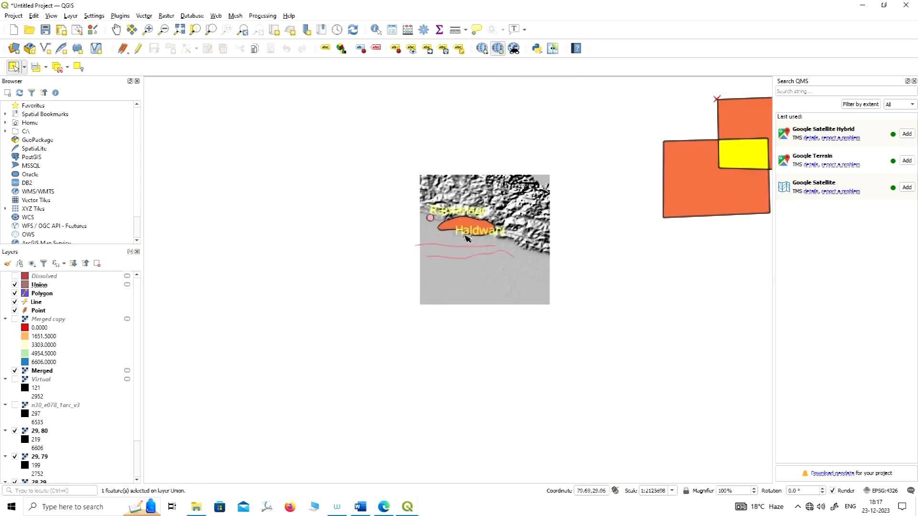
{"action": "scroll", "coordinate": [330, 254], "scroll_direction": "down", "scroll_amount": 1}
{"action": "scroll", "coordinate": [483, 218], "scroll_direction": "up", "scroll_amount": 1}
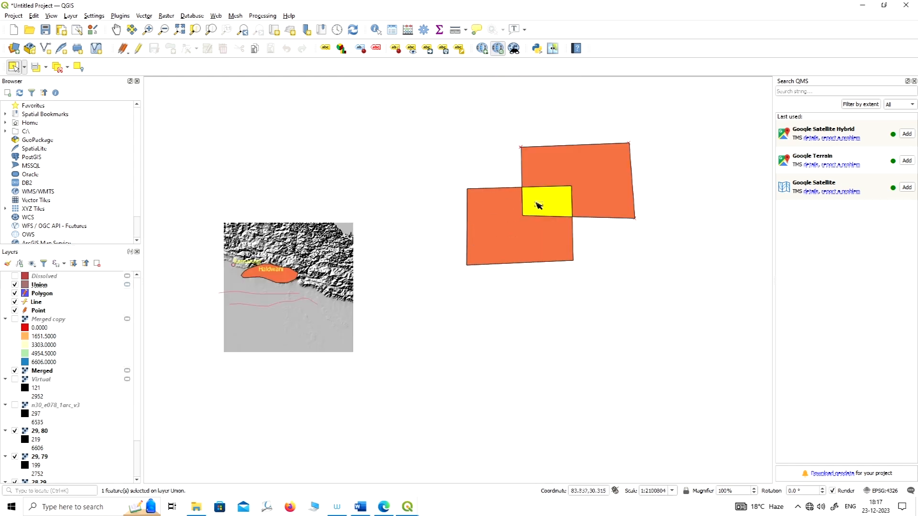
{"action": "scroll", "coordinate": [538, 206], "scroll_direction": "down", "scroll_amount": 1}
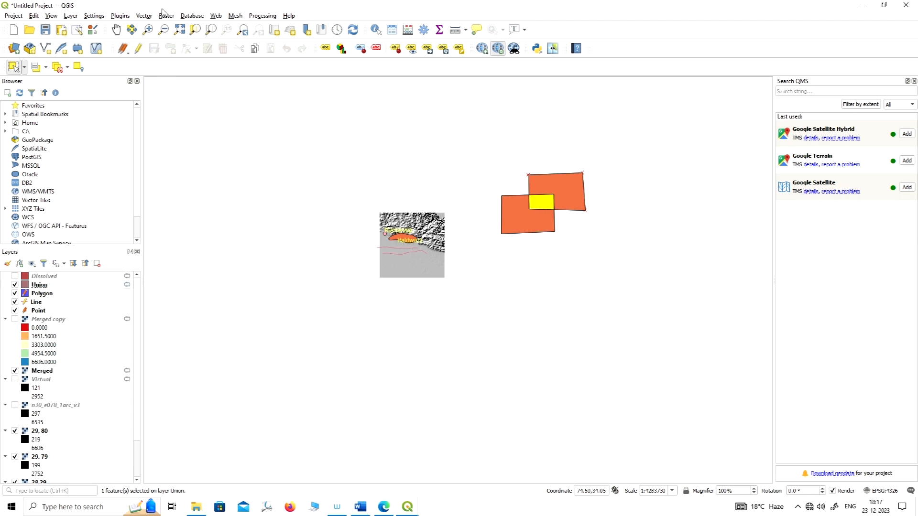
{"action": "left_click", "coordinate": [175, 16]}
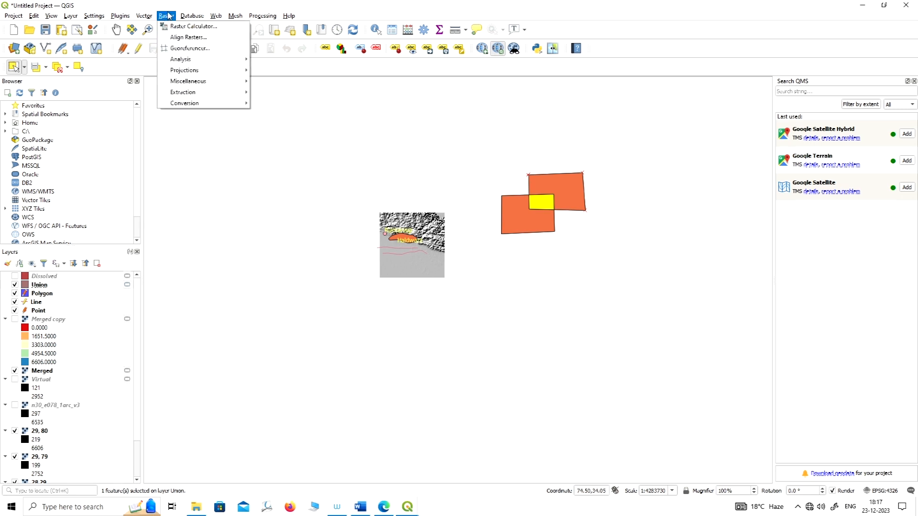
{"action": "mouse_move", "coordinate": [188, 82]}
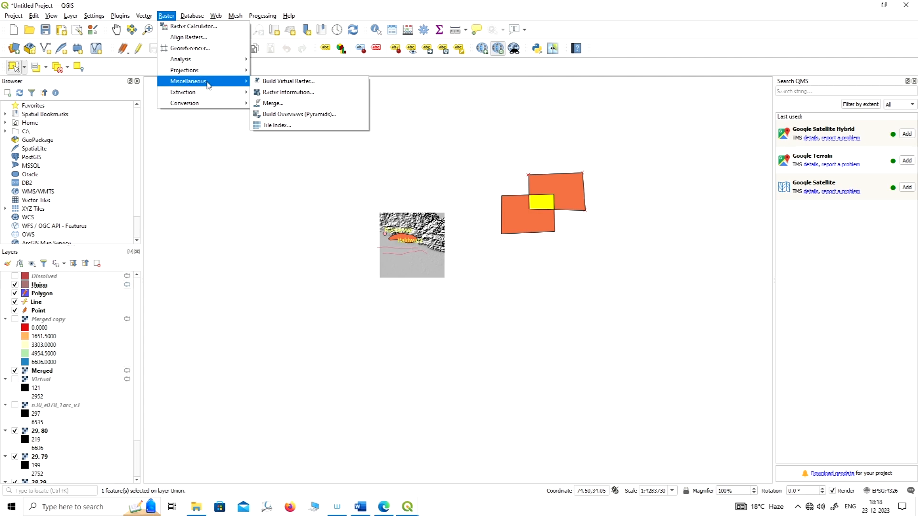
{"action": "left_click", "coordinate": [354, 71]}
{"action": "scroll", "coordinate": [419, 258], "scroll_direction": "up", "scroll_amount": 3}
{"action": "scroll", "coordinate": [389, 229], "scroll_direction": "down", "scroll_amount": 1}
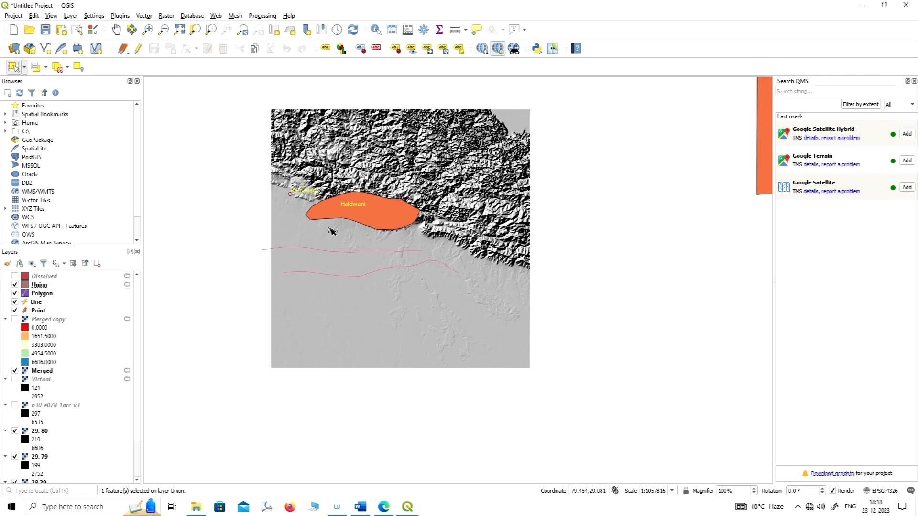
{"action": "scroll", "coordinate": [464, 254], "scroll_direction": "up", "scroll_amount": 1}
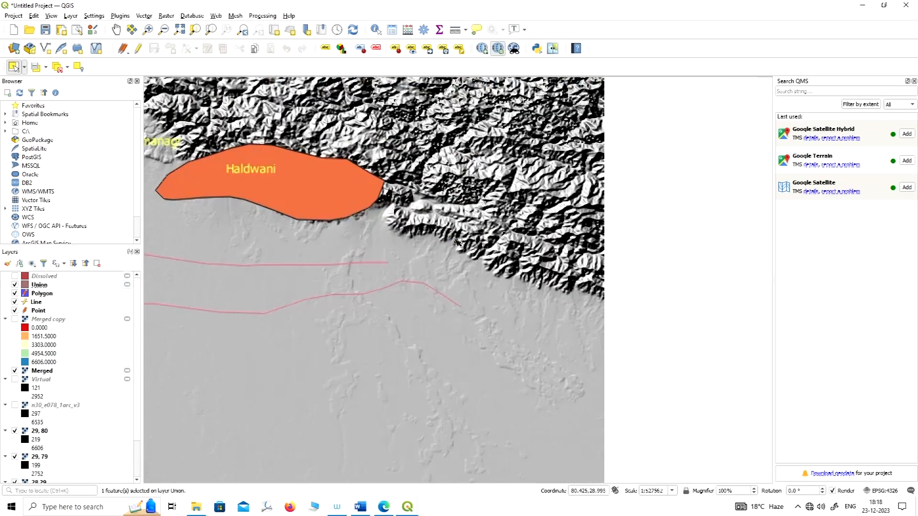
{"action": "scroll", "coordinate": [538, 279], "scroll_direction": "down", "scroll_amount": 1}
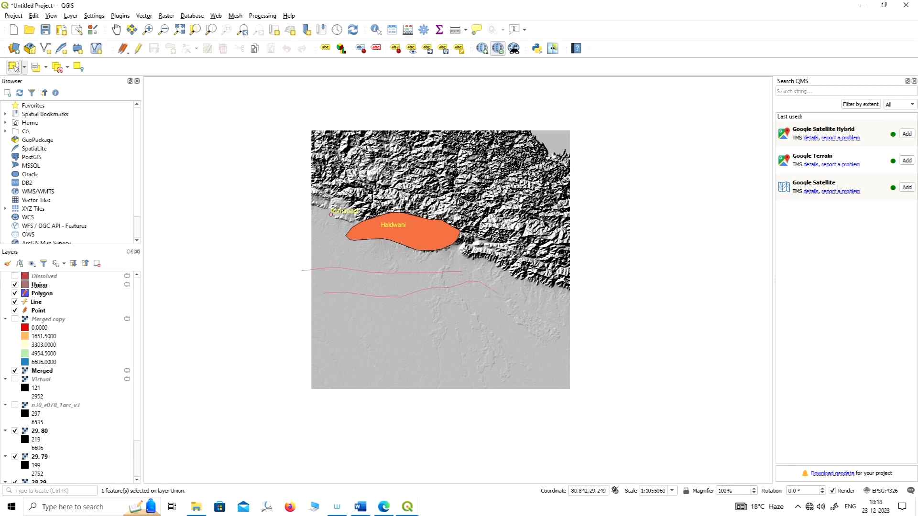
{"action": "scroll", "coordinate": [512, 256], "scroll_direction": "up", "scroll_amount": 1}
{"action": "scroll", "coordinate": [457, 239], "scroll_direction": "down", "scroll_amount": 1}
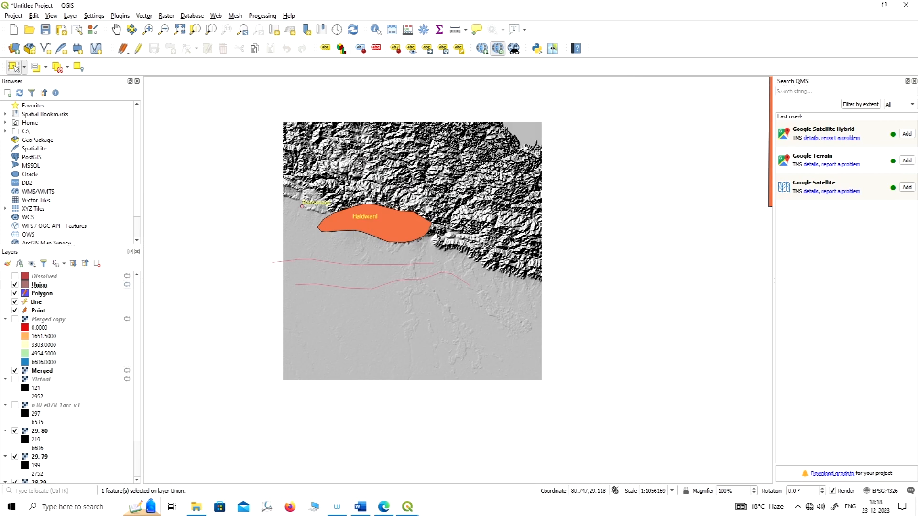
{"action": "scroll", "coordinate": [512, 239], "scroll_direction": "up", "scroll_amount": 1}
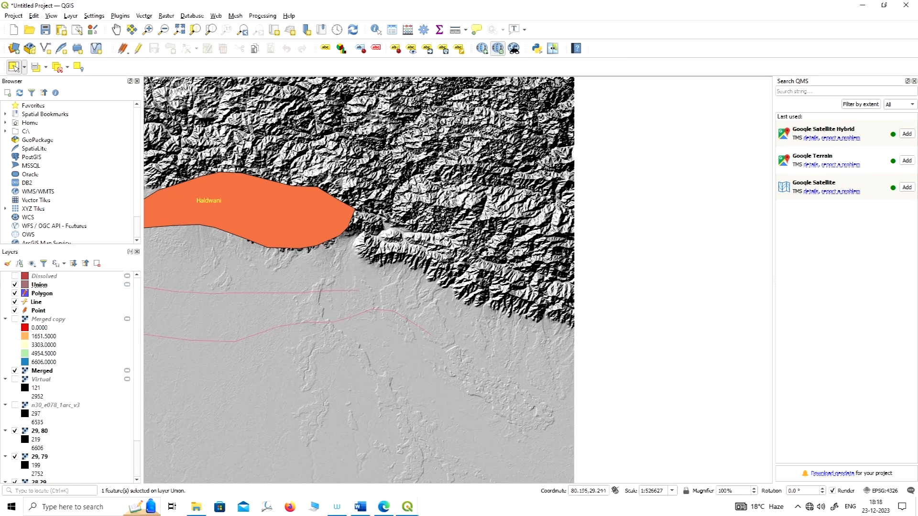
{"action": "scroll", "coordinate": [550, 239], "scroll_direction": "down", "scroll_amount": 1}
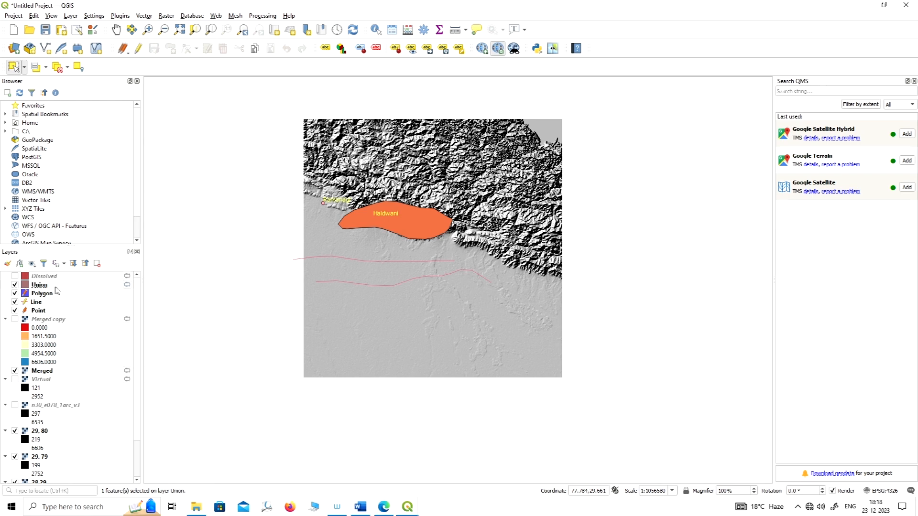
{"action": "scroll", "coordinate": [523, 253], "scroll_direction": "up", "scroll_amount": 1}
{"action": "scroll", "coordinate": [454, 272], "scroll_direction": "down", "scroll_amount": 1}
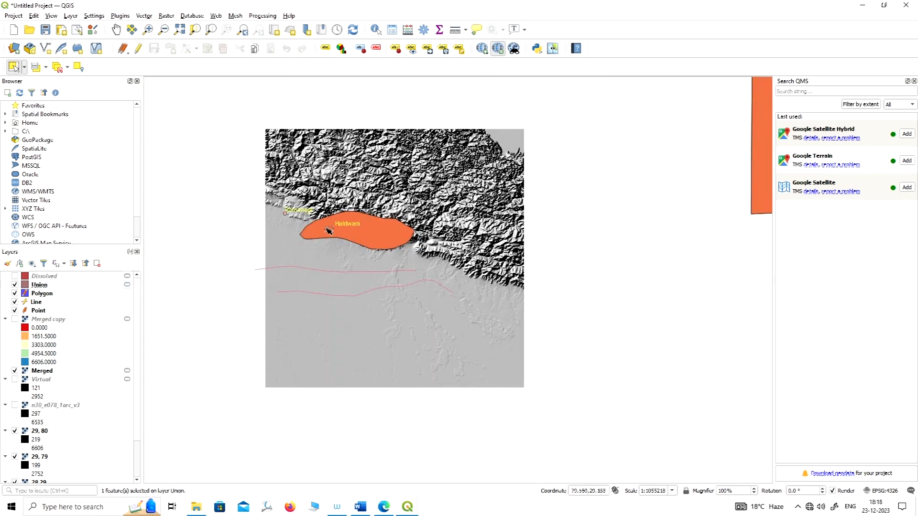
Start Clip Raster by Extent and set the Merged raster as the input layer.
{"action": "scroll", "coordinate": [453, 233], "scroll_direction": "up", "scroll_amount": 1}
{"action": "scroll", "coordinate": [495, 240], "scroll_direction": "down", "scroll_amount": 1}
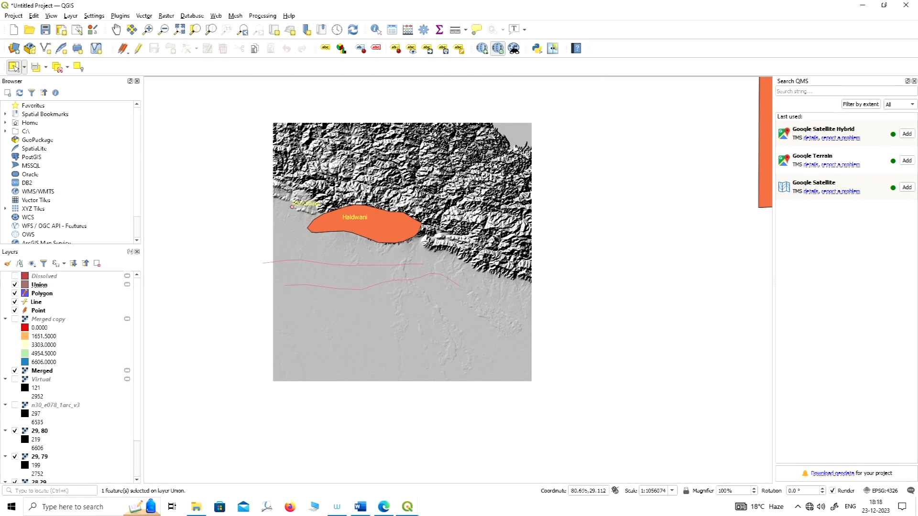
{"action": "left_click", "coordinate": [167, 17]}
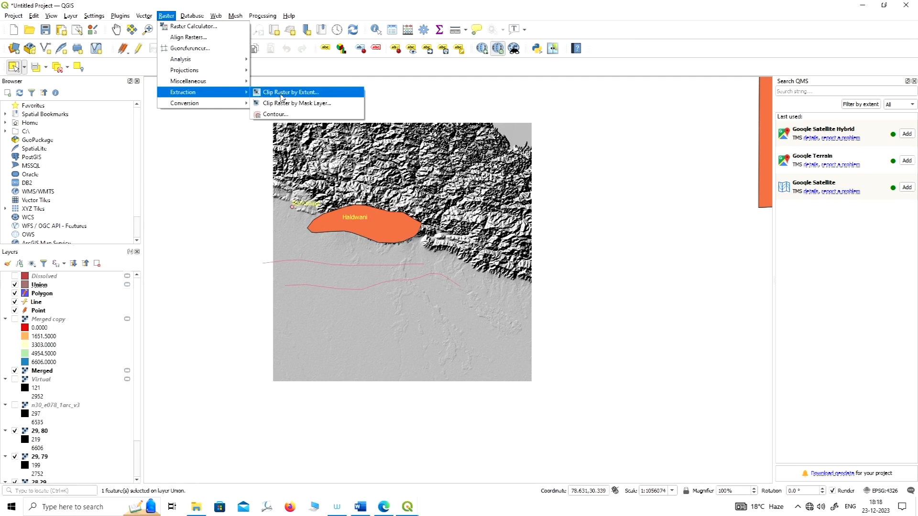
{"action": "left_click", "coordinate": [331, 96]}
{"action": "left_click_drag", "start_coordinate": [346, 47], "coordinate": [707, 31]}
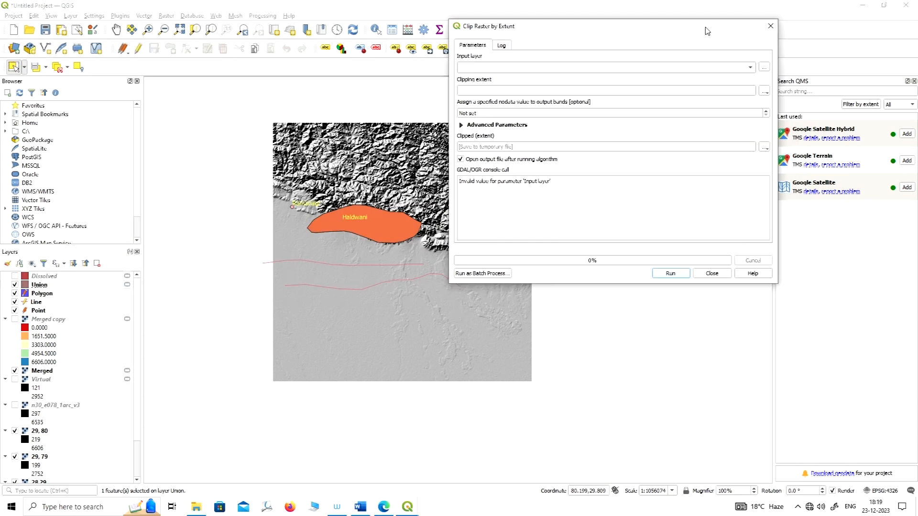
{"action": "left_click", "coordinate": [717, 67]}
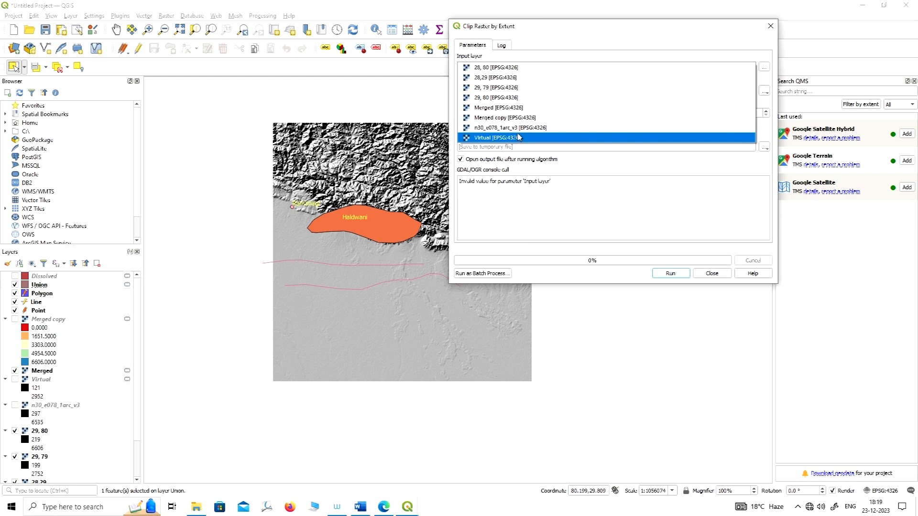
{"action": "left_click", "coordinate": [505, 109]}
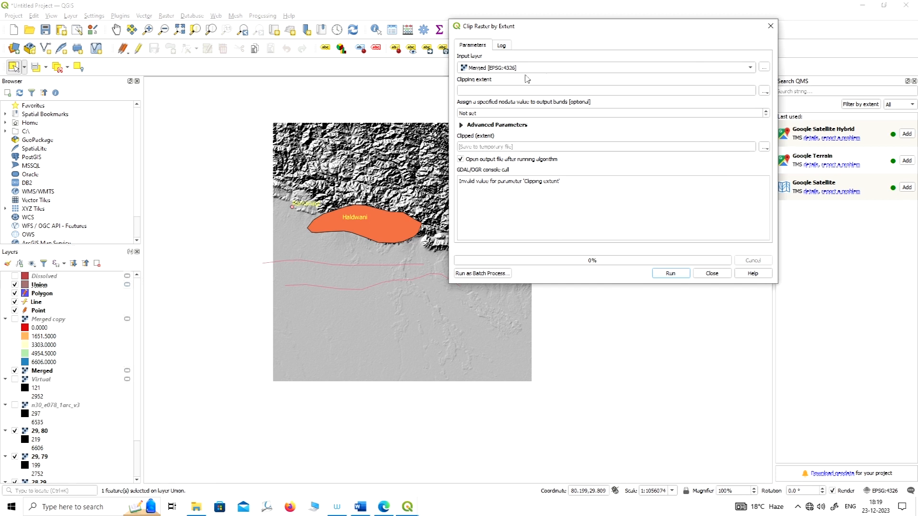
{"action": "left_click", "coordinate": [573, 72]}
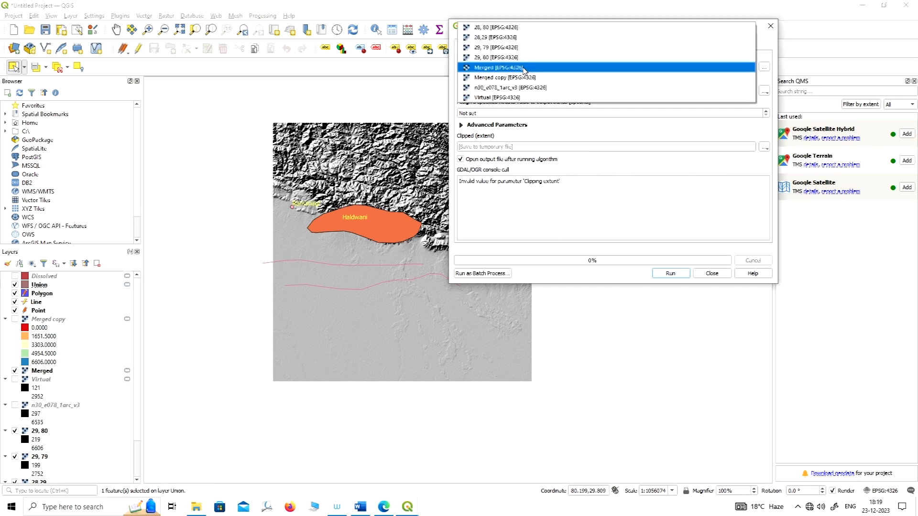
{"action": "left_click", "coordinate": [552, 69]}
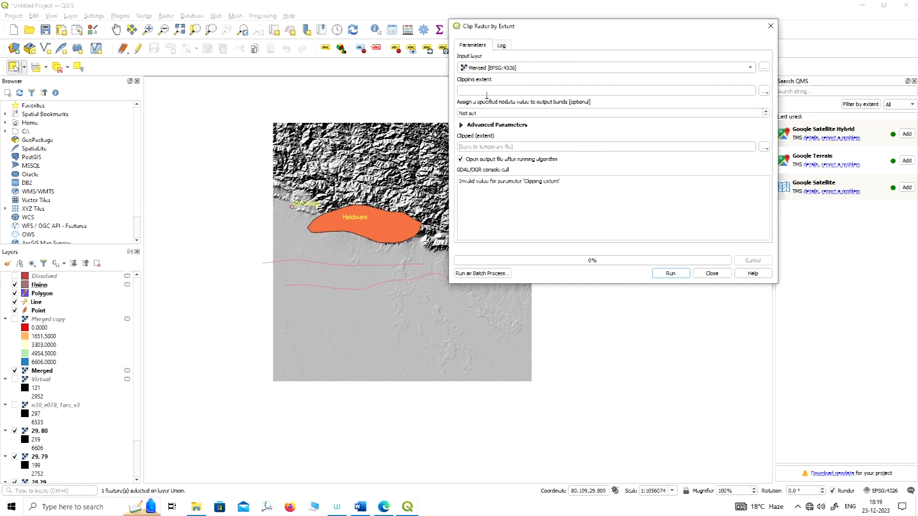
Draw the clipping extent on the canvas over the Merged raster's eastern edge, about 80.43 to 81.00 longitude and 28.84 to 29.32 latitude.
{"action": "left_click", "coordinate": [764, 92]}
{"action": "left_click", "coordinate": [715, 33]}
{"action": "left_click", "coordinate": [764, 91]}
{"action": "mouse_move", "coordinate": [798, 102]}
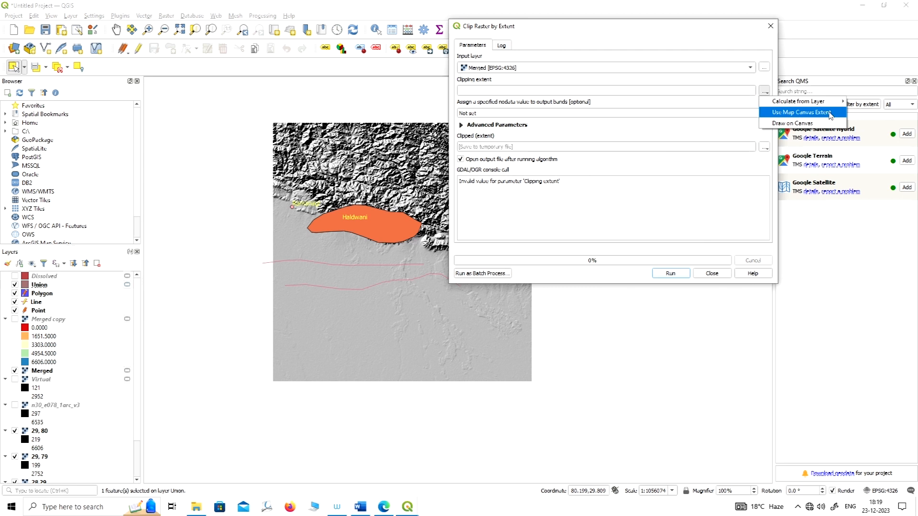
{"action": "left_click", "coordinate": [803, 125]}
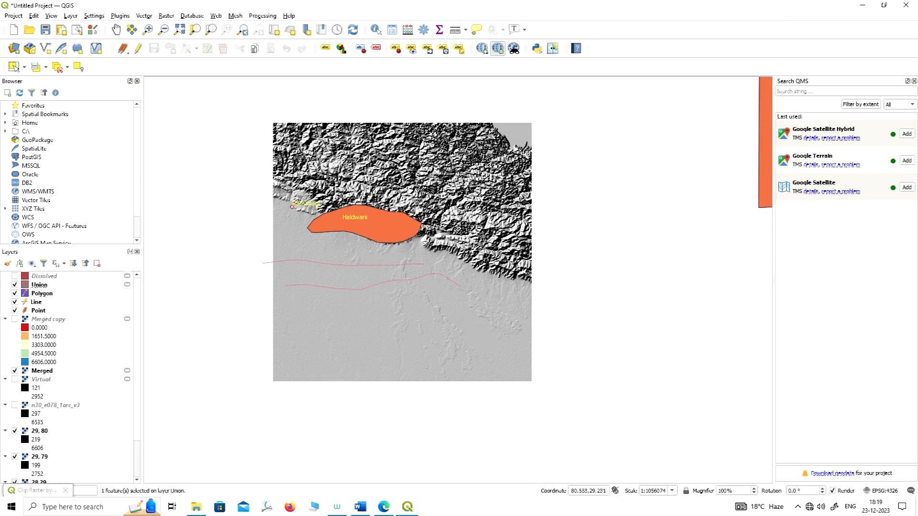
{"action": "left_click_drag", "start_coordinate": [456, 209], "coordinate": [533, 276]}
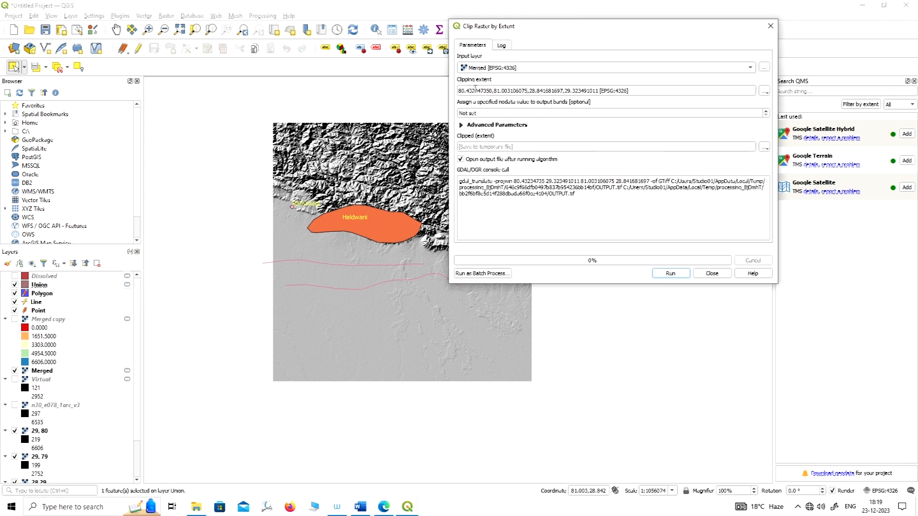
Run the extent clip into a temporary file and close the tool's dialog.
{"action": "left_click_drag", "start_coordinate": [459, 89], "coordinate": [652, 89]}
{"action": "left_click_drag", "start_coordinate": [675, 27], "coordinate": [617, 26]}
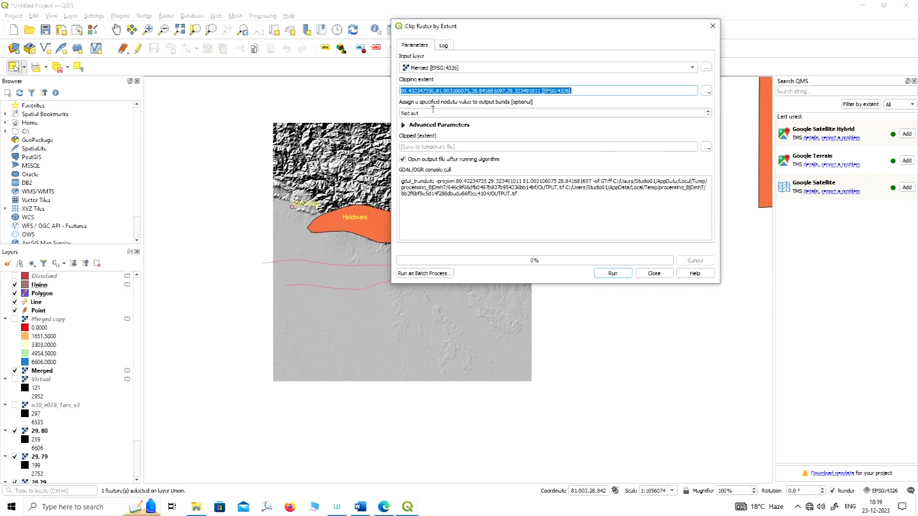
{"action": "left_click", "coordinate": [613, 273]}
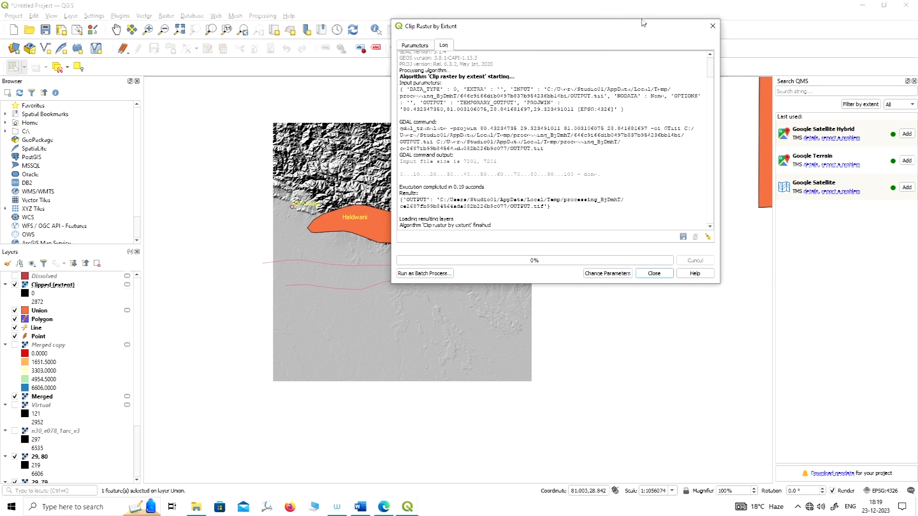
{"action": "left_click", "coordinate": [654, 274]}
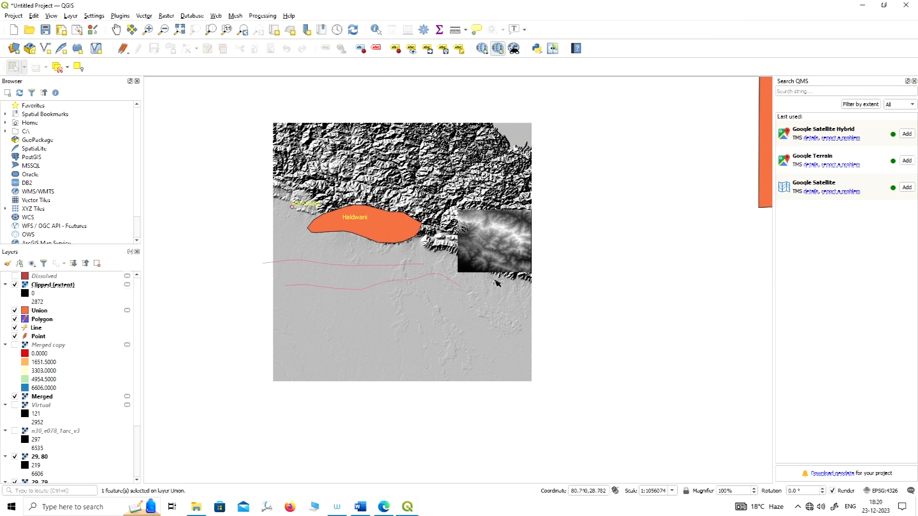
Hide the Merged raster and the tiles 29, 80; 29, 79; 28,29 and 28, 80, and inspect the clipped raster.
{"action": "scroll", "coordinate": [495, 249], "scroll_direction": "up", "scroll_amount": 1}
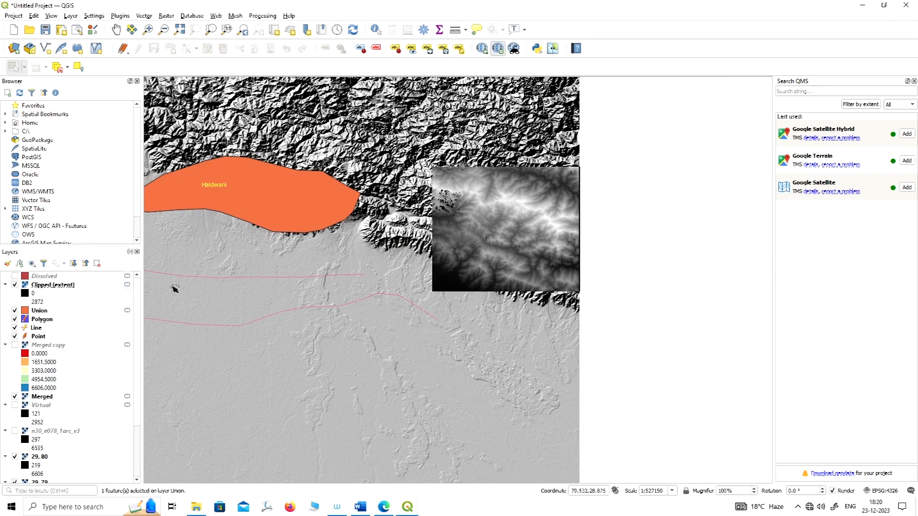
{"action": "left_click", "coordinate": [15, 396]}
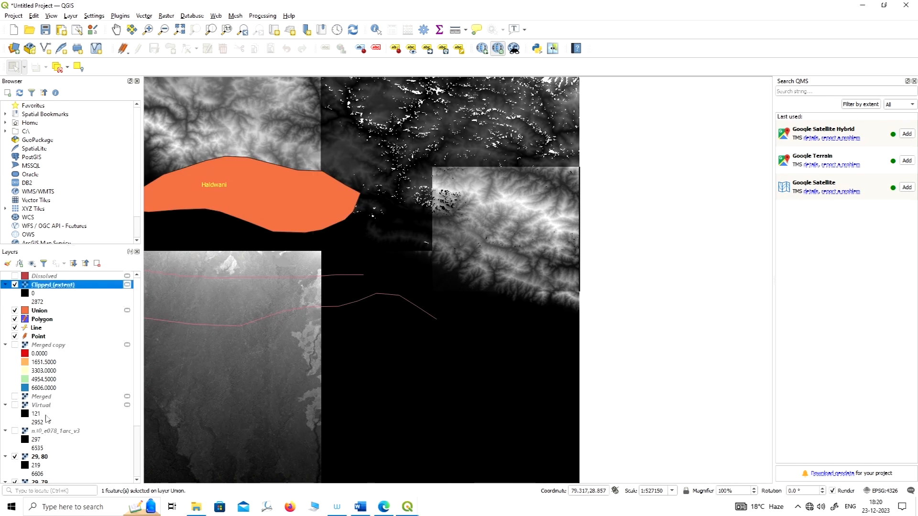
{"action": "scroll", "coordinate": [29, 430], "scroll_direction": "down", "scroll_amount": 2}
{"action": "left_click", "coordinate": [15, 408]}
{"action": "left_click", "coordinate": [14, 434]}
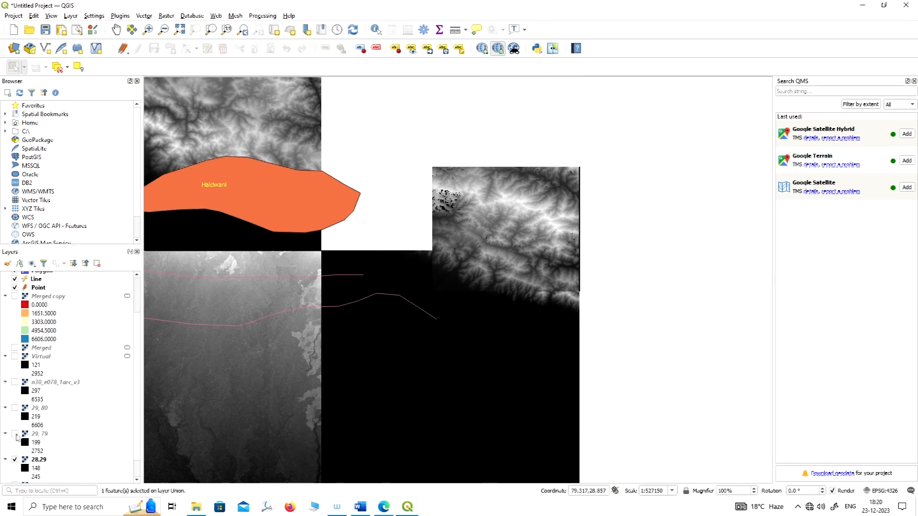
{"action": "left_click", "coordinate": [14, 459]}
{"action": "scroll", "coordinate": [35, 448], "scroll_direction": "down", "scroll_amount": 1}
{"action": "left_click", "coordinate": [15, 462]}
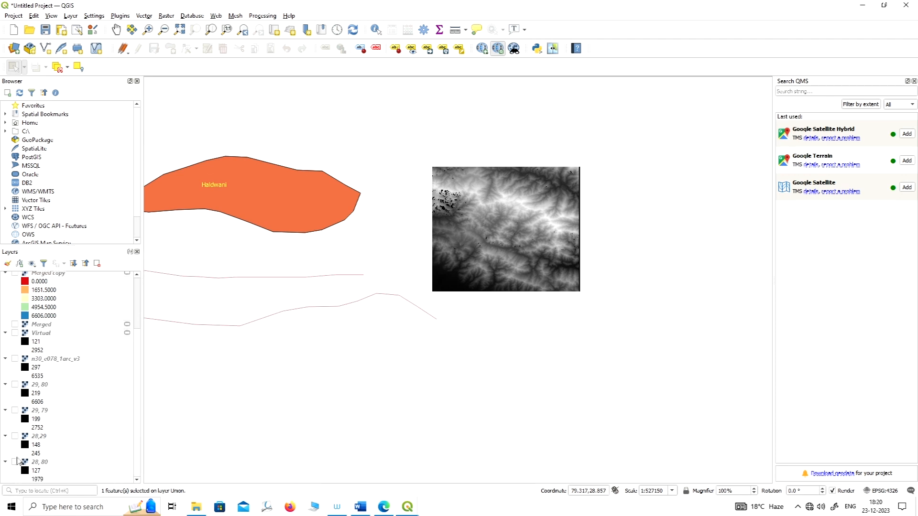
{"action": "scroll", "coordinate": [476, 220], "scroll_direction": "up", "scroll_amount": 1}
{"action": "scroll", "coordinate": [477, 220], "scroll_direction": "down", "scroll_amount": 1}
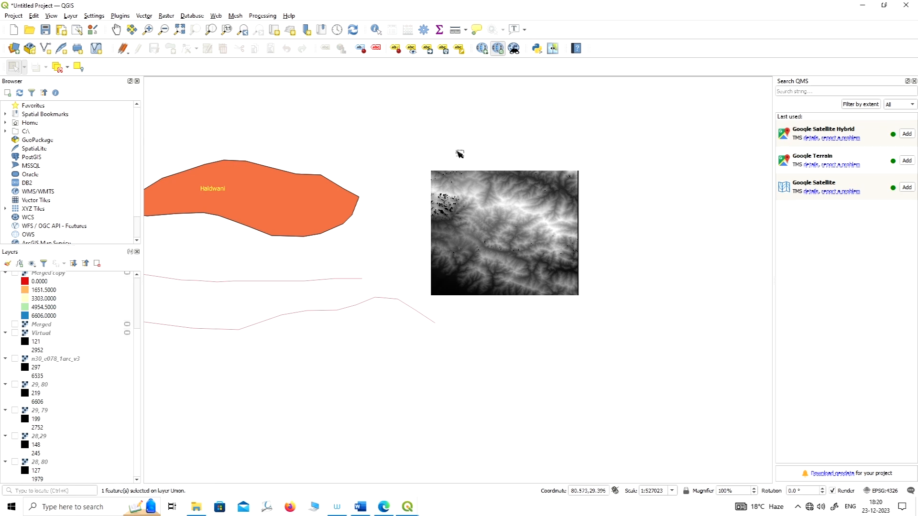
{"action": "scroll", "coordinate": [441, 230], "scroll_direction": "up", "scroll_amount": 1}
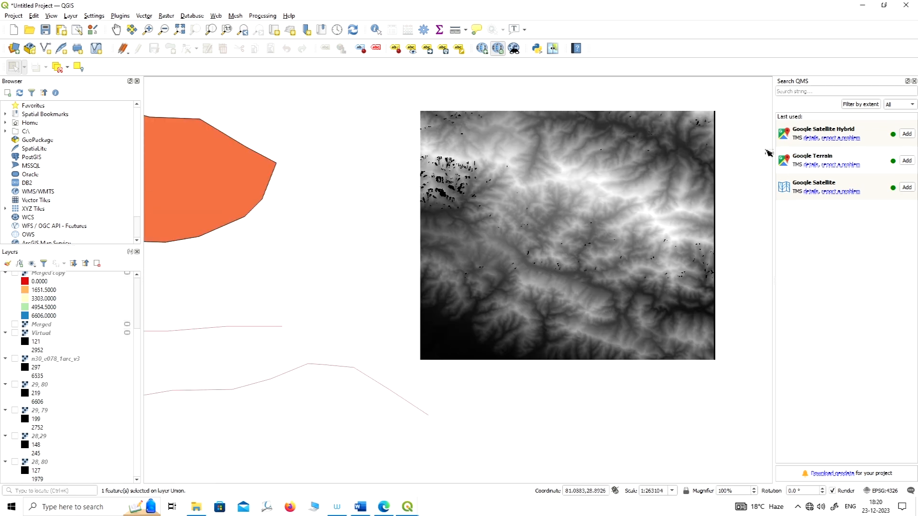
{"action": "scroll", "coordinate": [480, 243], "scroll_direction": "down", "scroll_amount": 1}
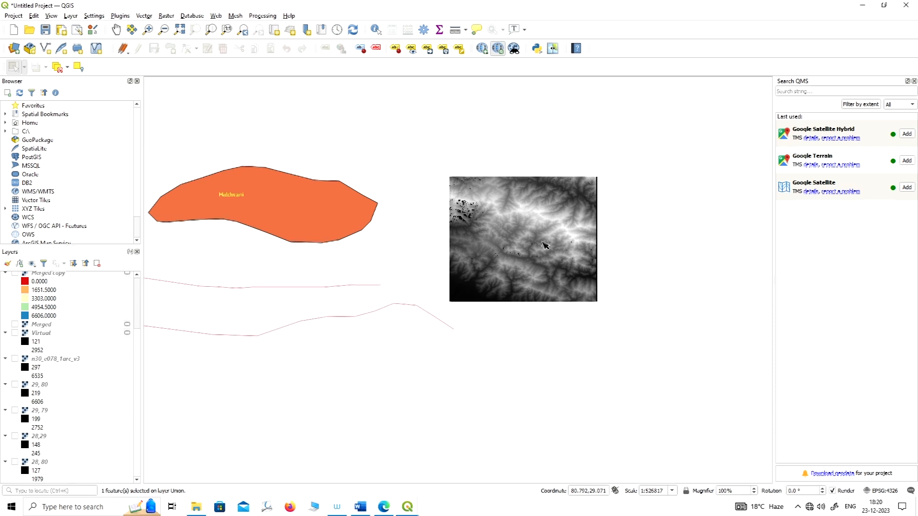
{"action": "scroll", "coordinate": [545, 245], "scroll_direction": "down", "scroll_amount": 1}
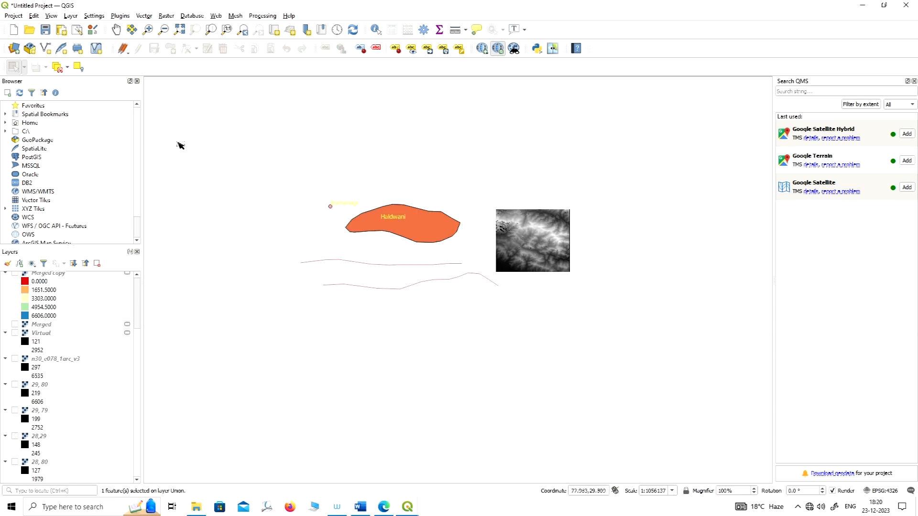
Show the Merged raster again and hide the Clipped (extent) layer.
{"action": "left_click", "coordinate": [15, 324]}
{"action": "scroll", "coordinate": [19, 335], "scroll_direction": "up", "scroll_amount": 1}
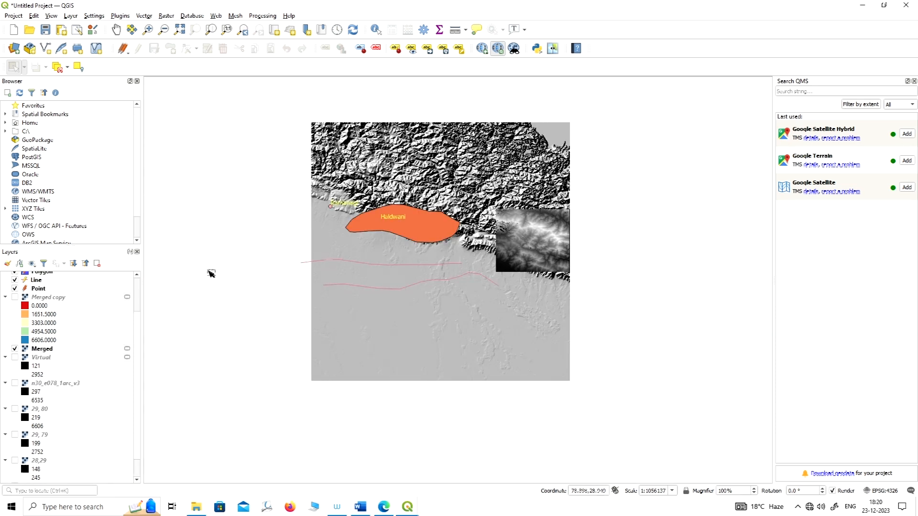
{"action": "scroll", "coordinate": [48, 309], "scroll_direction": "up", "scroll_amount": 2}
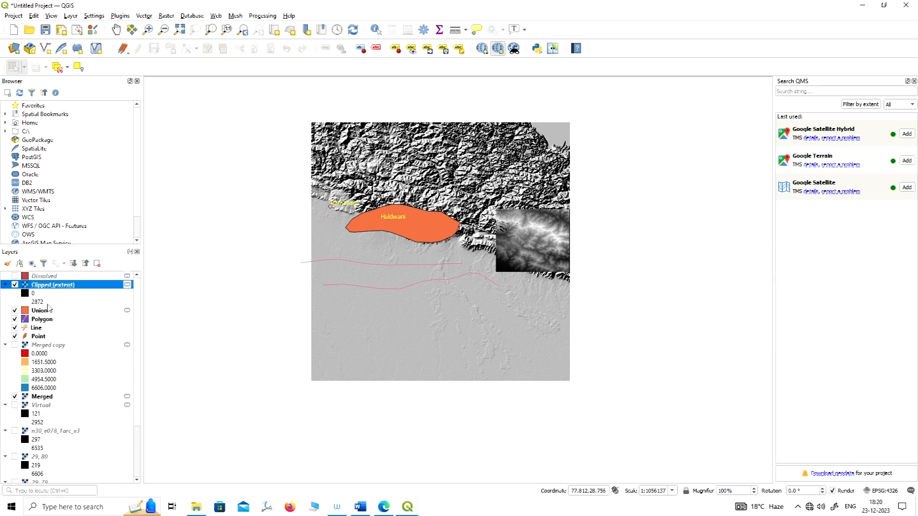
{"action": "left_click", "coordinate": [15, 285]}
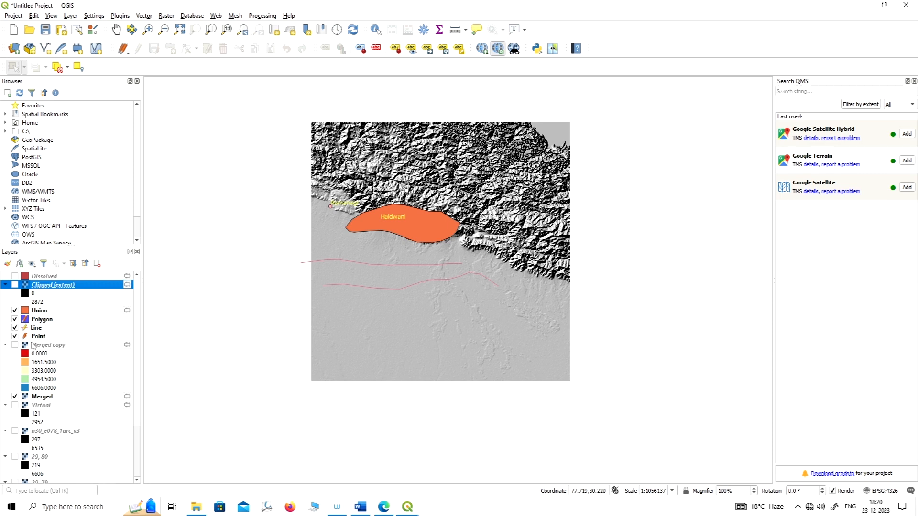
Digitize a four-cornered polygon in the Polygon layer over the Merged raster's eastern edge, with id 0.
{"action": "left_click", "coordinate": [42, 319]}
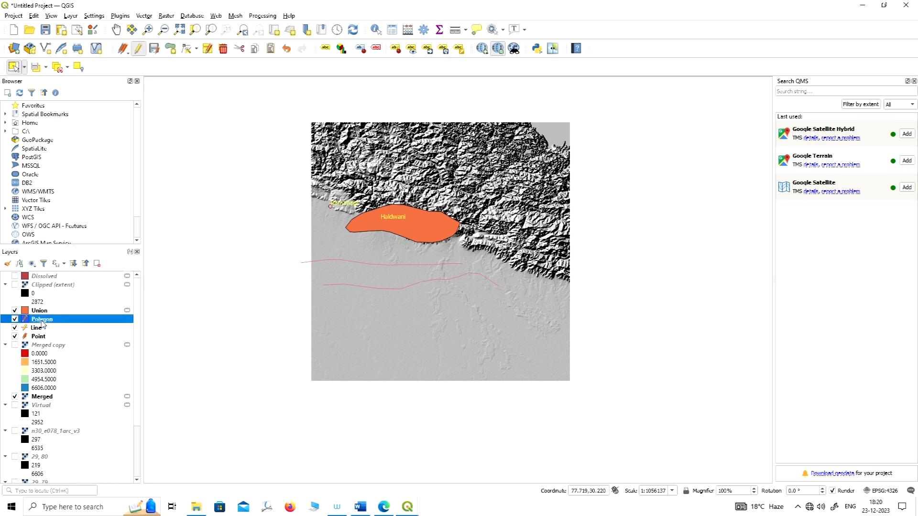
{"action": "left_click", "coordinate": [170, 48]}
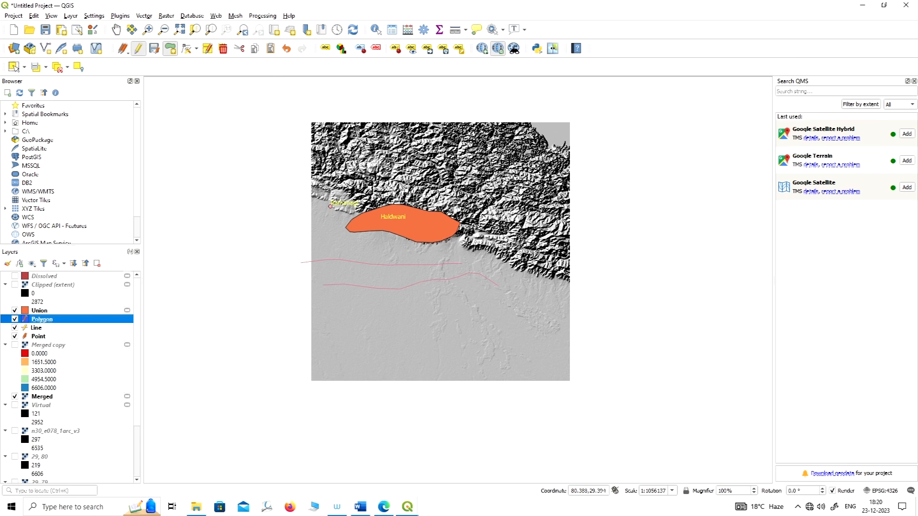
{"action": "left_click", "coordinate": [485, 199]}
{"action": "left_click", "coordinate": [564, 197]}
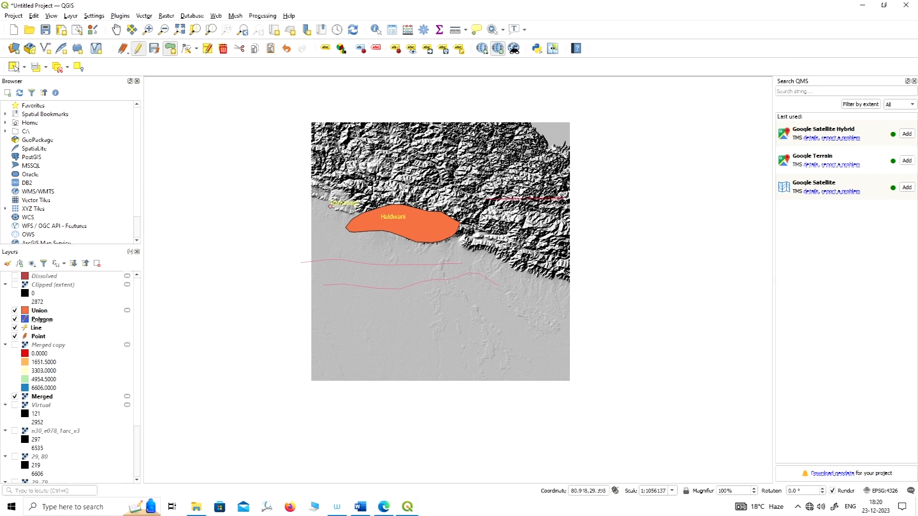
{"action": "left_click", "coordinate": [567, 282]}
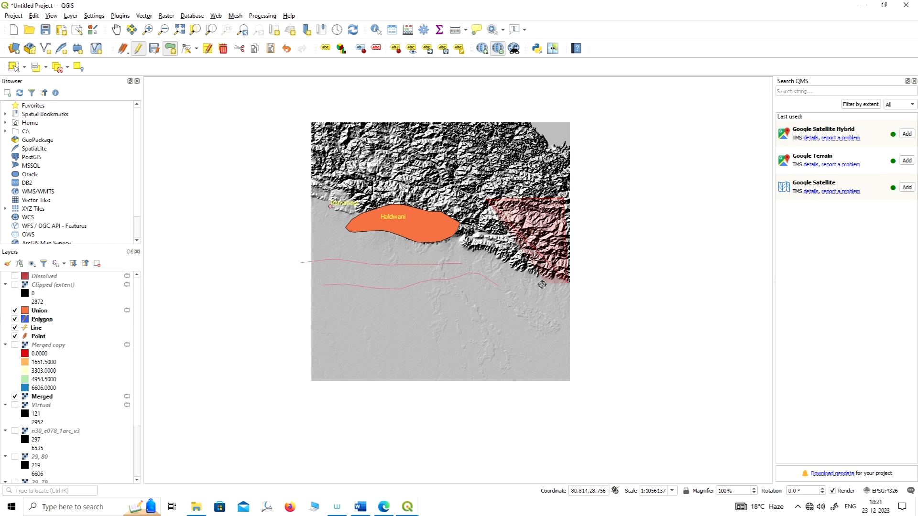
{"action": "left_click", "coordinate": [484, 279]}
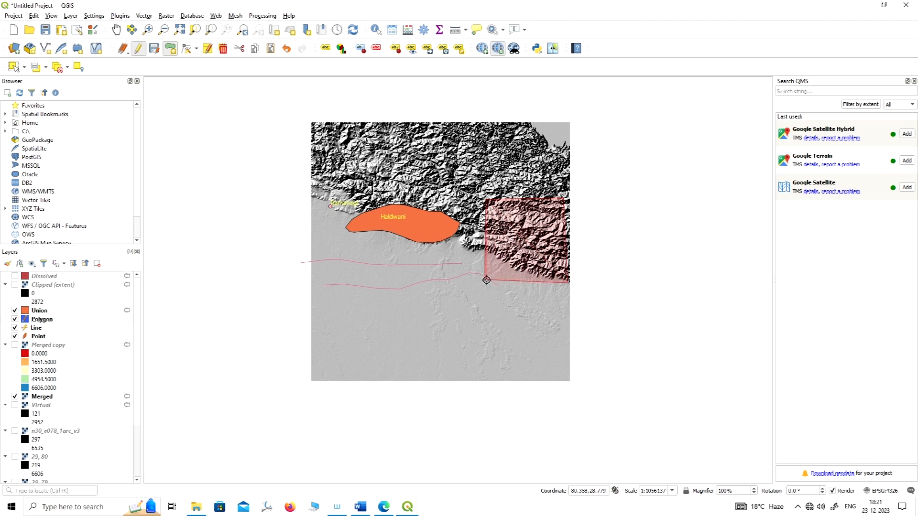
{"action": "right_click", "coordinate": [487, 281]}
{"action": "type", "text": "1"}
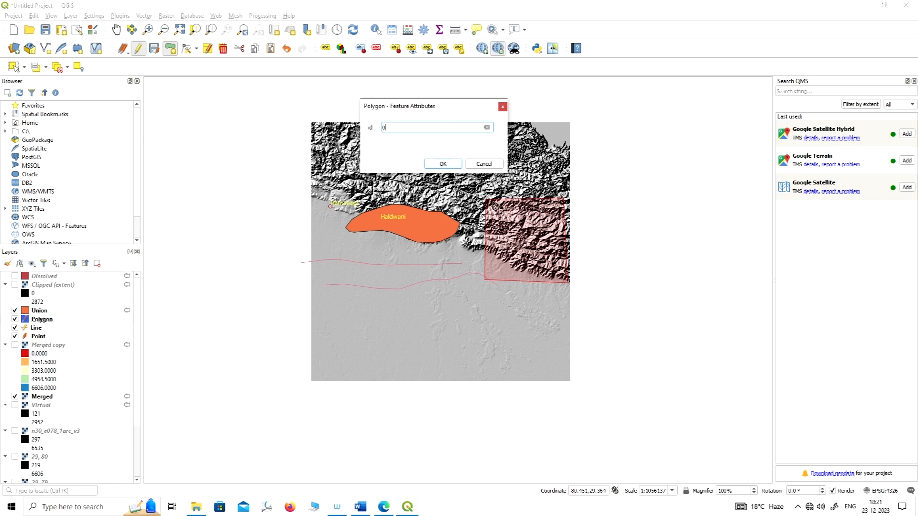
{"action": "left_click", "coordinate": [443, 164]}
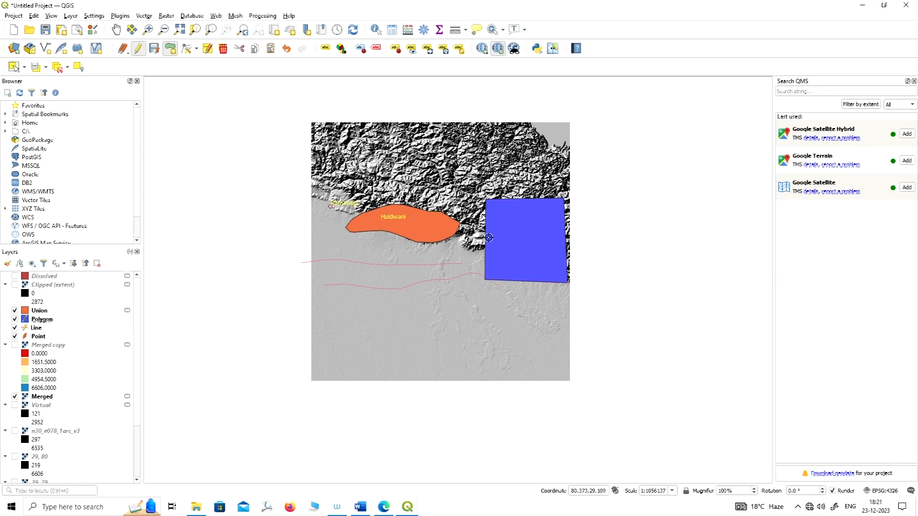
Select the four-cornered polygon over the Merged raster's eastern edge.
{"action": "left_click", "coordinate": [13, 67]}
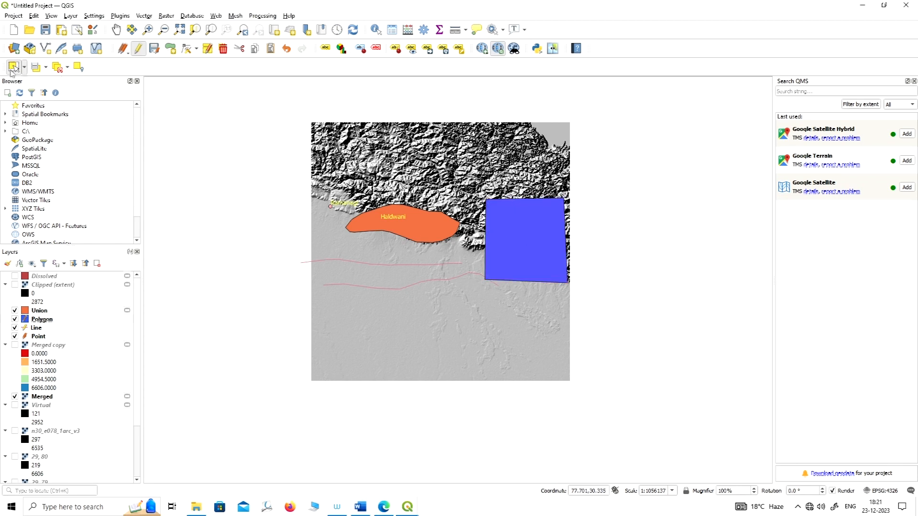
{"action": "left_click", "coordinate": [526, 239]}
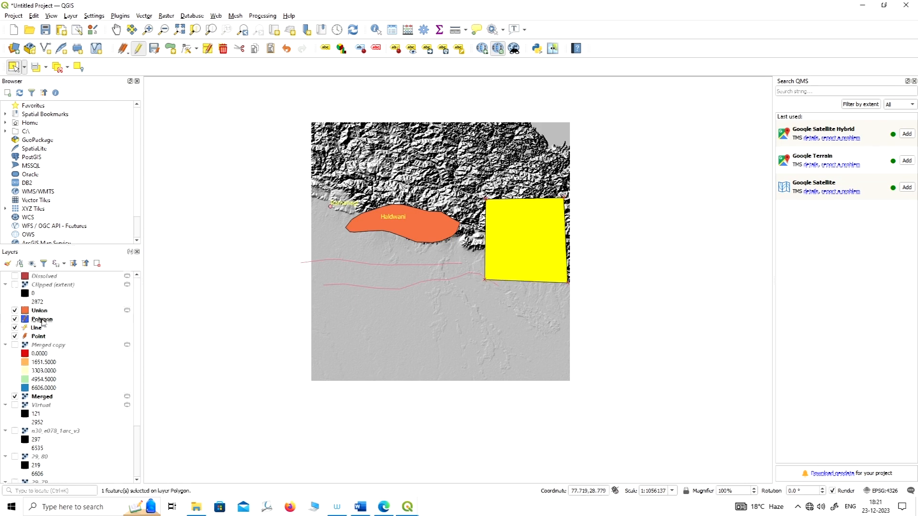
{"action": "scroll", "coordinate": [43, 323], "scroll_direction": "down", "scroll_amount": 1}
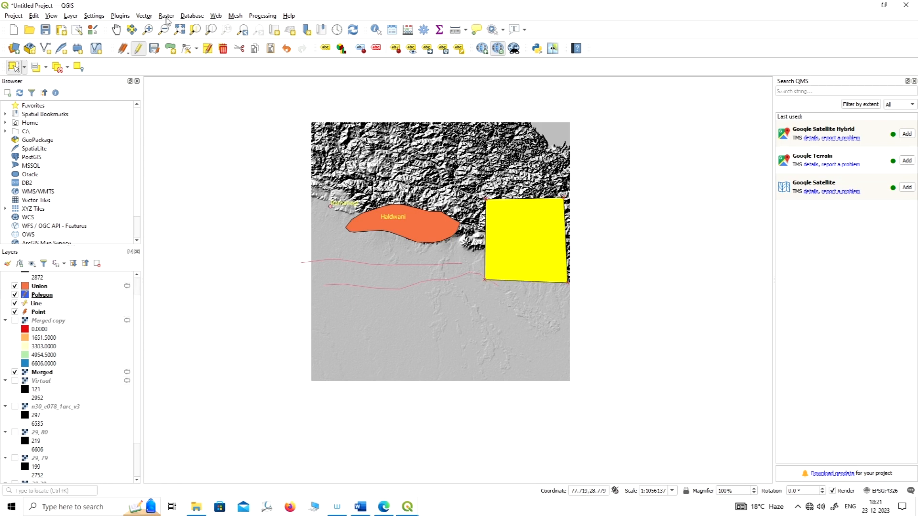
Start Clip Raster by Mask Layer with Merged as the input layer and Polygon as the mask layer.
{"action": "left_click", "coordinate": [166, 18]}
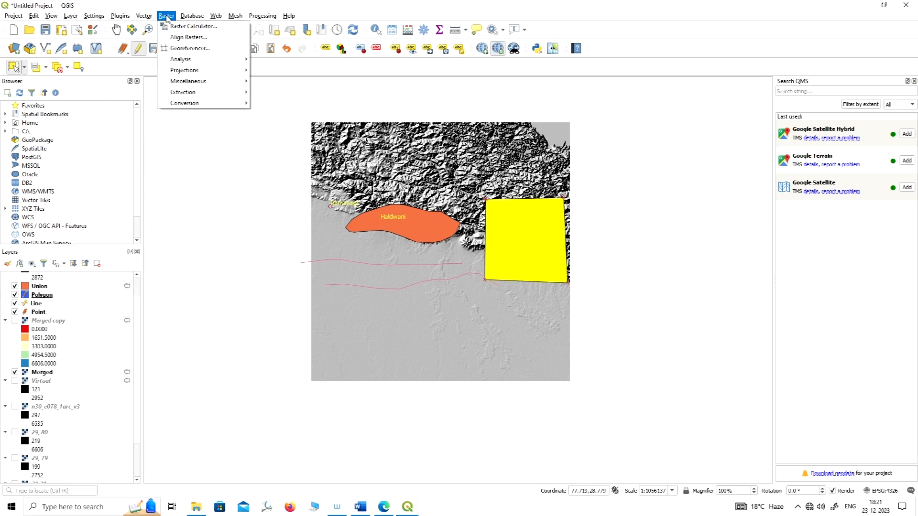
{"action": "mouse_move", "coordinate": [203, 95]}
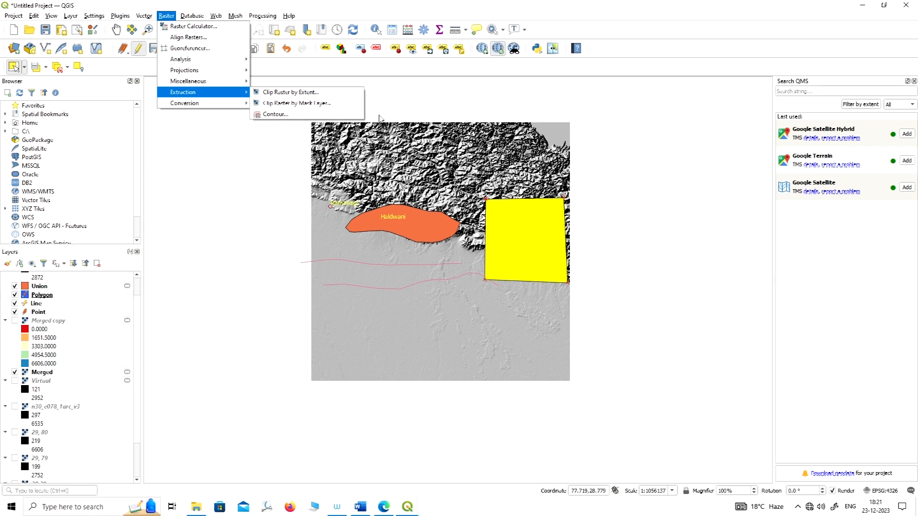
{"action": "left_click", "coordinate": [317, 104]}
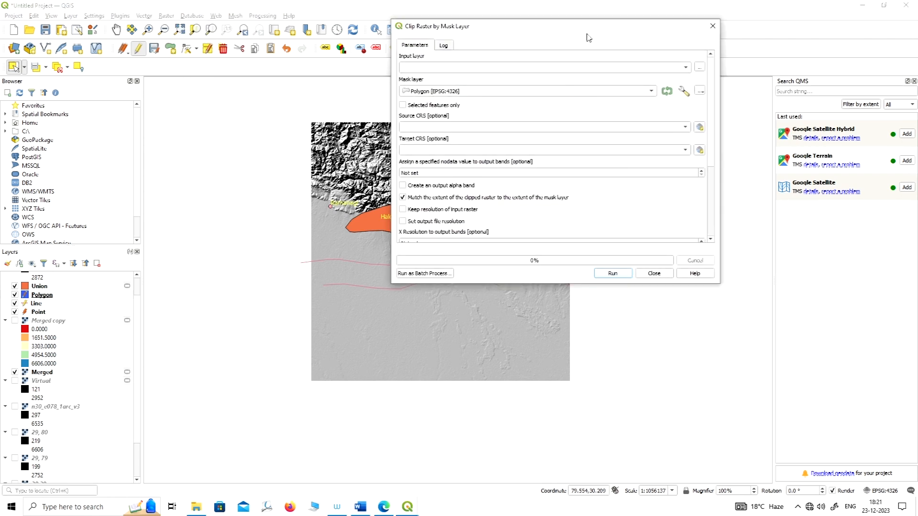
{"action": "left_click", "coordinate": [482, 67]}
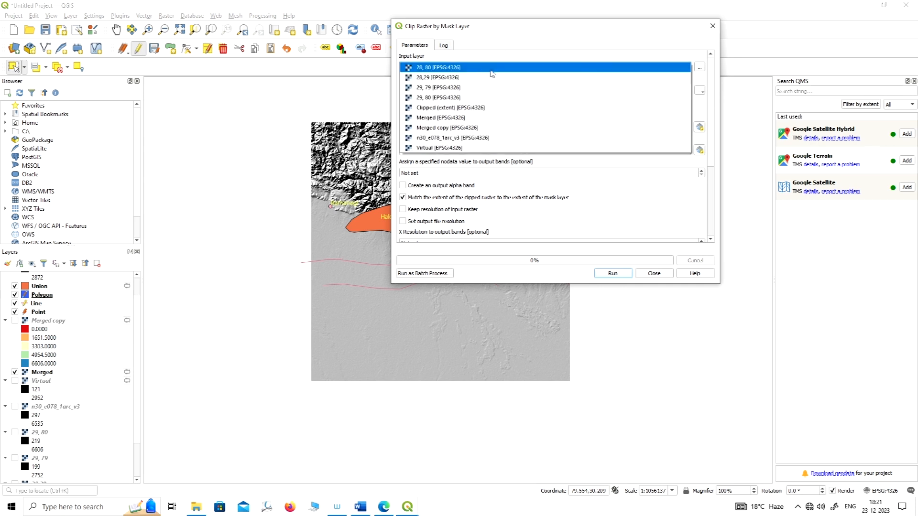
{"action": "left_click", "coordinate": [487, 117]}
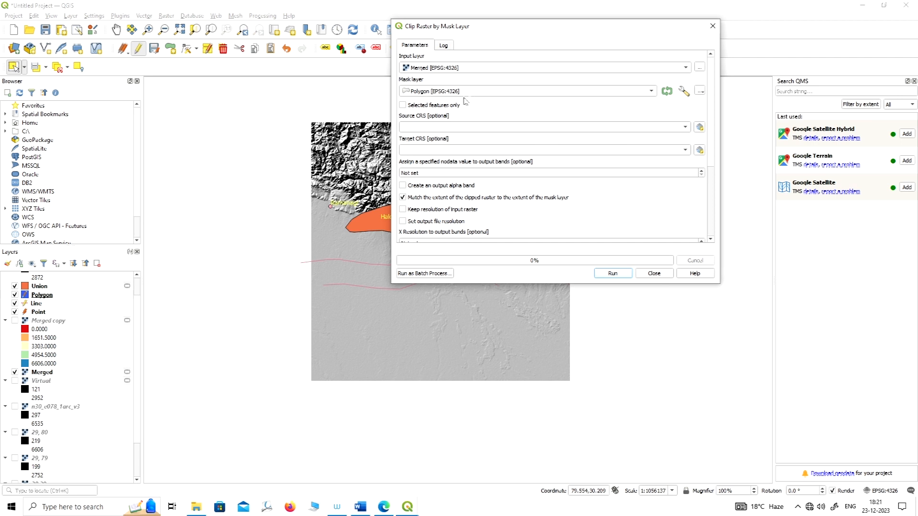
Run the mask clip into a temporary file using selected features only and nodata value 0, and close the tool's dialog.
{"action": "left_click_drag", "start_coordinate": [576, 32], "coordinate": [691, 14]}
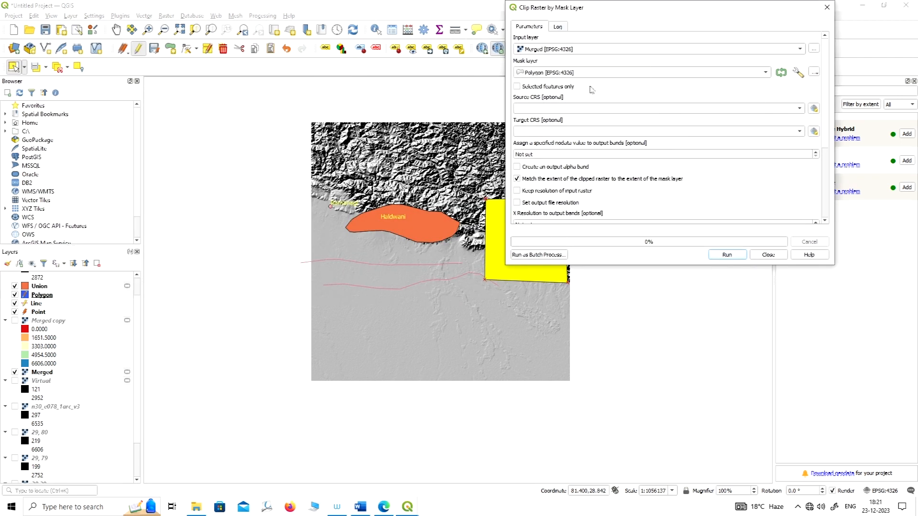
{"action": "left_click_drag", "start_coordinate": [625, 11], "coordinate": [684, 33]}
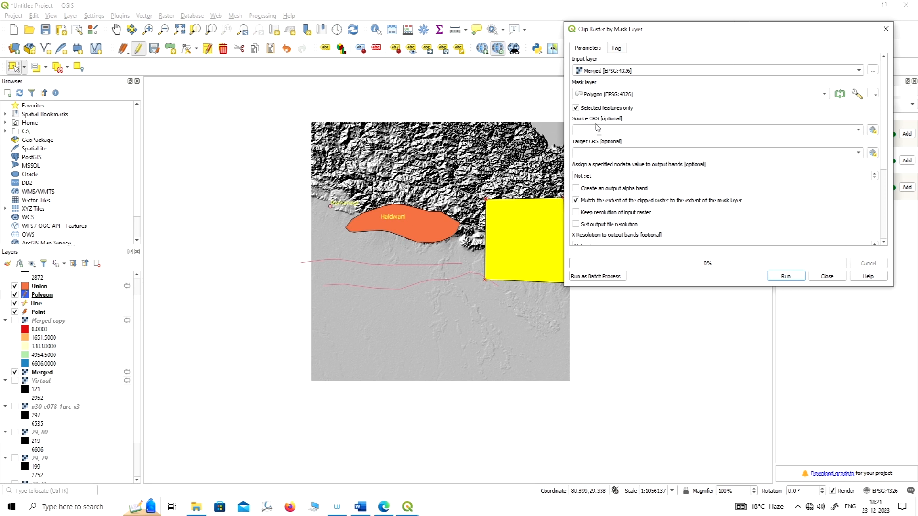
{"action": "left_click", "coordinate": [610, 177]}
{"action": "type", "text": "0"}
{"action": "scroll", "coordinate": [762, 211], "scroll_direction": "down", "scroll_amount": 4}
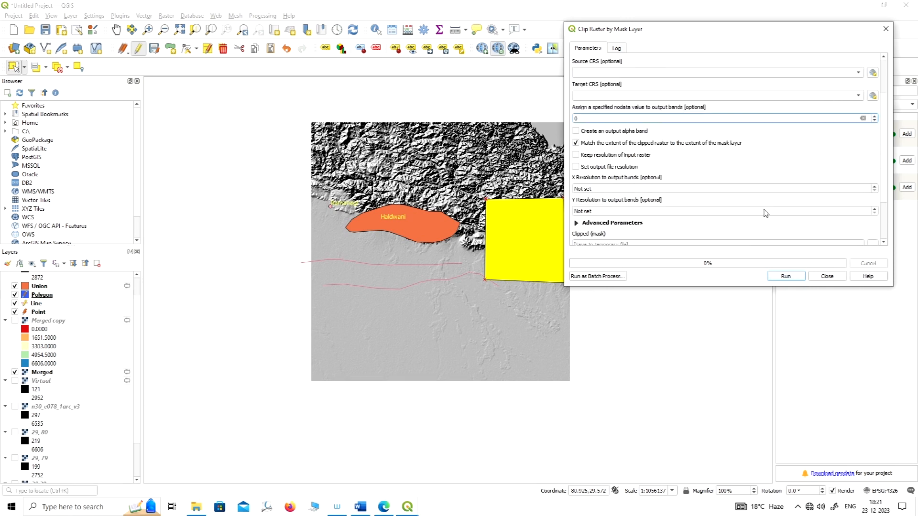
{"action": "left_click", "coordinate": [786, 277]}
{"action": "left_click", "coordinate": [827, 276]}
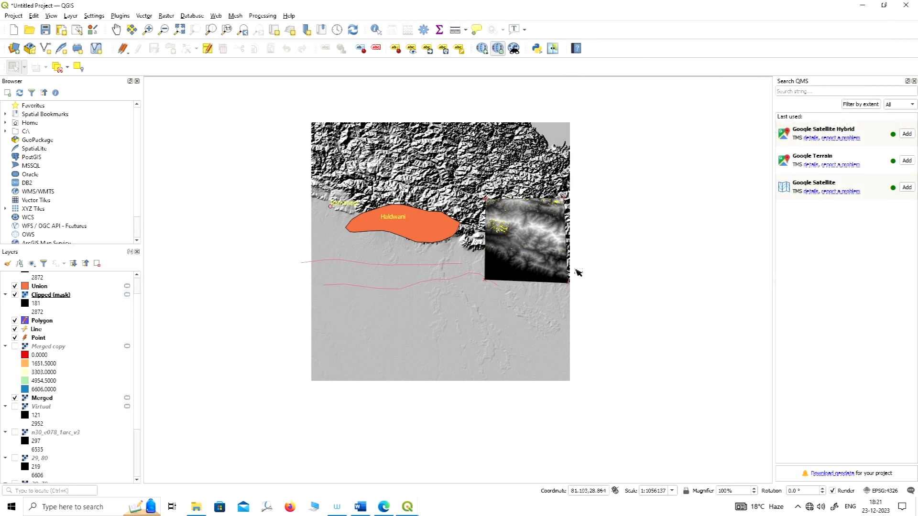
Inspect the mask-clipped raster up close on the map and bring up the available raster tools.
{"action": "scroll", "coordinate": [528, 261], "scroll_direction": "up", "scroll_amount": 1}
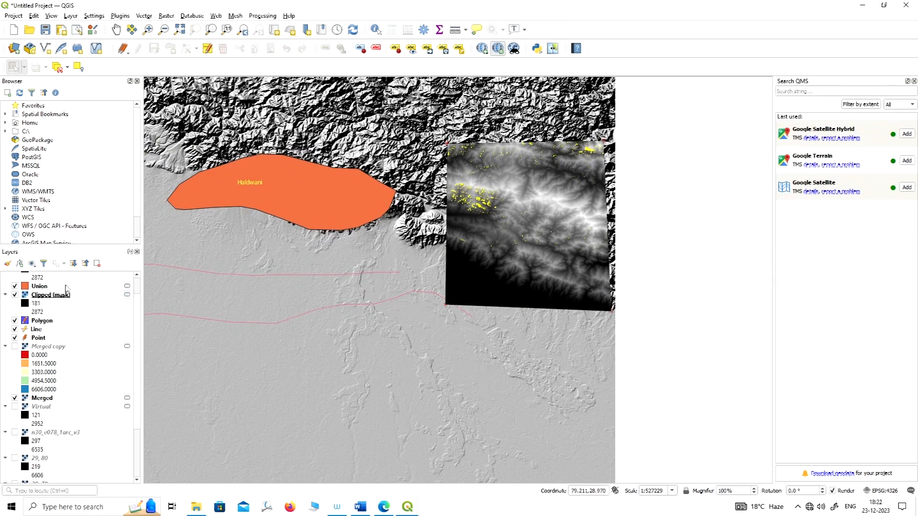
{"action": "scroll", "coordinate": [32, 312], "scroll_direction": "up", "scroll_amount": 1}
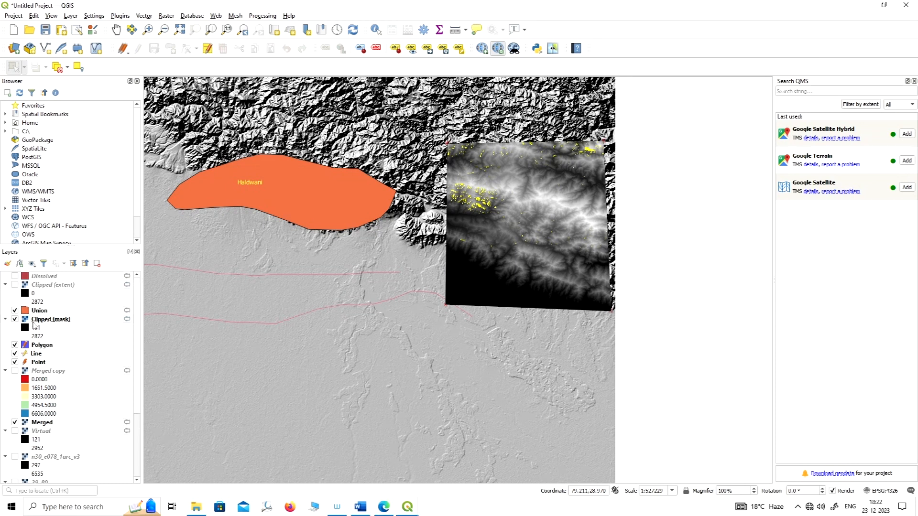
{"action": "scroll", "coordinate": [36, 330], "scroll_direction": "down", "scroll_amount": 2}
{"action": "scroll", "coordinate": [51, 333], "scroll_direction": "up", "scroll_amount": 2}
{"action": "left_click", "coordinate": [167, 17]}
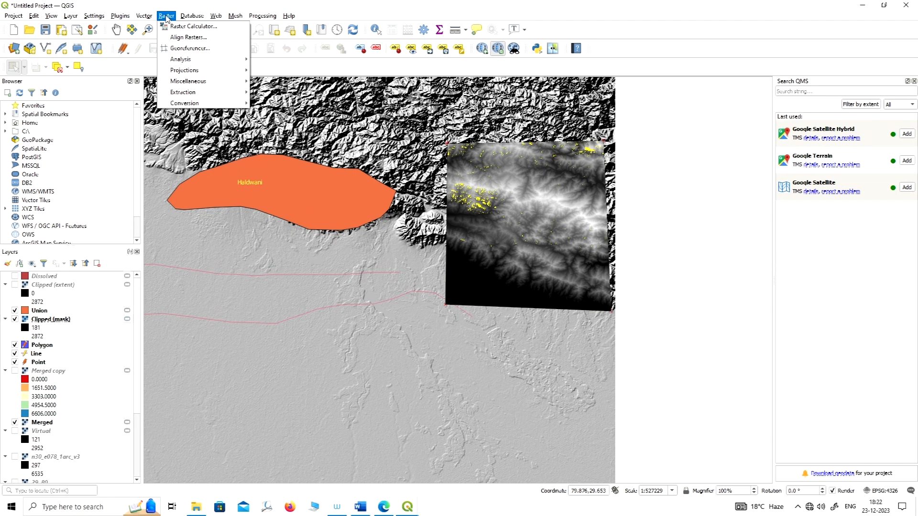